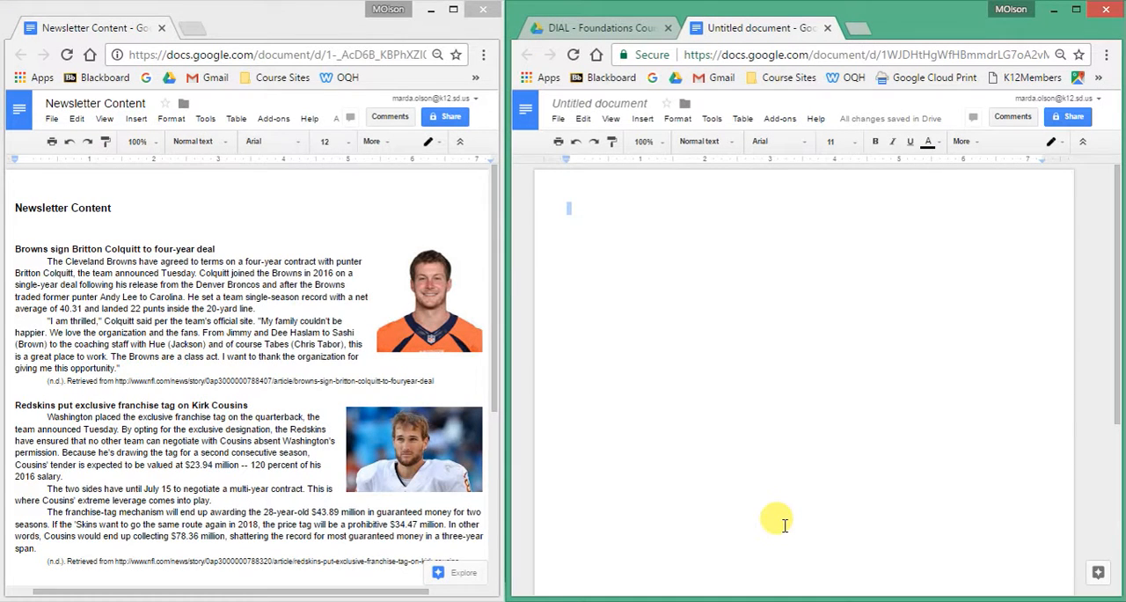
Add a header to the untitled document and create word art reading "NFL Today" in a new drawing there.
{"action": "left_click", "coordinate": [641, 120]}
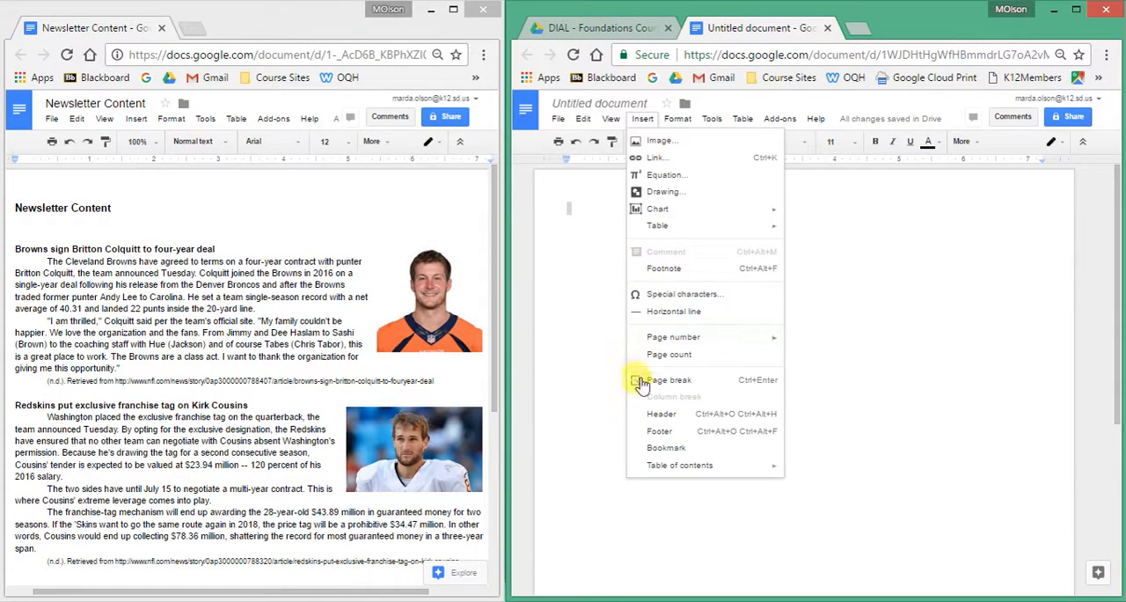
{"action": "left_click", "coordinate": [662, 413]}
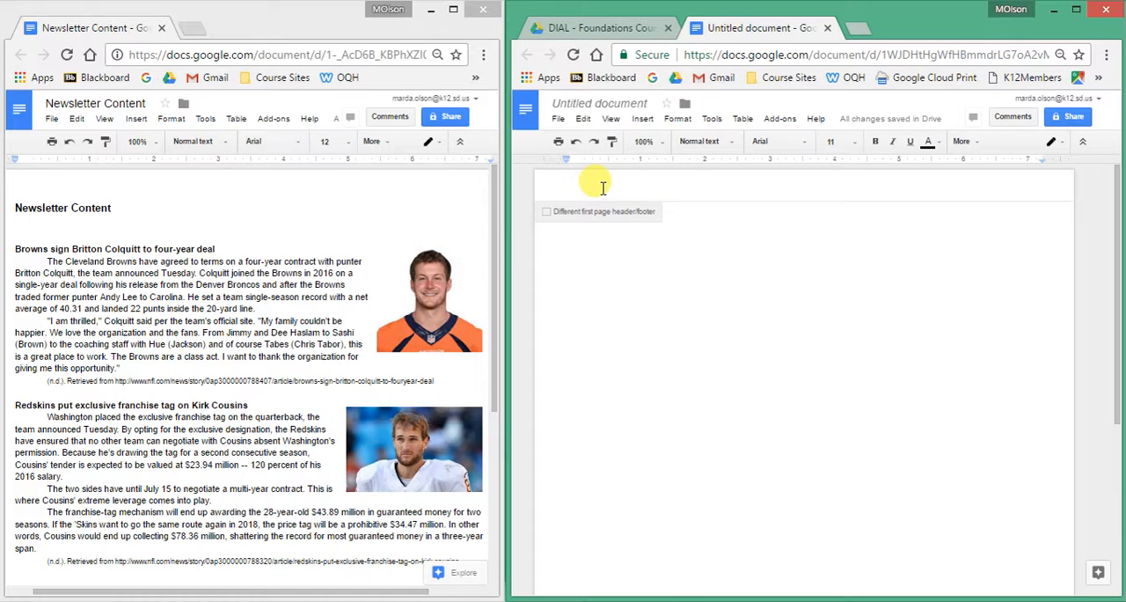
{"action": "left_click", "coordinate": [644, 120]}
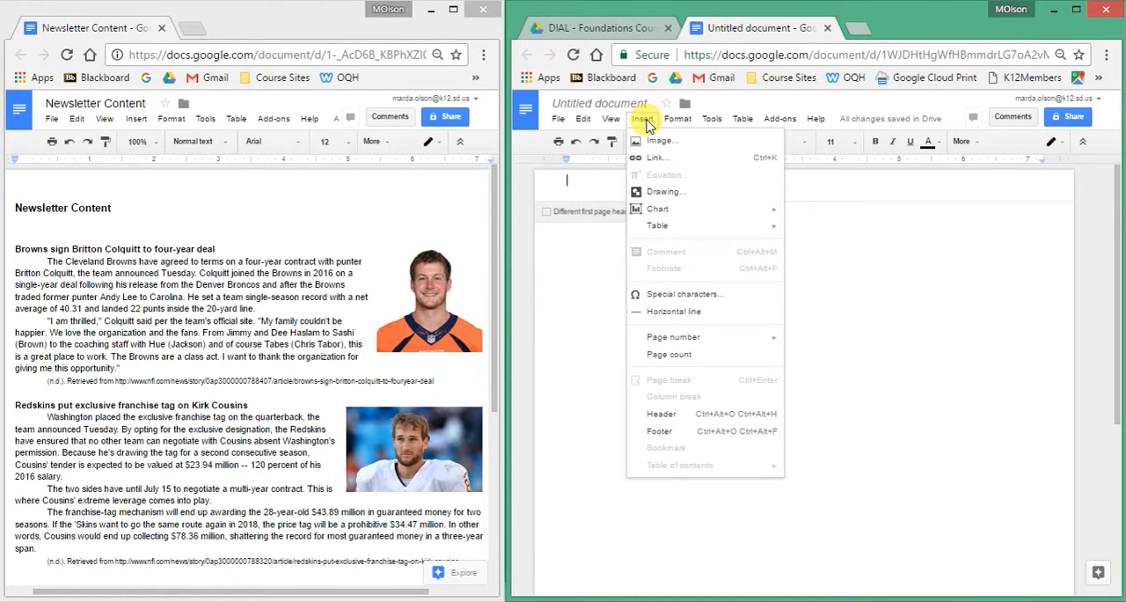
{"action": "left_click", "coordinate": [652, 194]}
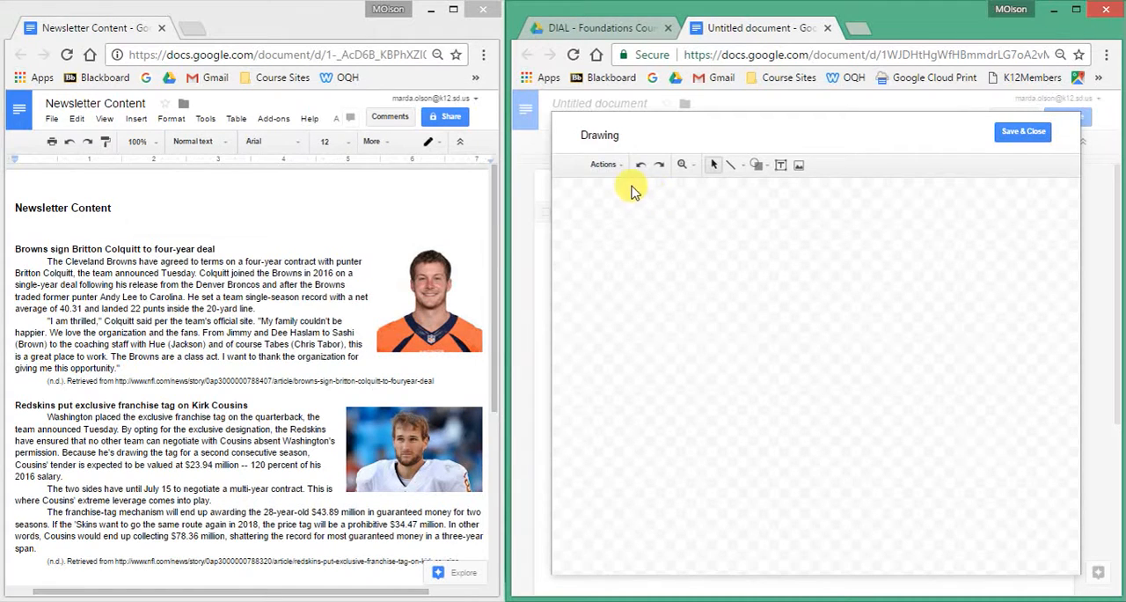
{"action": "left_click", "coordinate": [619, 167]}
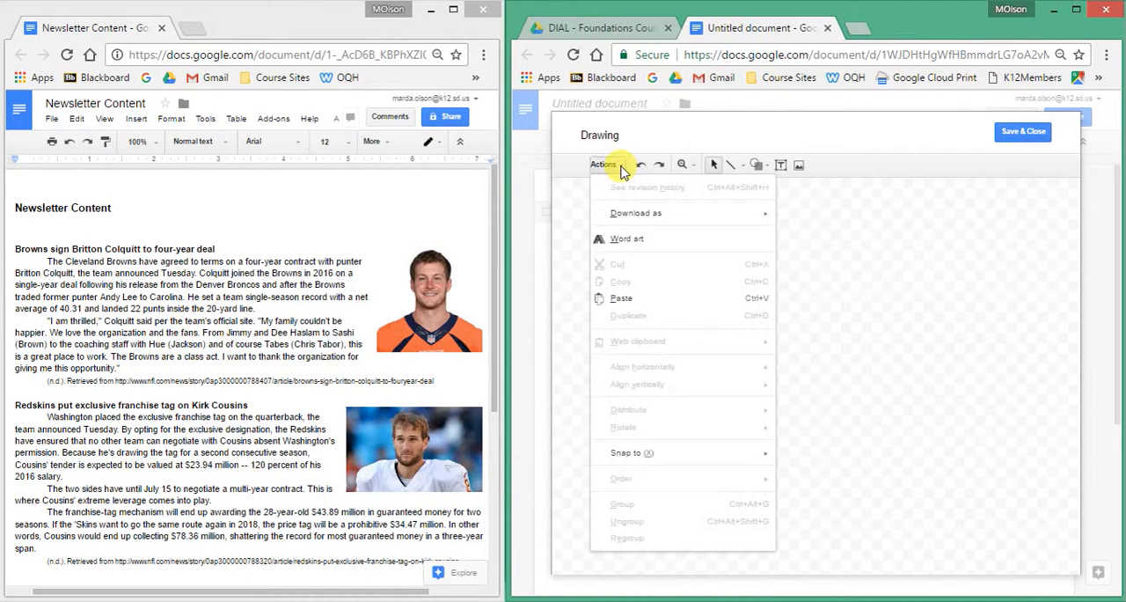
{"action": "left_click", "coordinate": [621, 240]}
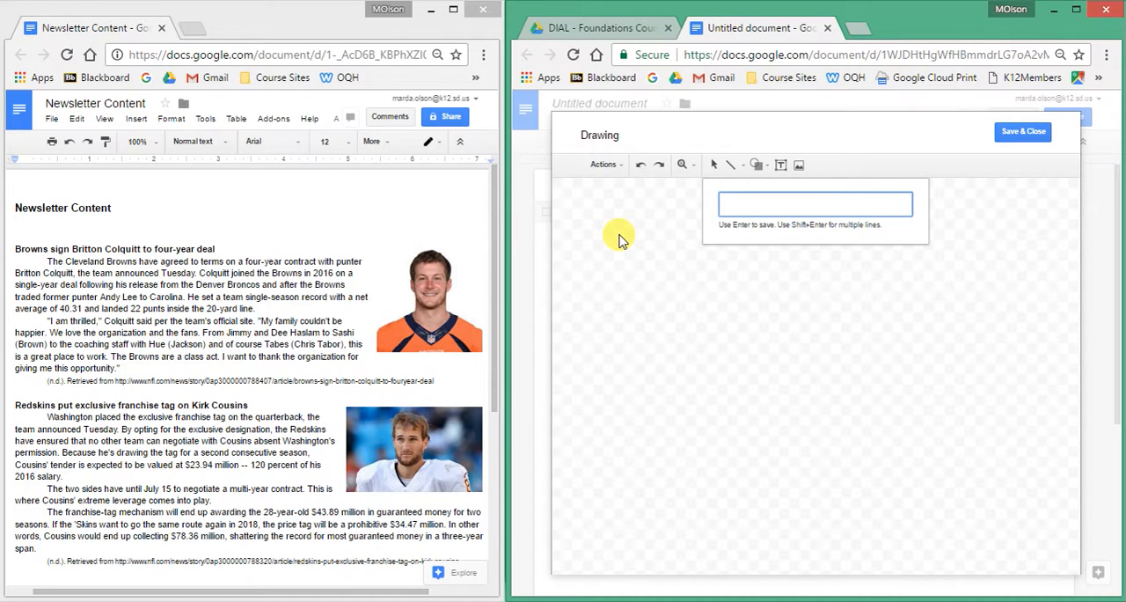
{"action": "type", "text": "NFL Today"}
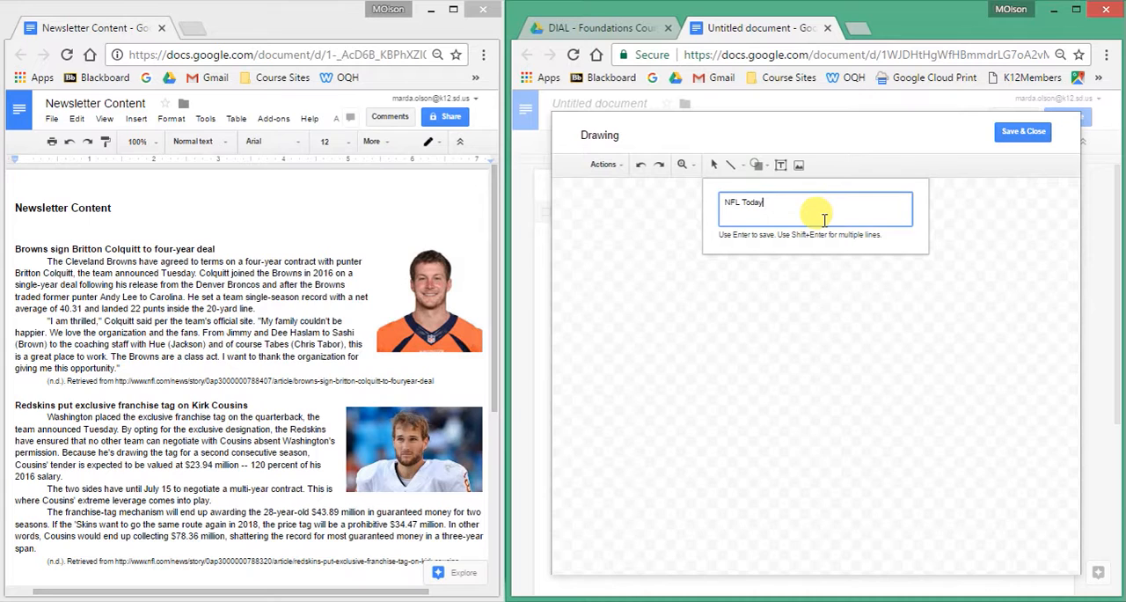
{"action": "key", "text": "Return"}
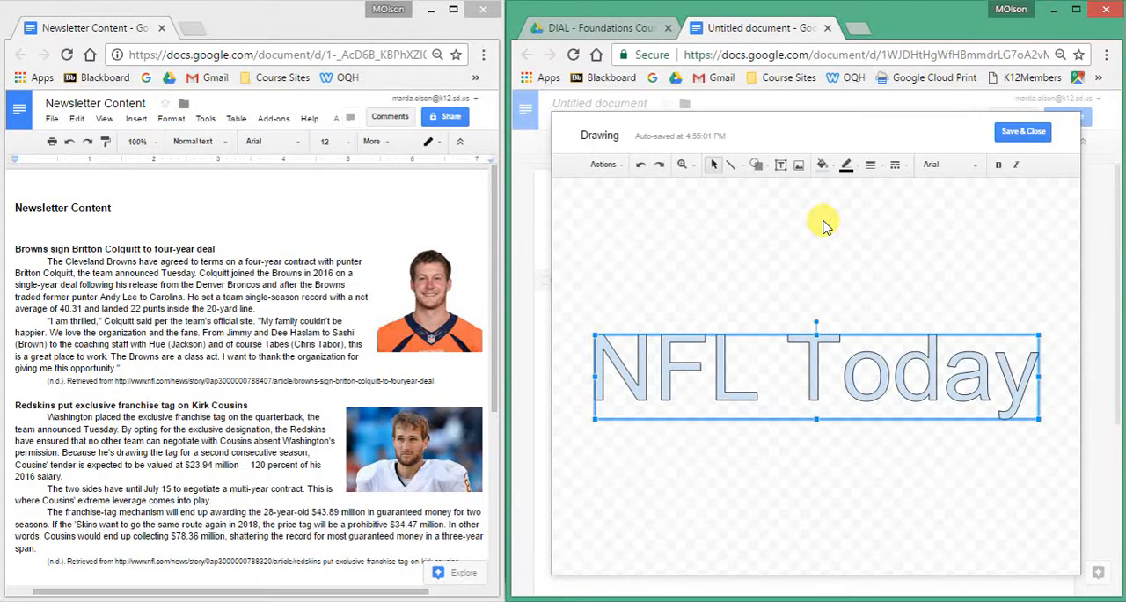
Fill the NFL Today word art with dark green and set its font to Comic Sans MS.
{"action": "left_click", "coordinate": [830, 166]}
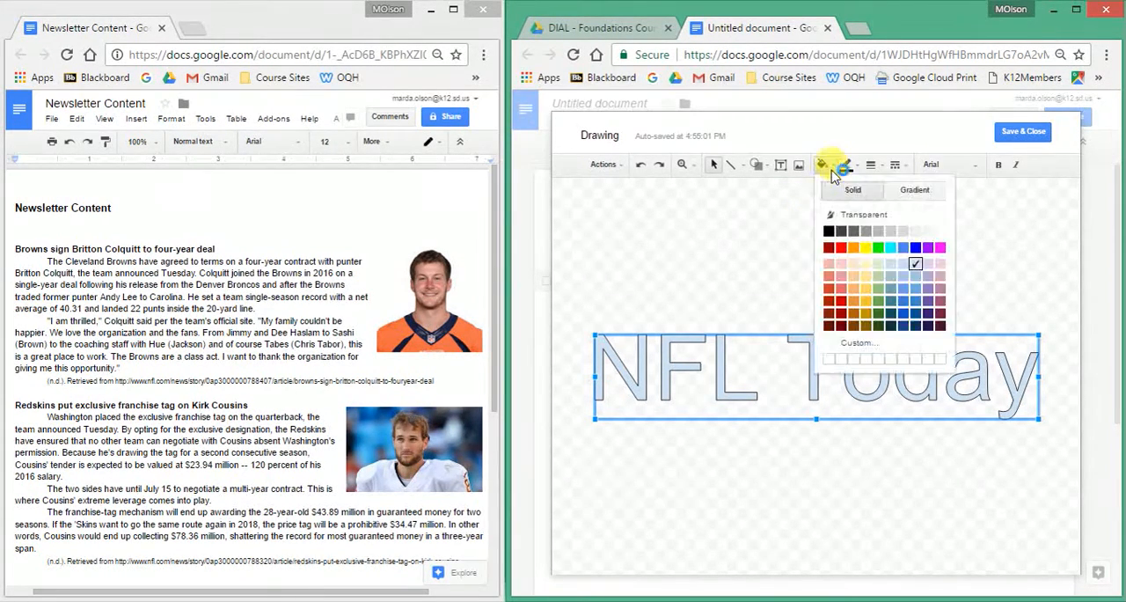
{"action": "left_click", "coordinate": [878, 313]}
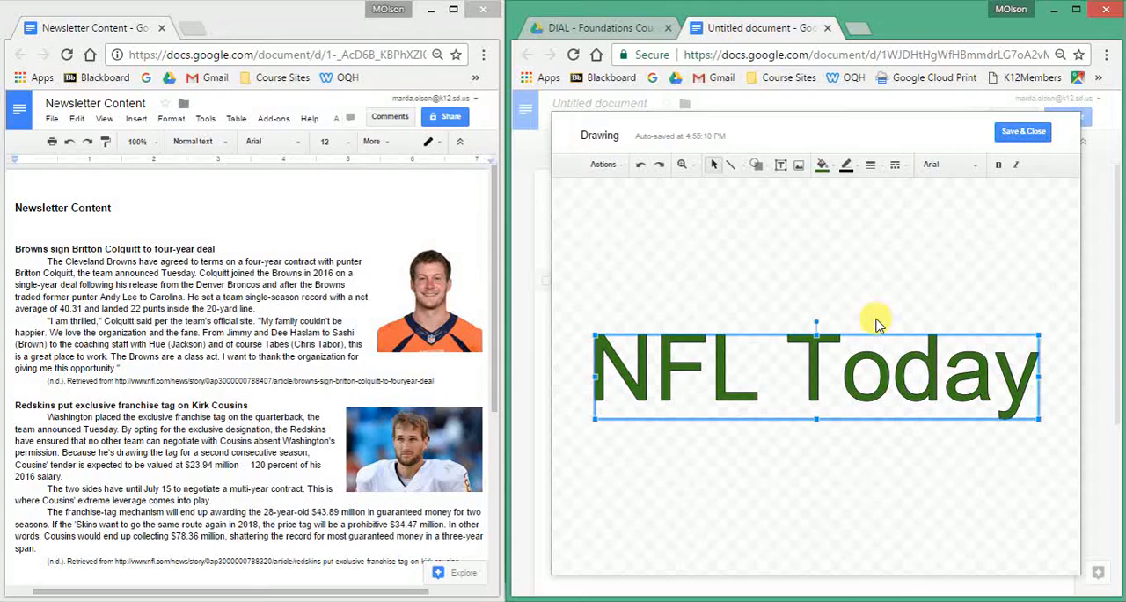
{"action": "left_click", "coordinate": [974, 166]}
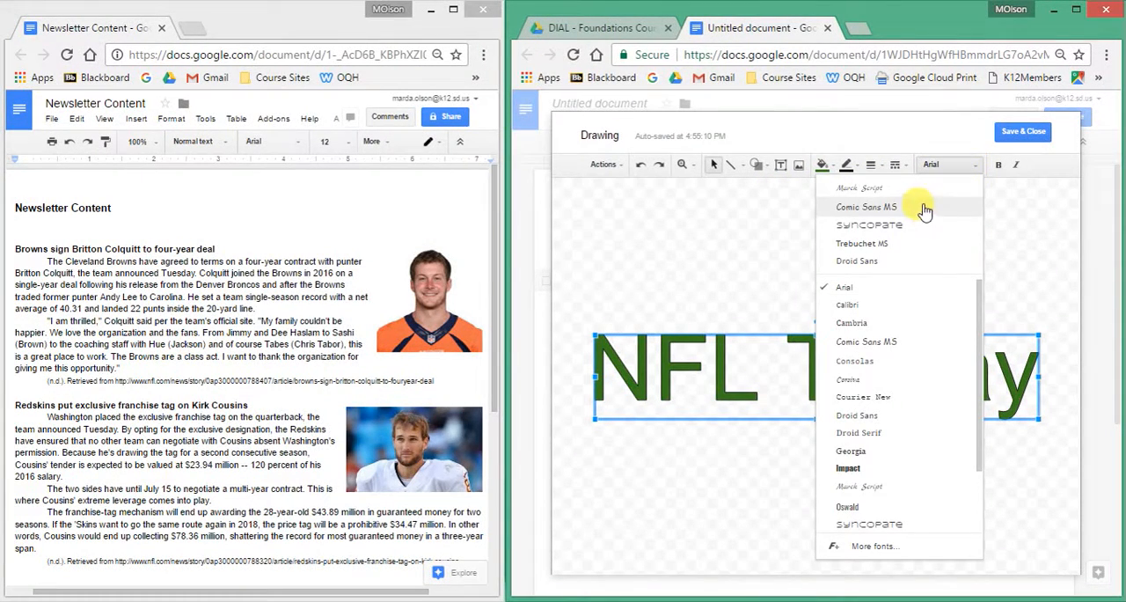
{"action": "left_click", "coordinate": [892, 208]}
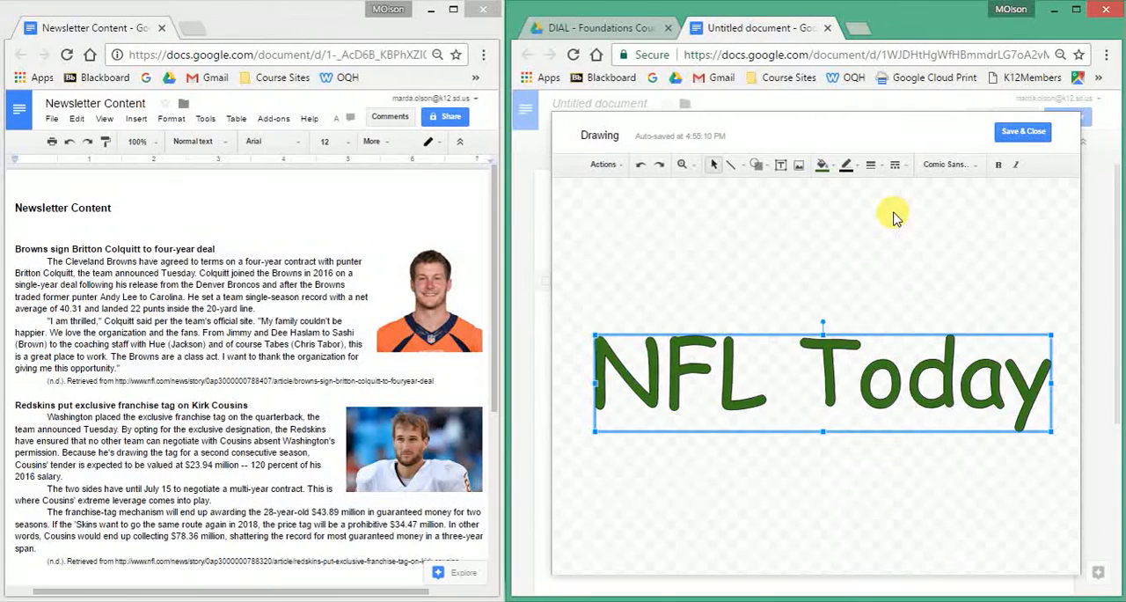
Set the word art's outline weight to 3px and save the drawing into the header.
{"action": "left_click", "coordinate": [870, 165]}
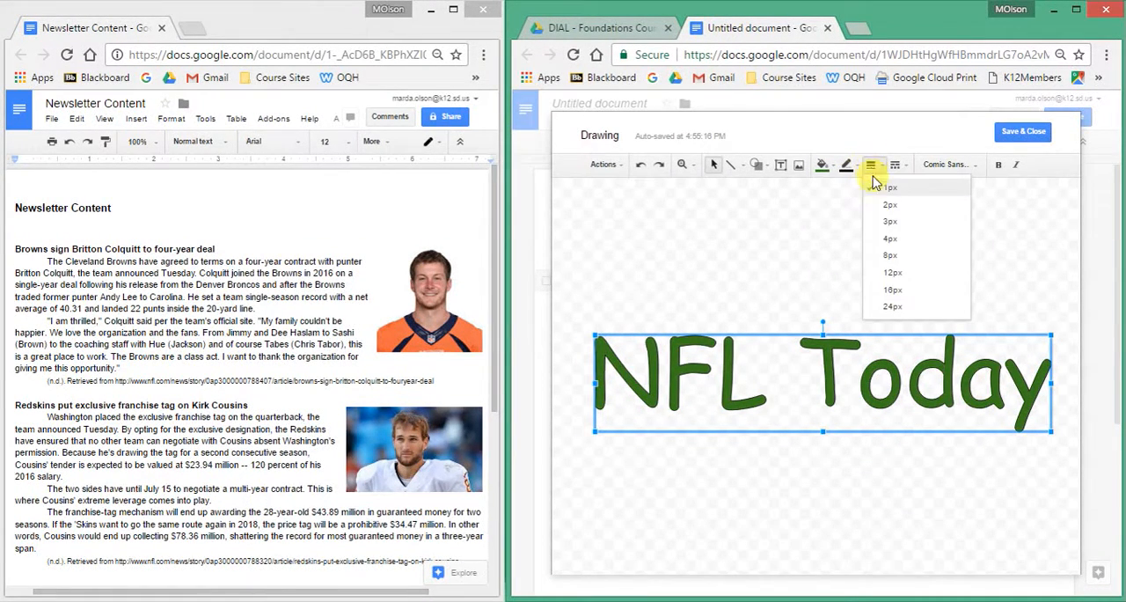
{"action": "left_click", "coordinate": [890, 222]}
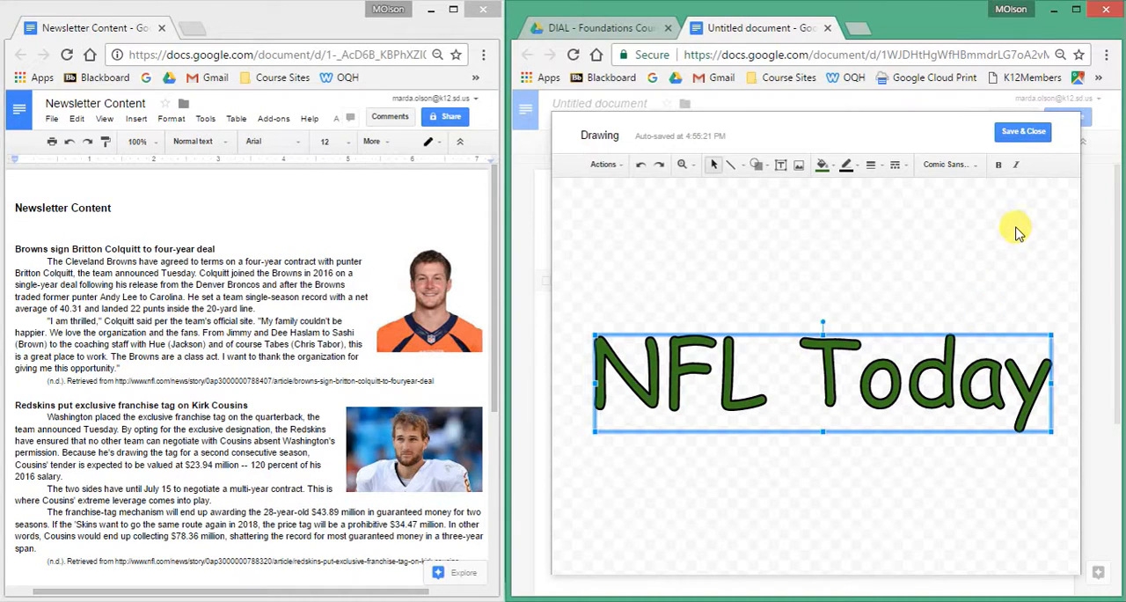
{"action": "left_click", "coordinate": [1018, 139]}
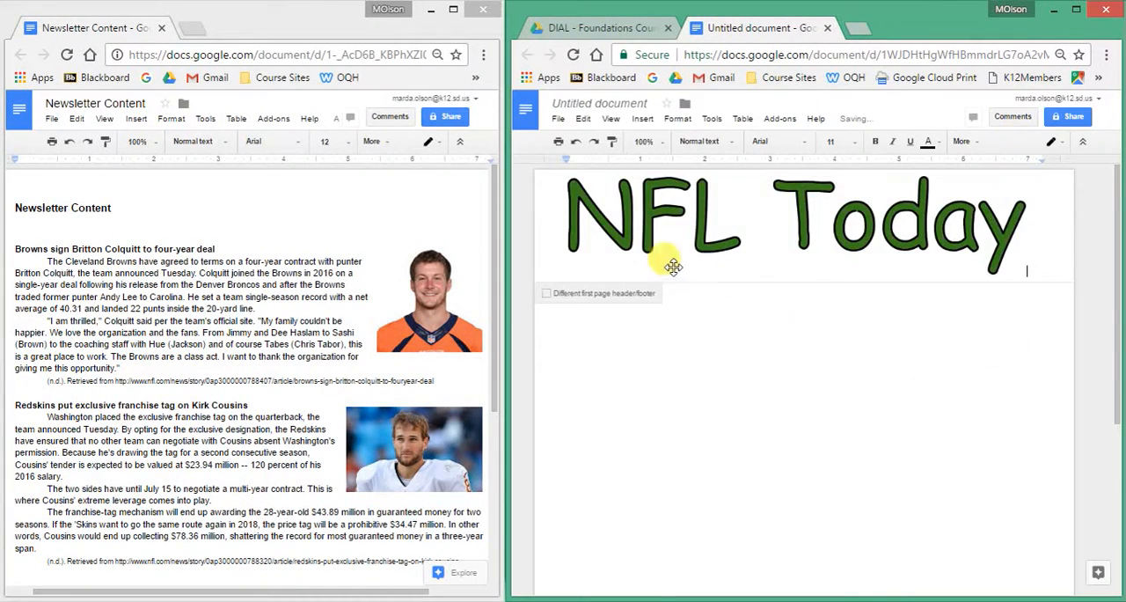
Shrink the NFL Today word art proportionally to about 5 inches wide, try centering it, and return it to left alignment.
{"action": "left_click", "coordinate": [821, 236]}
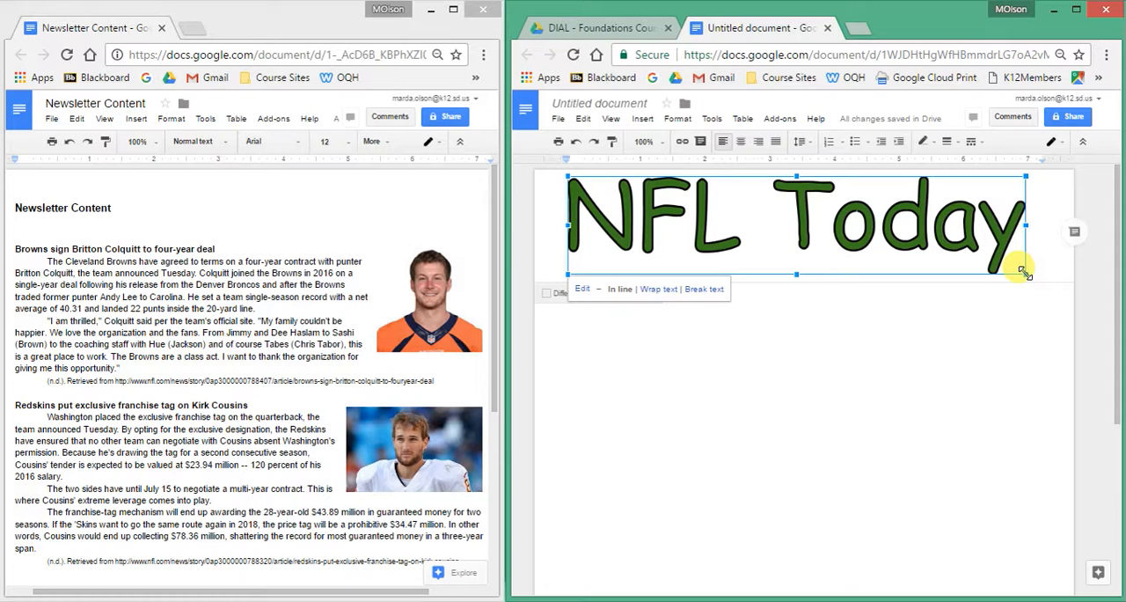
{"action": "mouse_move", "coordinate": [1023, 271]}
{"action": "left_mouse_down"}
{"action": "mouse_move", "coordinate": [1011, 244]}
{"action": "mouse_move", "coordinate": [897, 230]}
{"action": "mouse_move", "coordinate": [889, 239]}
{"action": "left_mouse_up"}
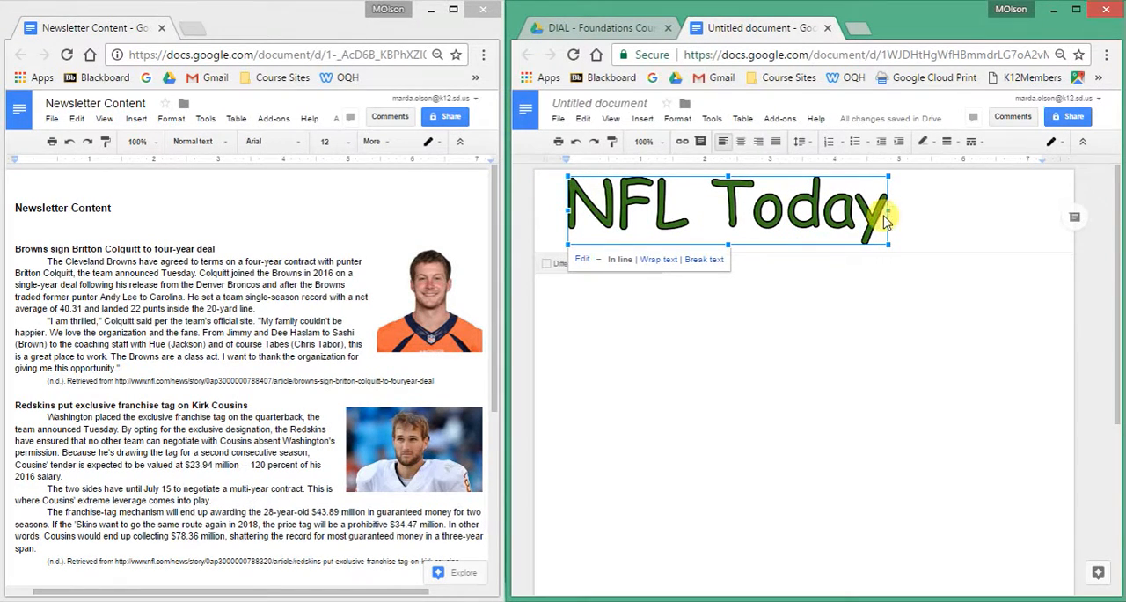
{"action": "left_click", "coordinate": [740, 143]}
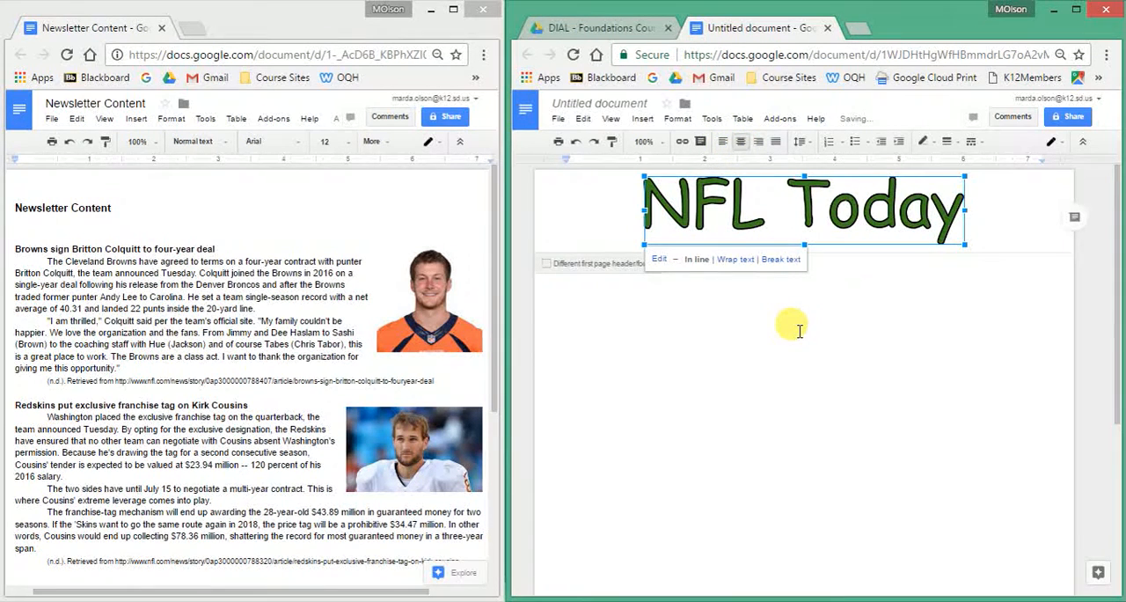
{"action": "left_click", "coordinate": [722, 141]}
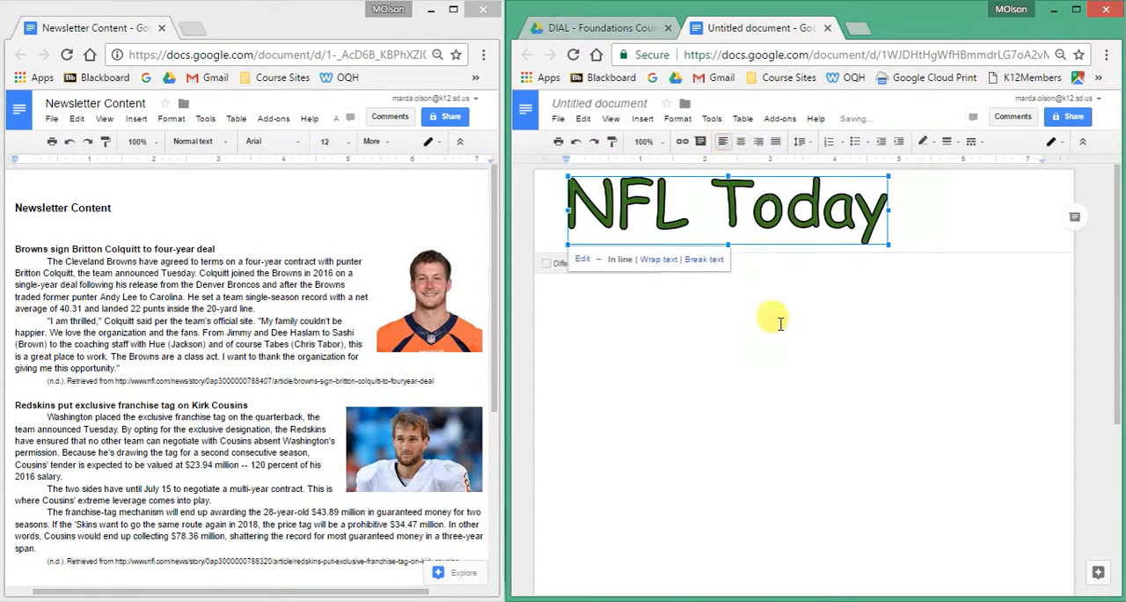
{"action": "left_click", "coordinate": [931, 221]}
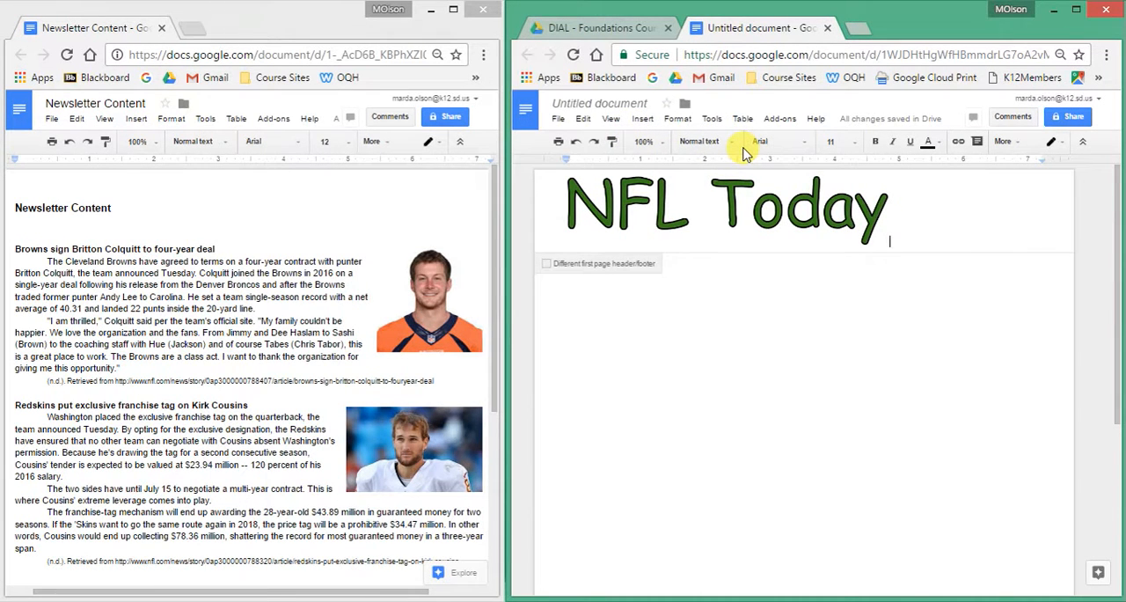
Search Google images for "NFL" and insert the silver football and NFL logo picture after the word art in the header.
{"action": "left_click", "coordinate": [644, 119]}
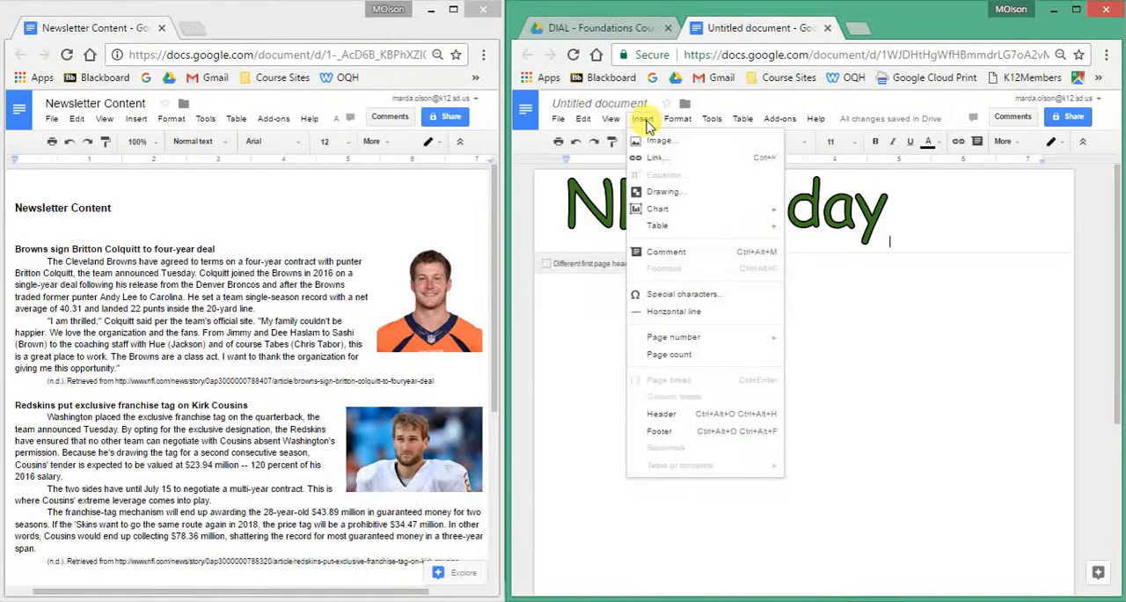
{"action": "left_click", "coordinate": [651, 143]}
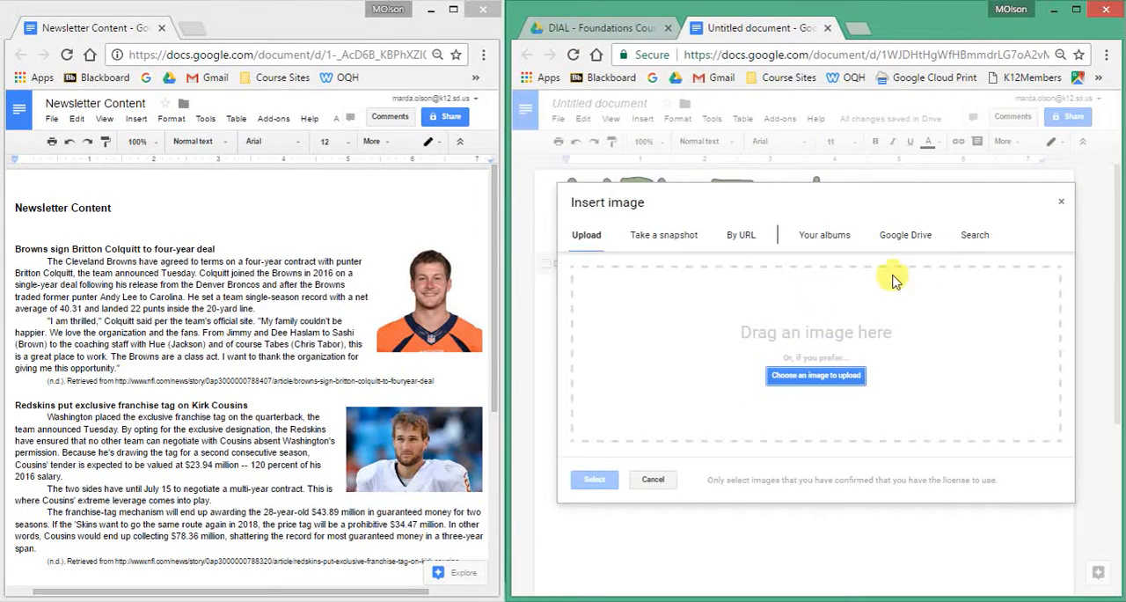
{"action": "left_click", "coordinate": [972, 237]}
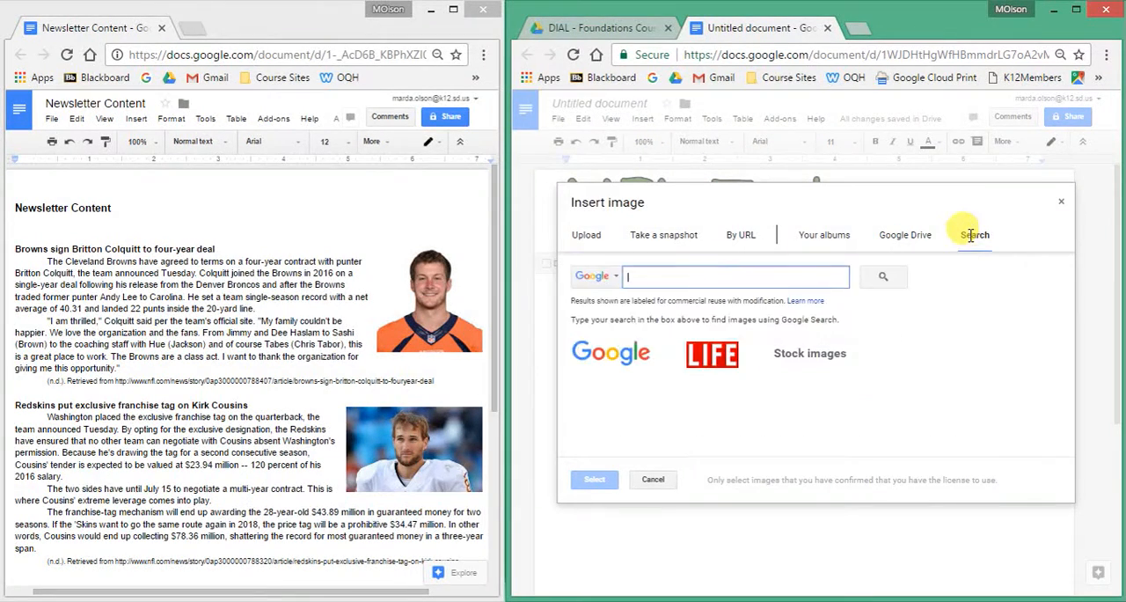
{"action": "type", "text": "NFL"}
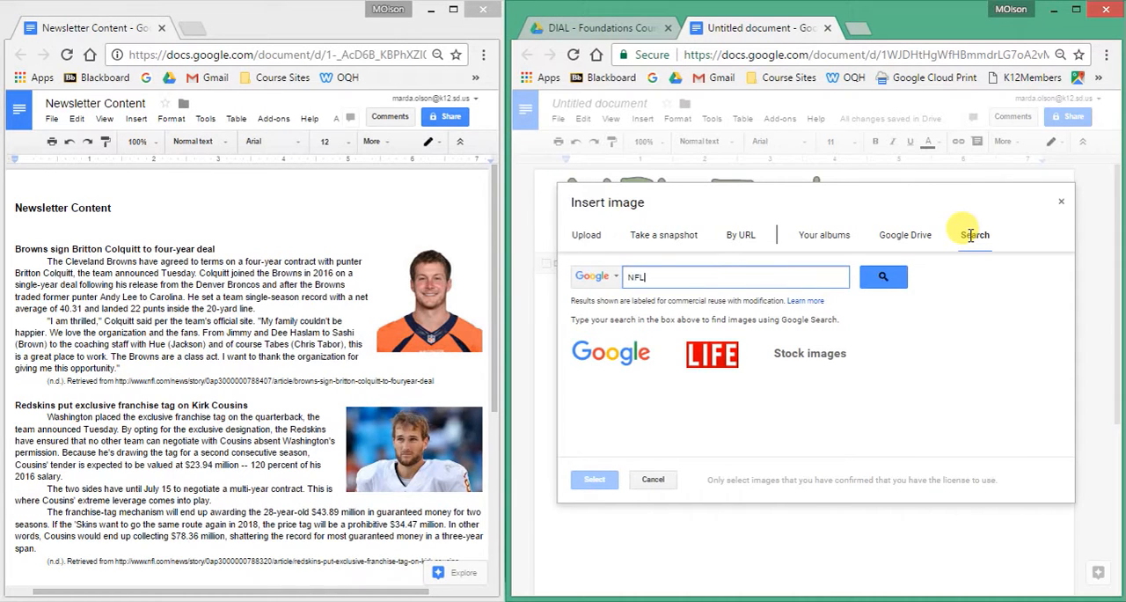
{"action": "left_click", "coordinate": [883, 276]}
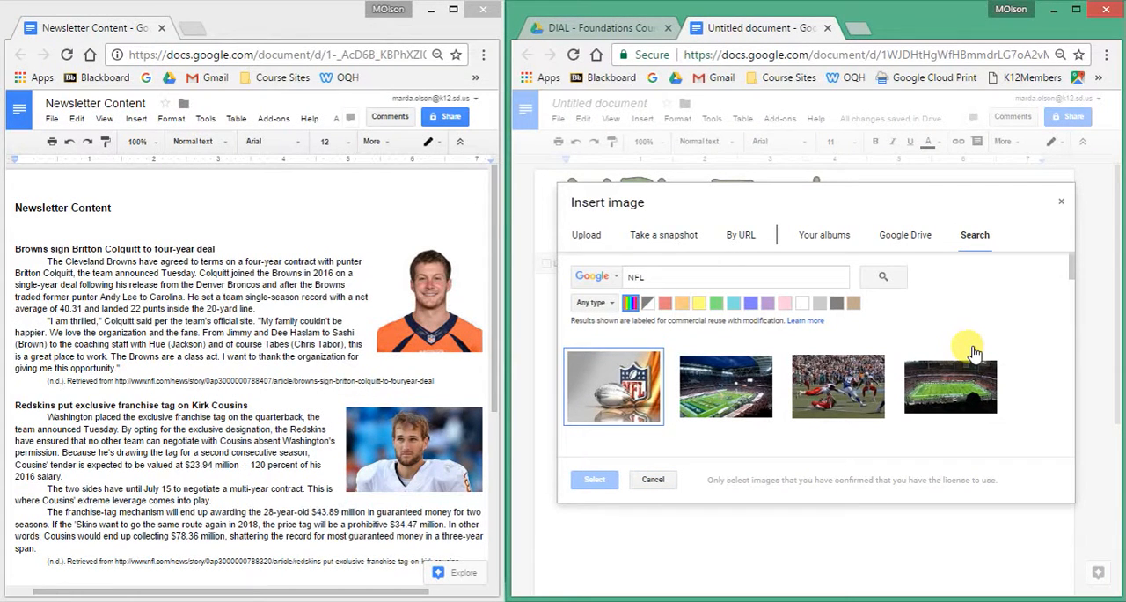
{"action": "left_click", "coordinate": [624, 387]}
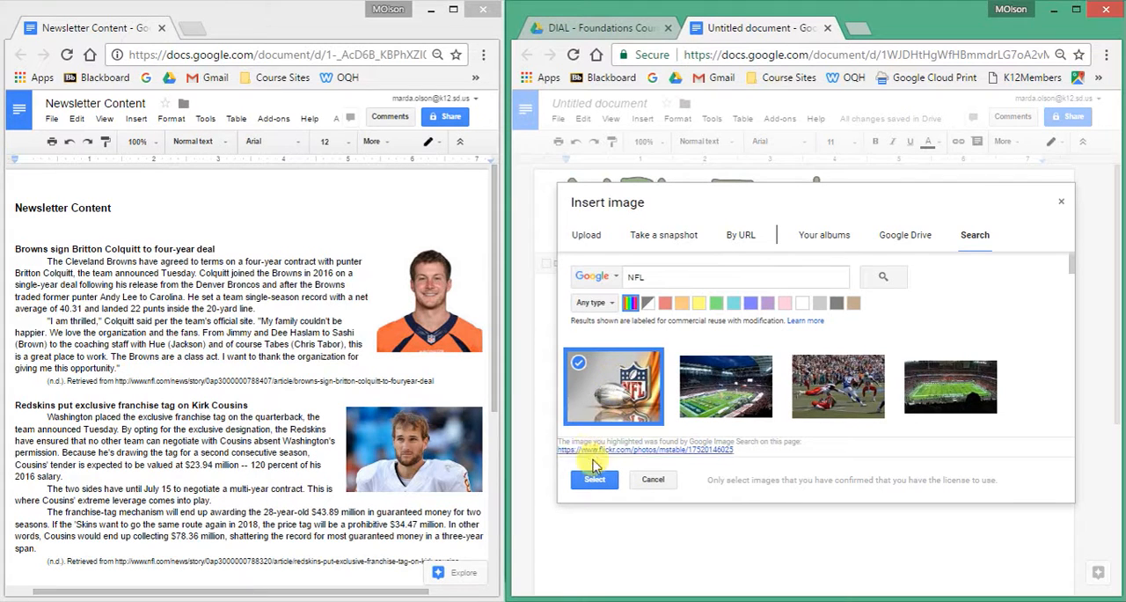
{"action": "left_click", "coordinate": [595, 479]}
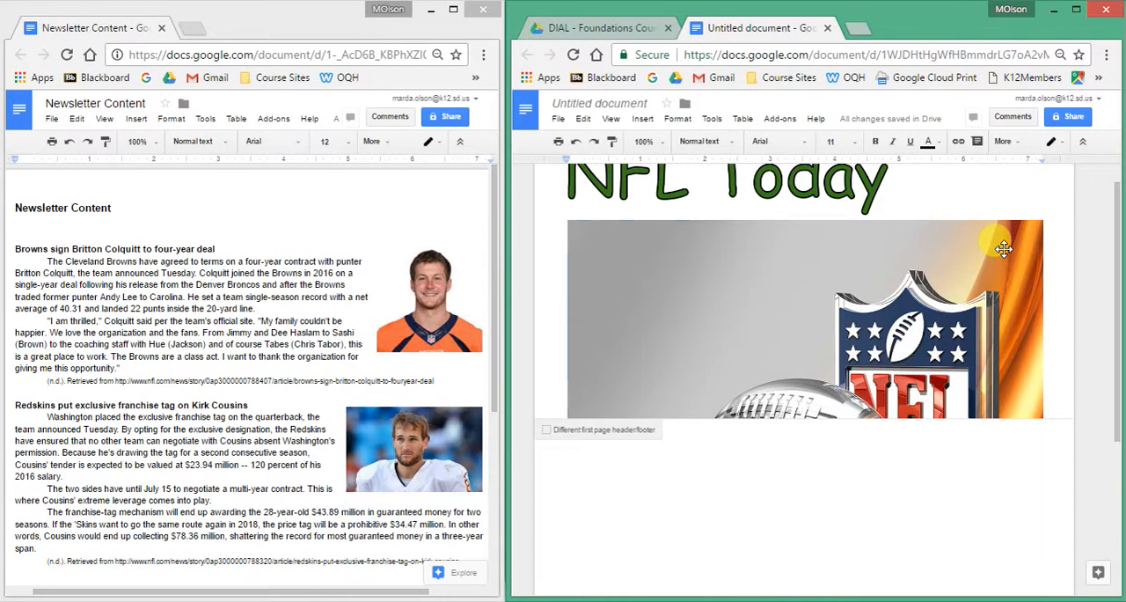
Shrink the football picture to about 1.1 inches wide and move it to the header's right side with Wrap text.
{"action": "left_click", "coordinate": [1004, 249]}
{"action": "left_click_drag", "start_coordinate": [1042, 220], "coordinate": [587, 524]}
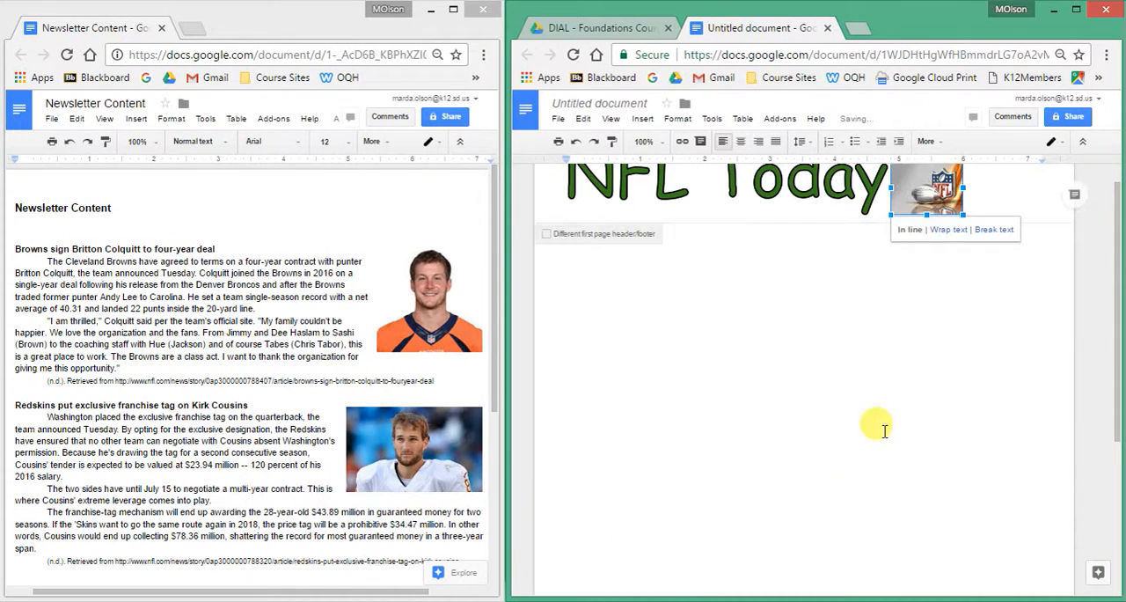
{"action": "scroll", "coordinate": [915, 326], "scroll_direction": "up", "scroll_amount": 1}
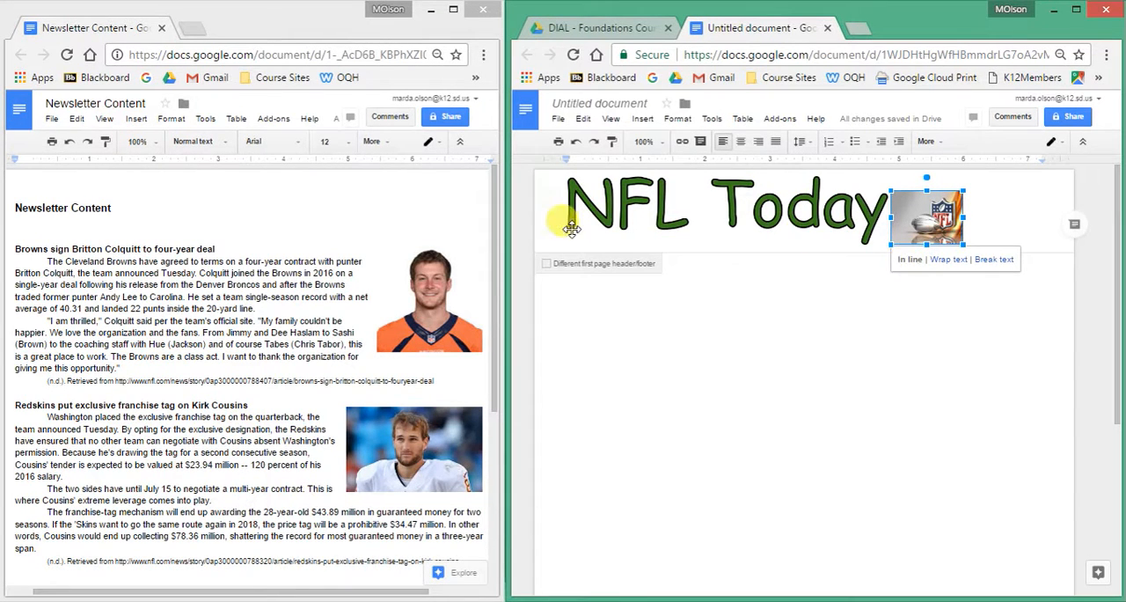
{"action": "left_click", "coordinate": [936, 261]}
{"action": "left_click_drag", "start_coordinate": [929, 213], "coordinate": [989, 209]}
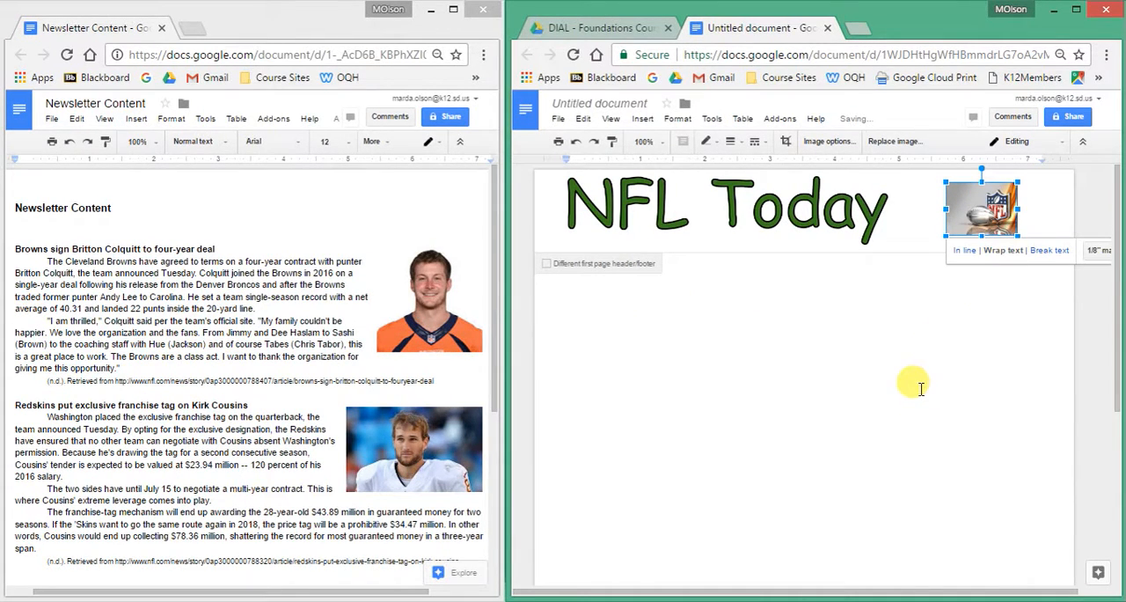
Crop the empty gray area off the left side of the football picture in the header.
{"action": "right_click", "coordinate": [984, 216]}
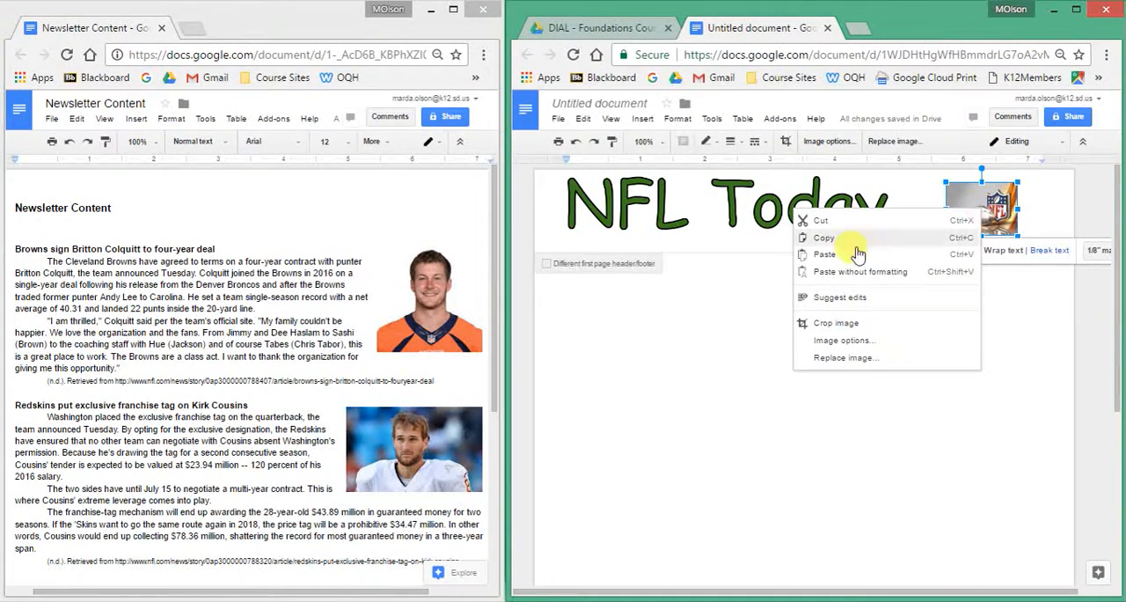
{"action": "left_click", "coordinate": [836, 323]}
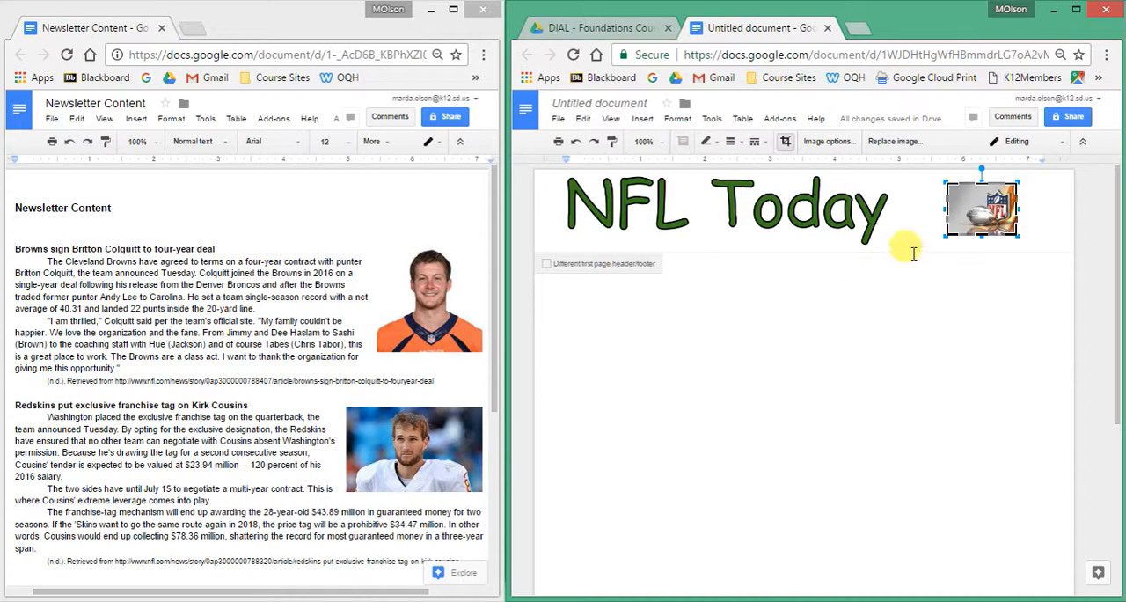
{"action": "left_click_drag", "start_coordinate": [950, 234], "coordinate": [944, 210]}
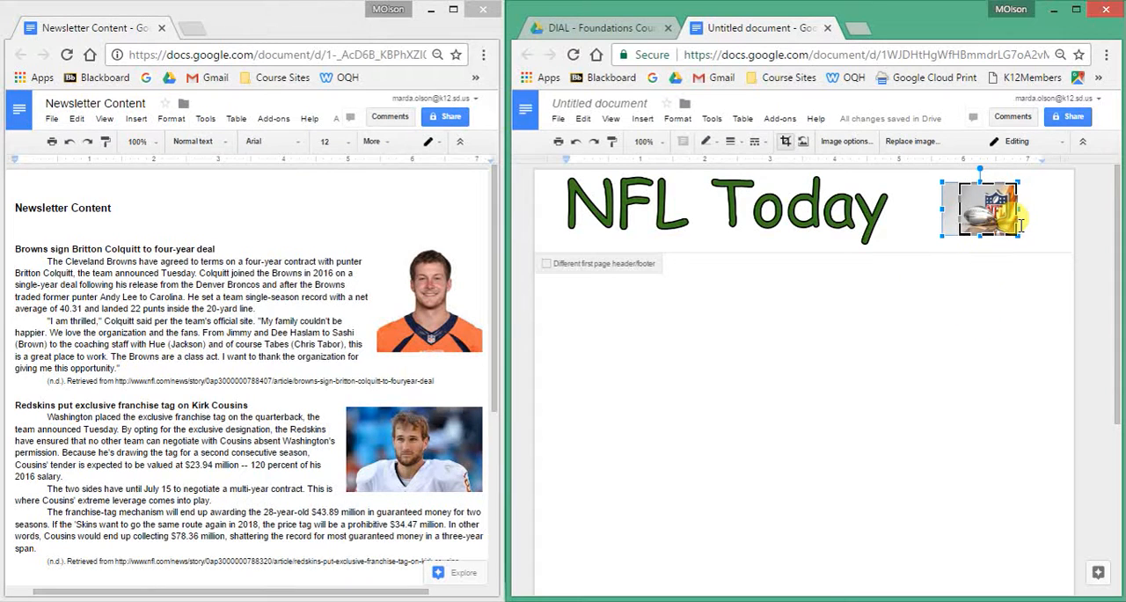
{"action": "left_click", "coordinate": [1030, 272]}
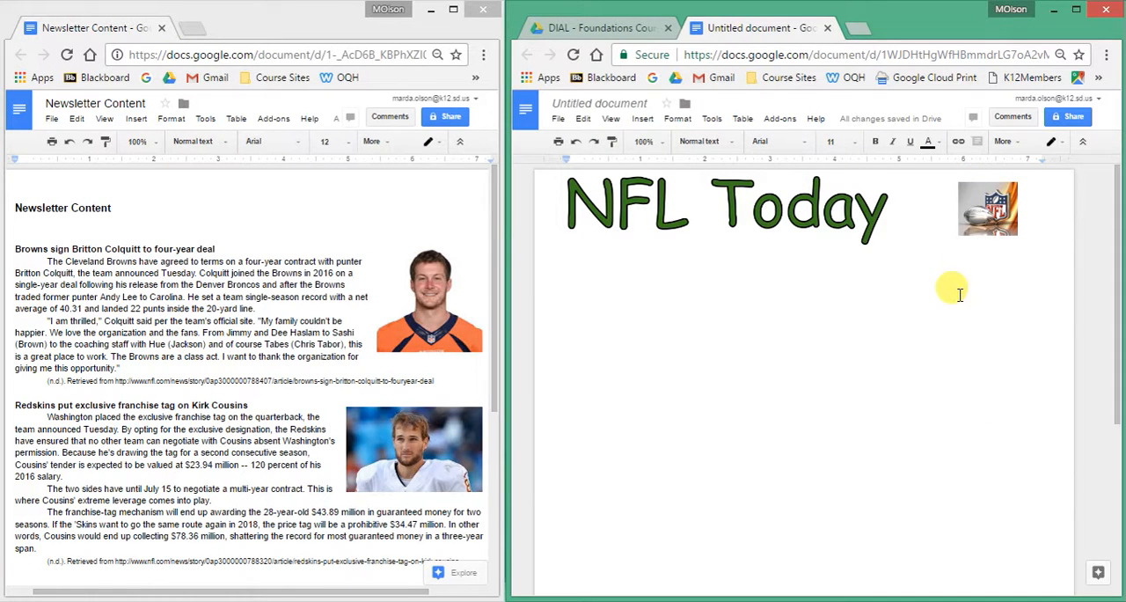
{"action": "left_click", "coordinate": [997, 215]}
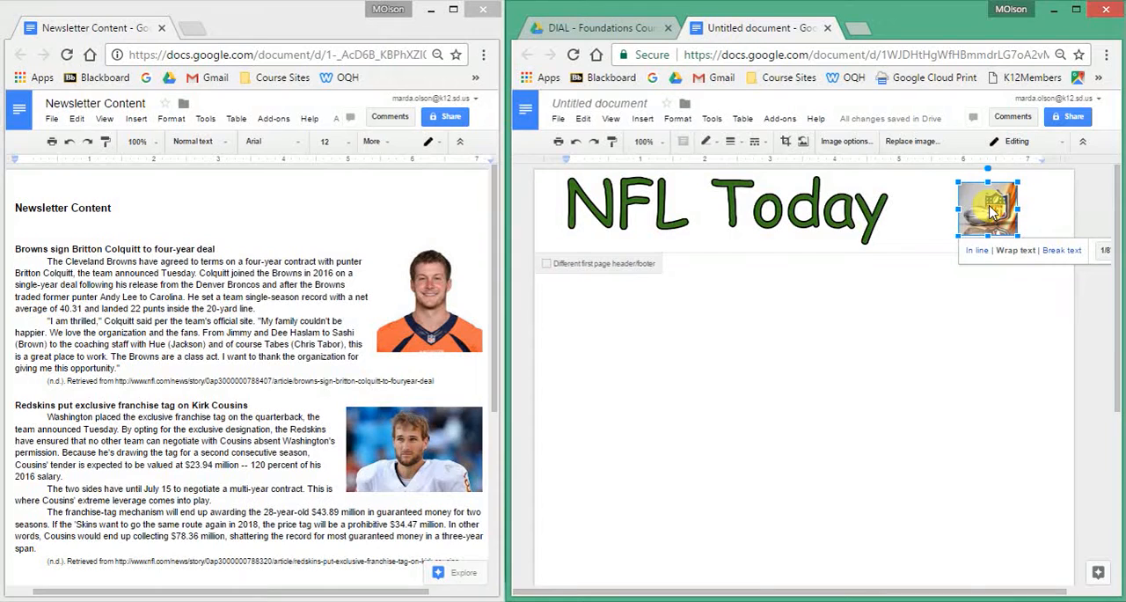
Add a 3 pt border around the football picture in the header and return to the document body.
{"action": "right_click", "coordinate": [994, 212]}
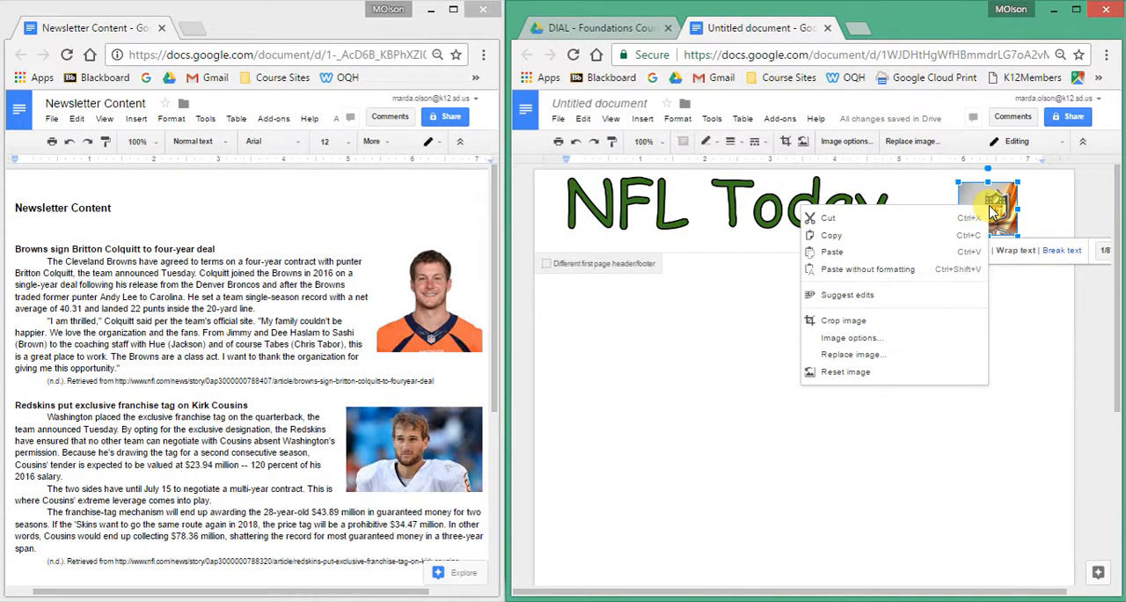
{"action": "left_click", "coordinate": [993, 212]}
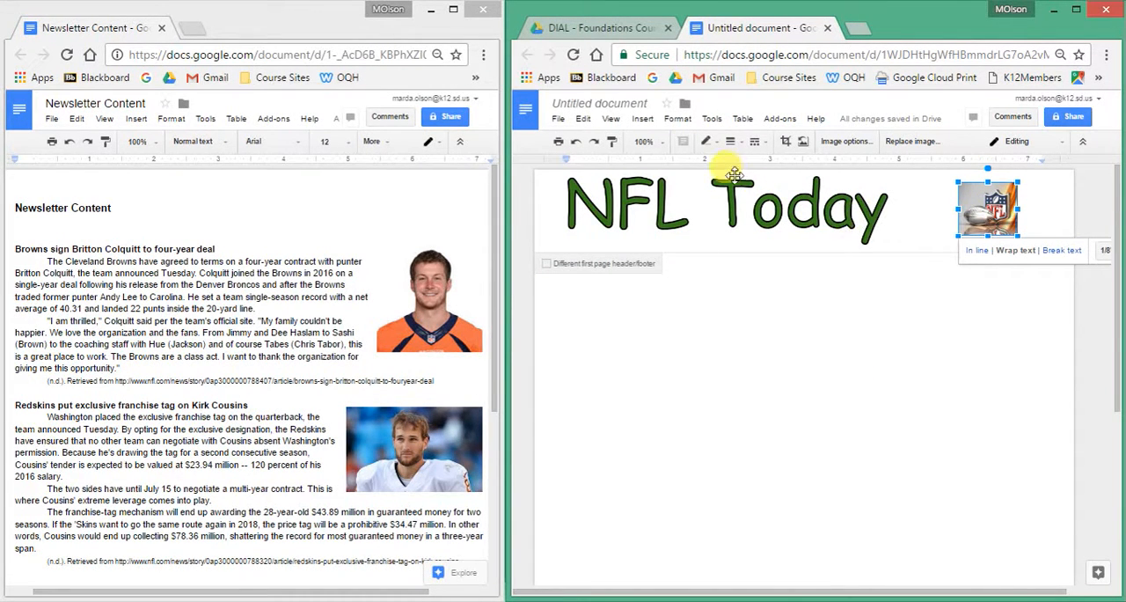
{"action": "left_click", "coordinate": [734, 146]}
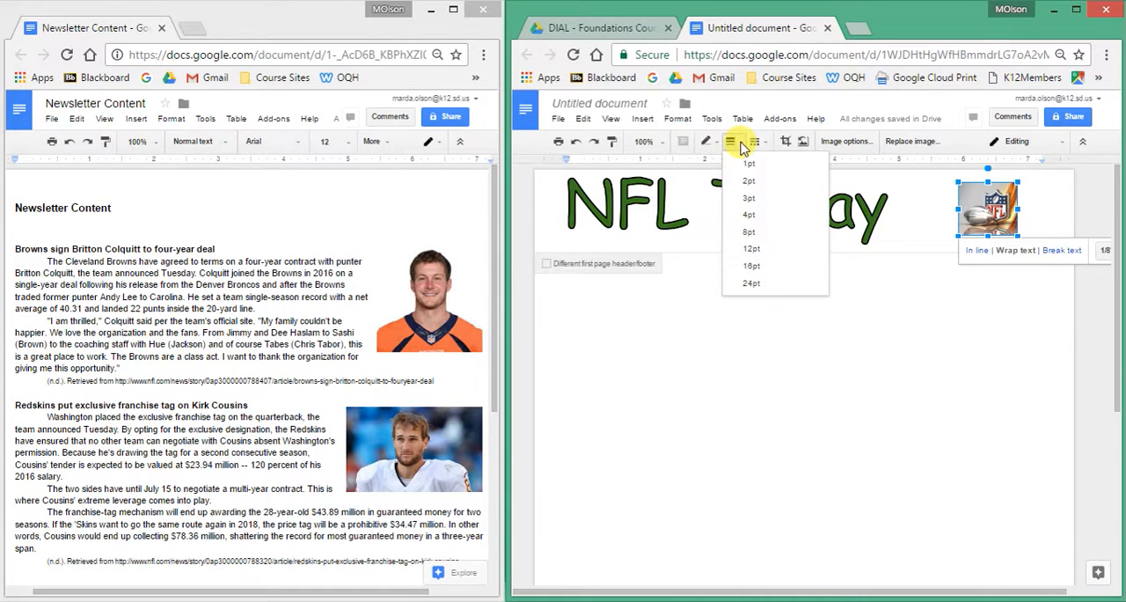
{"action": "left_click", "coordinate": [747, 199]}
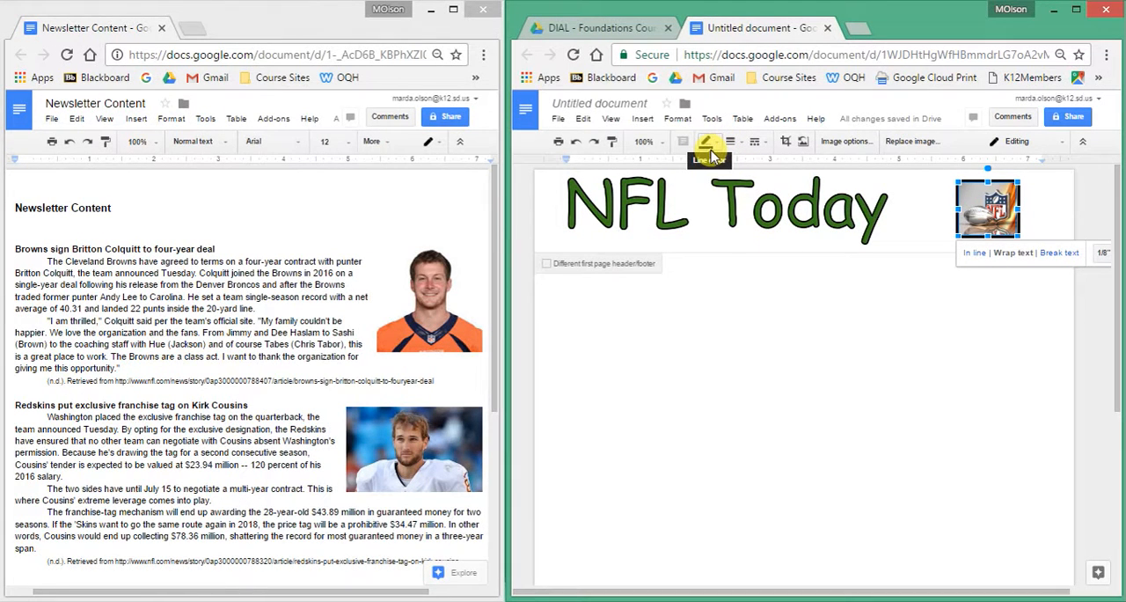
{"action": "left_click", "coordinate": [818, 356]}
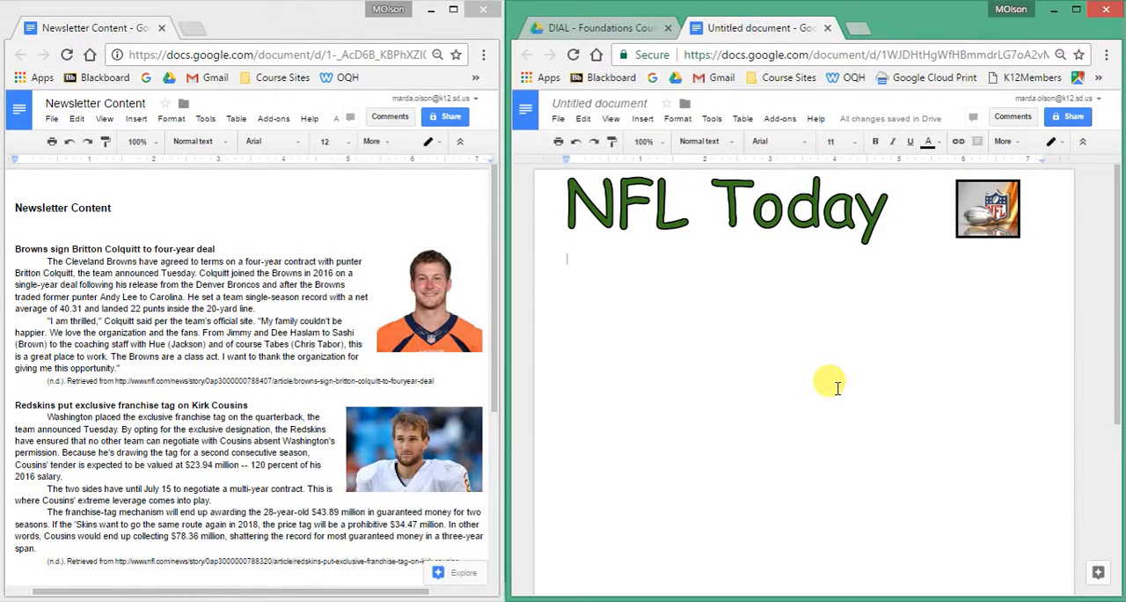
Stretch the NFL Today word art horizontally toward the football picture to about 5.4 inches wide, keeping its height, and return to the body.
{"action": "left_click", "coordinate": [811, 216]}
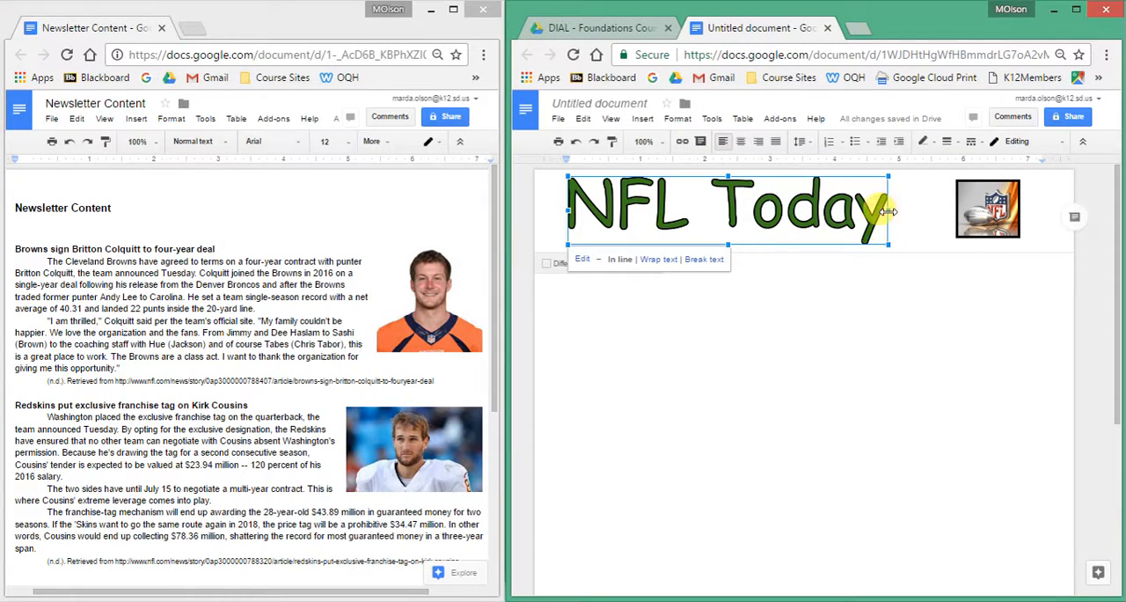
{"action": "left_click_drag", "start_coordinate": [888, 209], "coordinate": [916, 209]}
{"action": "left_click", "coordinate": [893, 378]}
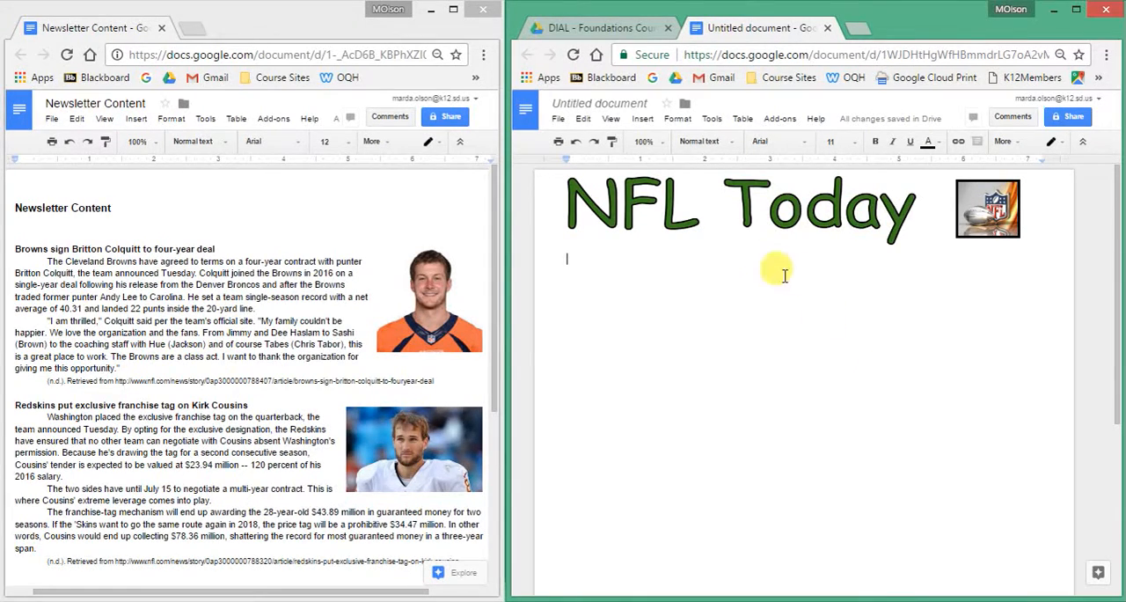
{"action": "left_click", "coordinate": [737, 222]}
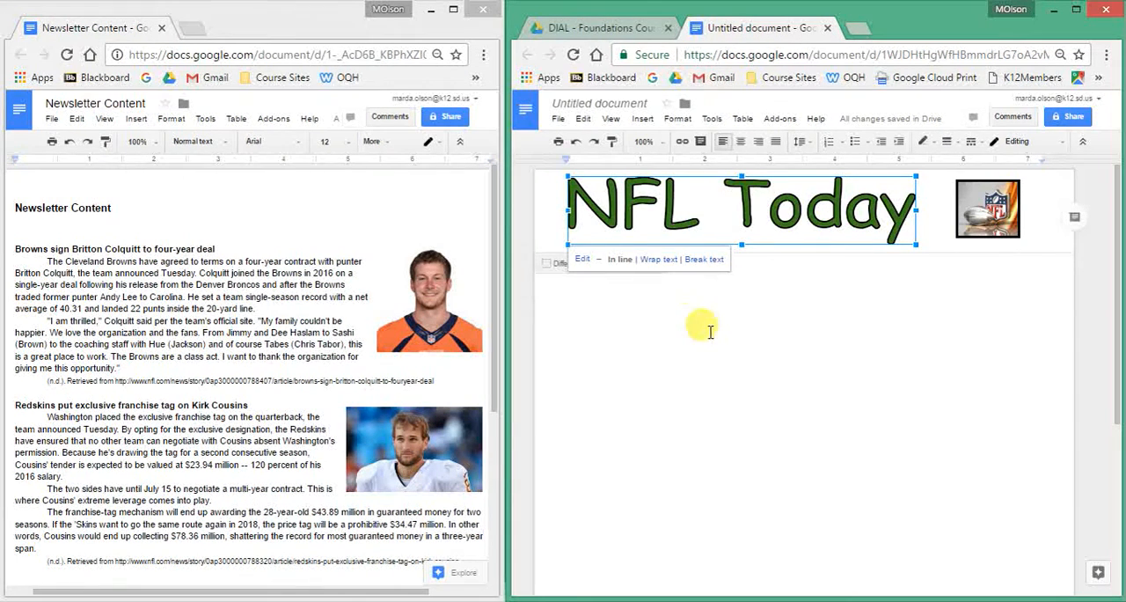
{"action": "left_click", "coordinate": [648, 316]}
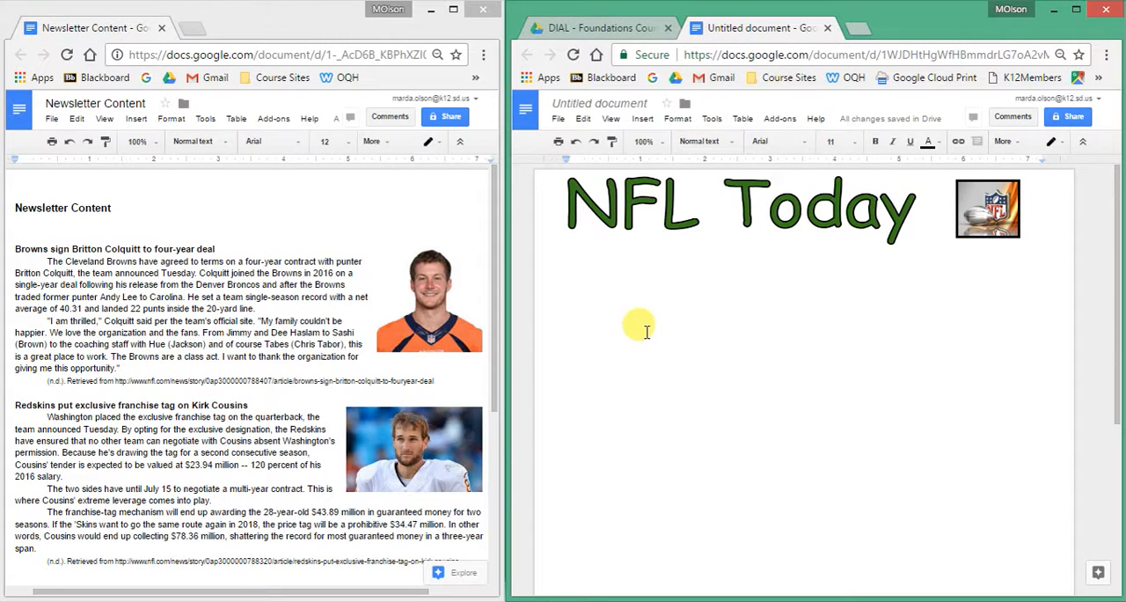
Insert a table with two columns and one row in the body below the header.
{"action": "left_click", "coordinate": [644, 120]}
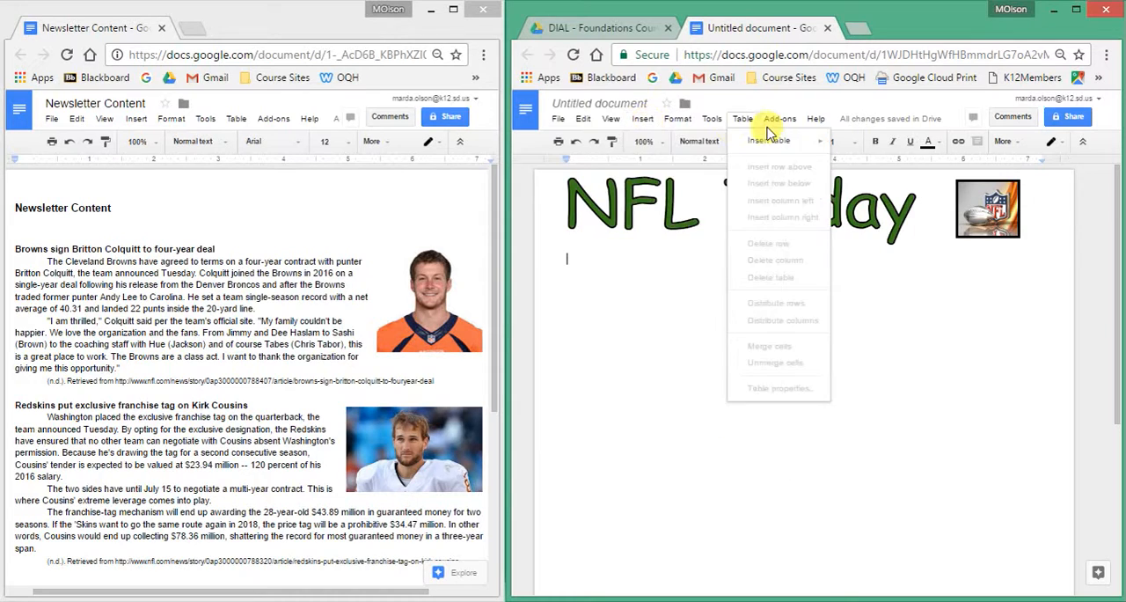
{"action": "mouse_move", "coordinate": [744, 121]}
{"action": "mouse_move", "coordinate": [757, 145]}
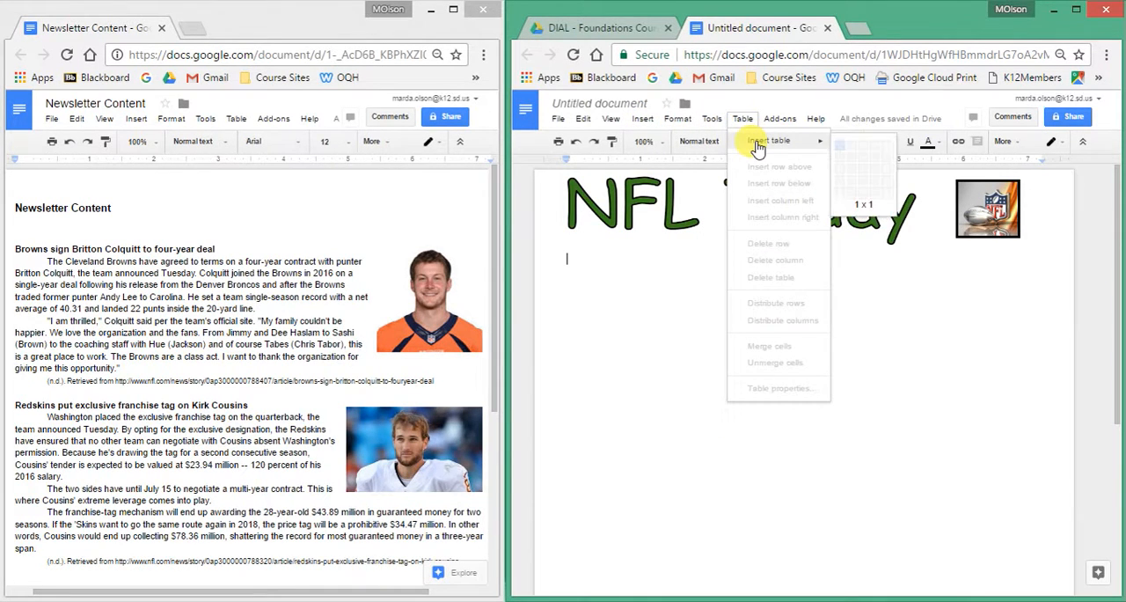
{"action": "left_click", "coordinate": [851, 151]}
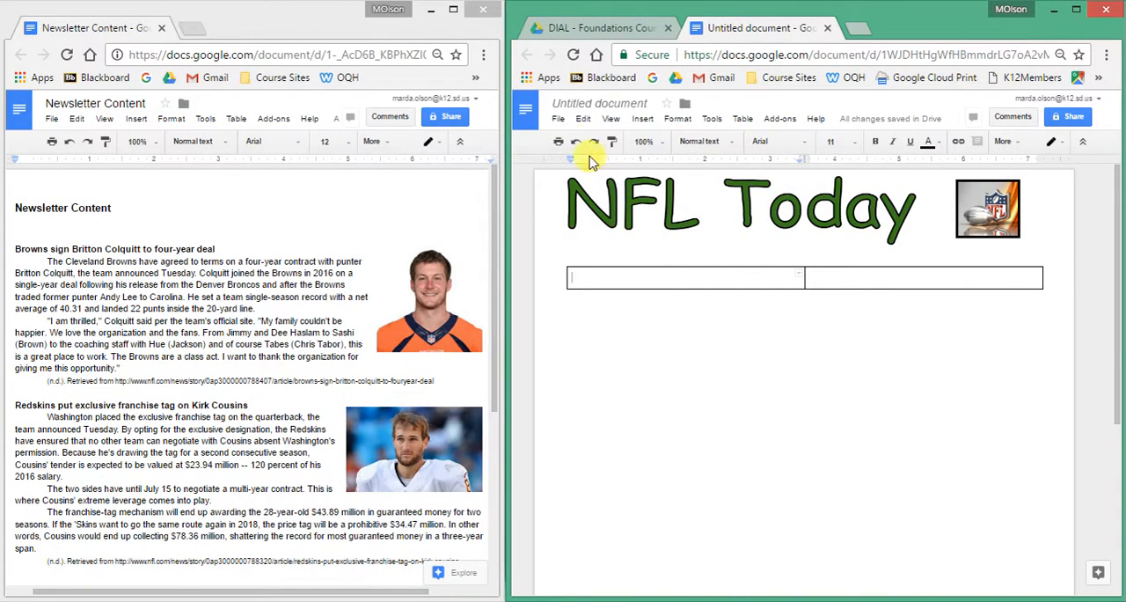
Check the page margins in Page setup and accept the settings as they are.
{"action": "left_click", "coordinate": [559, 119]}
{"action": "left_click", "coordinate": [581, 415]}
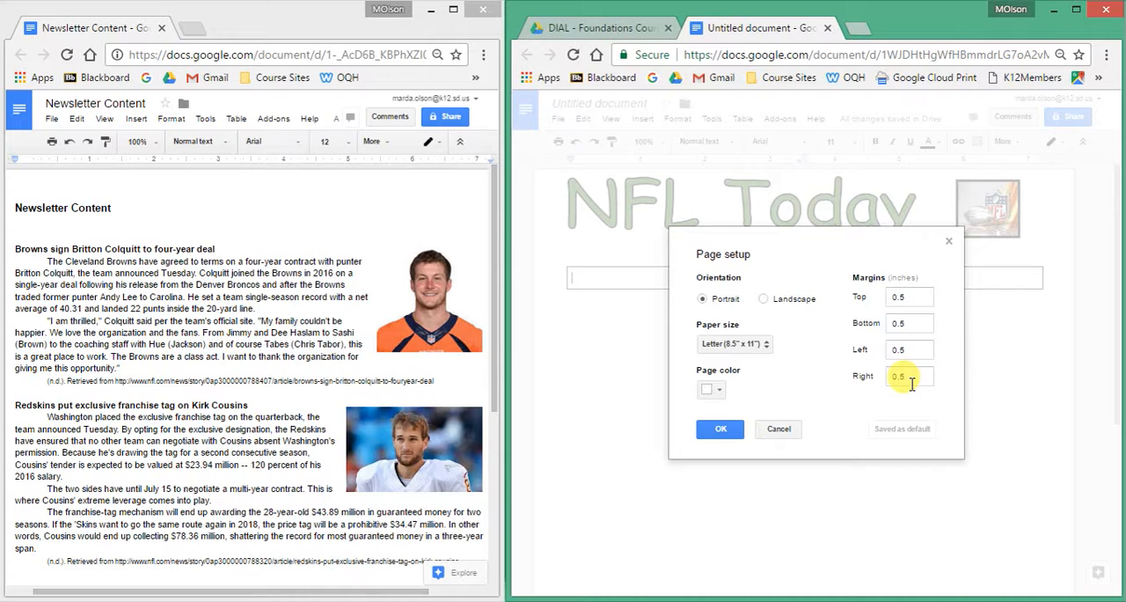
{"action": "left_click", "coordinate": [724, 431]}
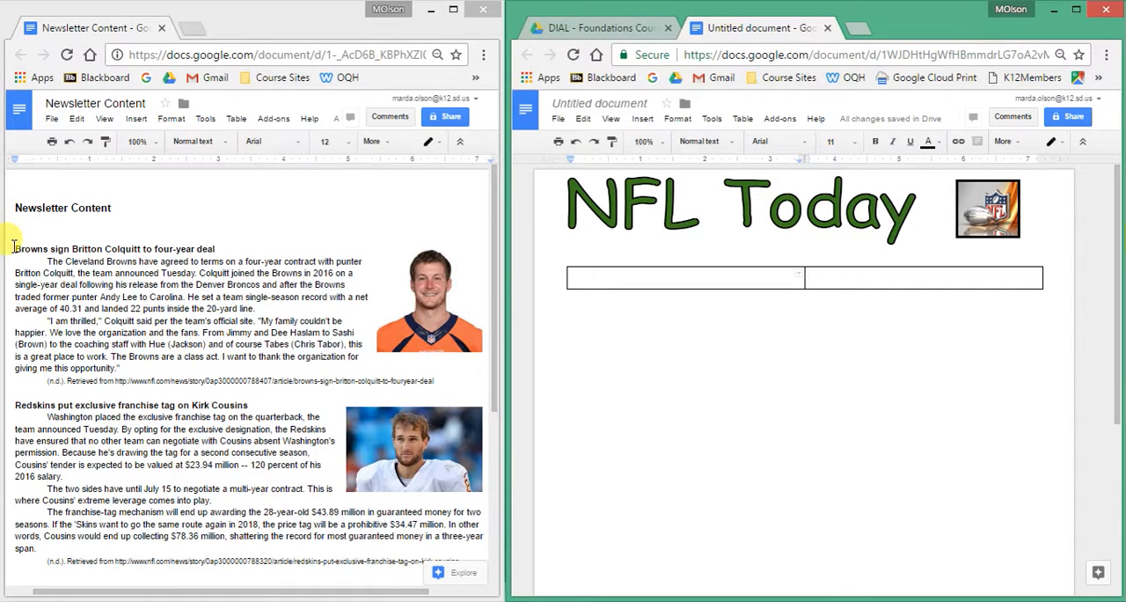
Copy the Browns article text, including its source citation, from the Newsletter Content document into the table's left cell.
{"action": "left_click_drag", "start_coordinate": [13, 247], "coordinate": [448, 378]}
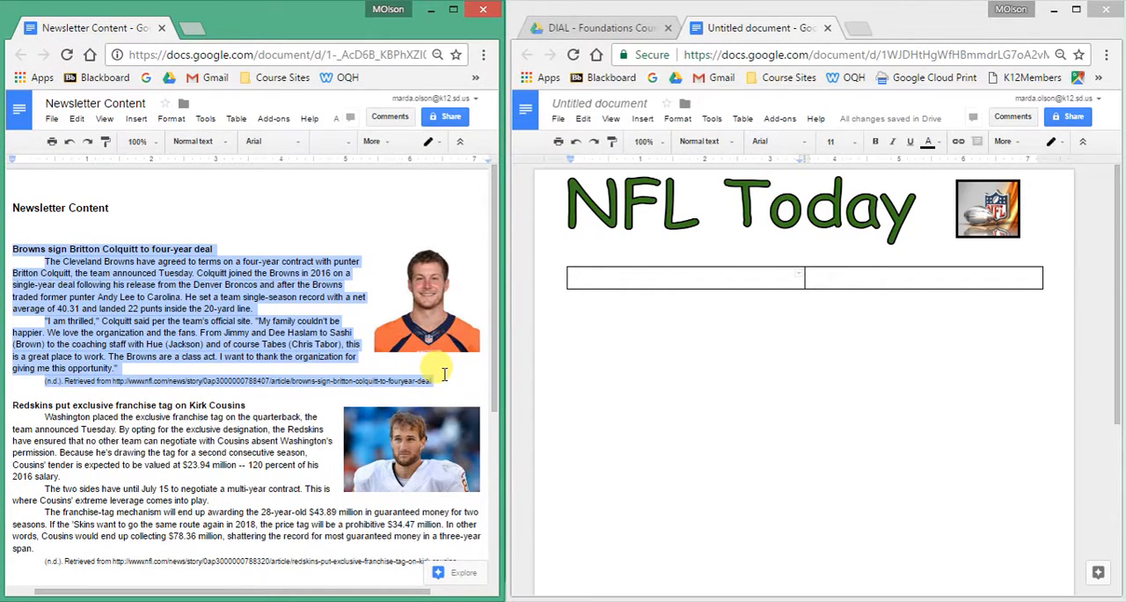
{"action": "key", "text": "ctrl+c"}
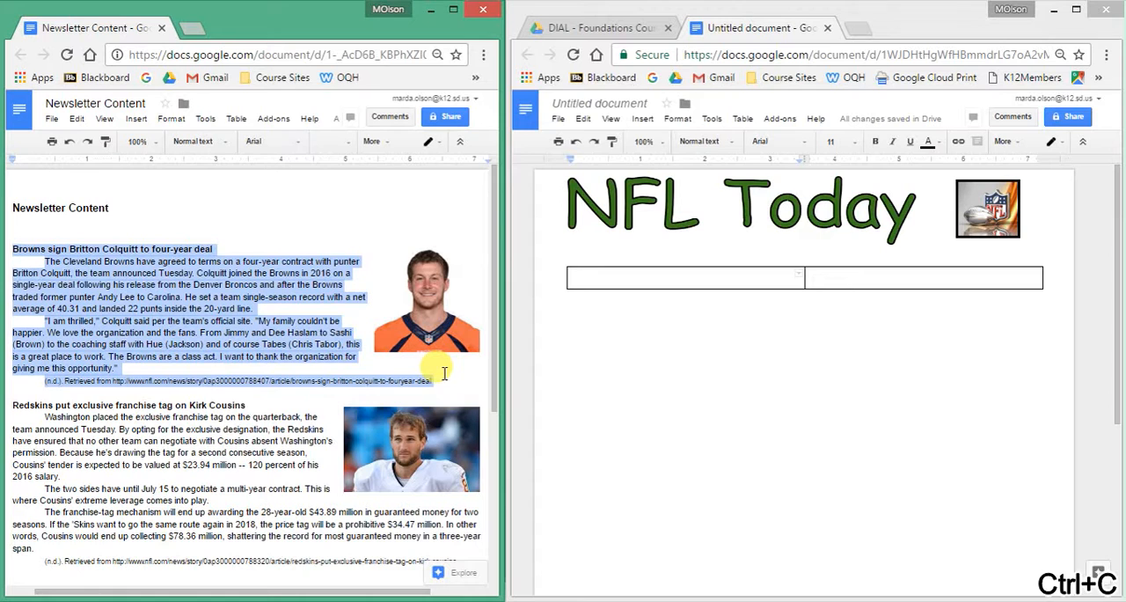
{"action": "left_click", "coordinate": [595, 277]}
{"action": "left_click", "coordinate": [628, 270]}
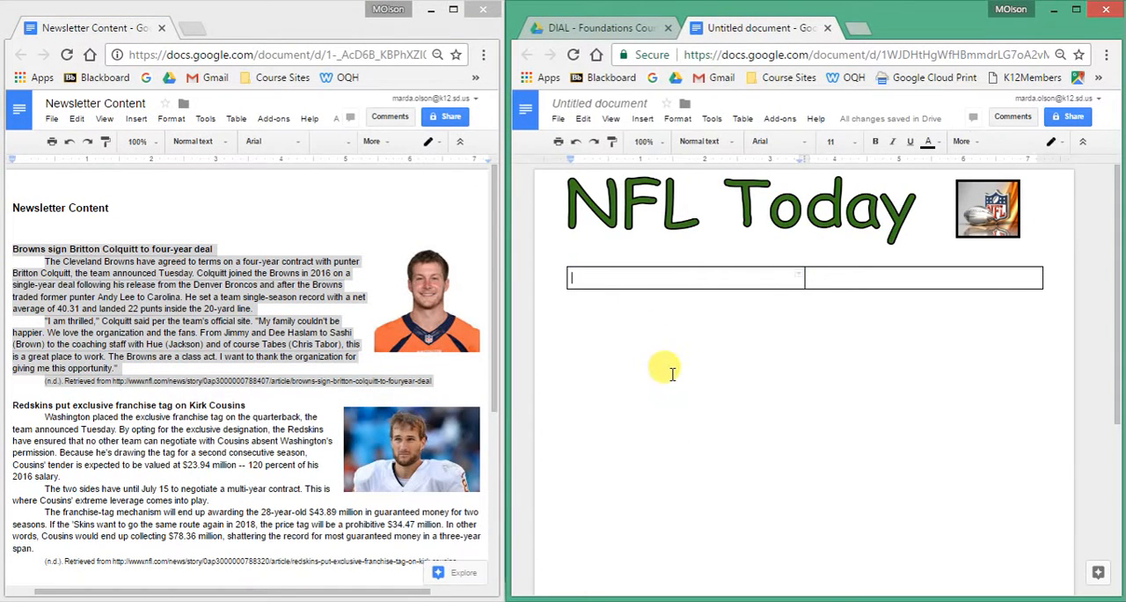
{"action": "key", "text": "ctrl+v"}
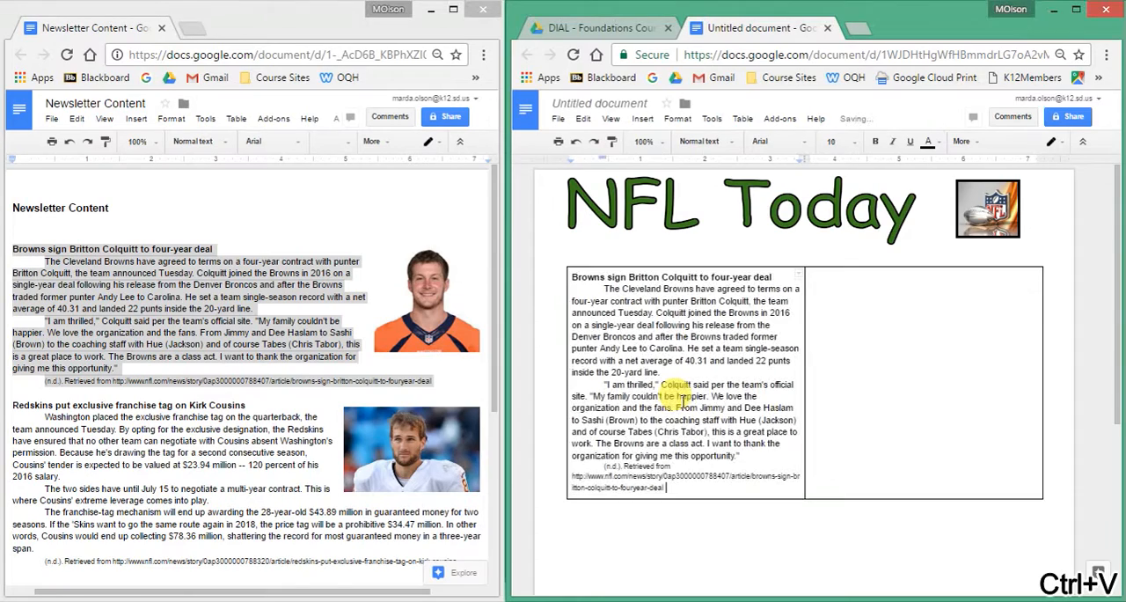
Copy the Redskins franchise tag article with its citation from the Newsletter Content document into the table's right cell.
{"action": "left_click", "coordinate": [495, 415]}
{"action": "scroll", "coordinate": [495, 416], "scroll_direction": "down", "scroll_amount": 2}
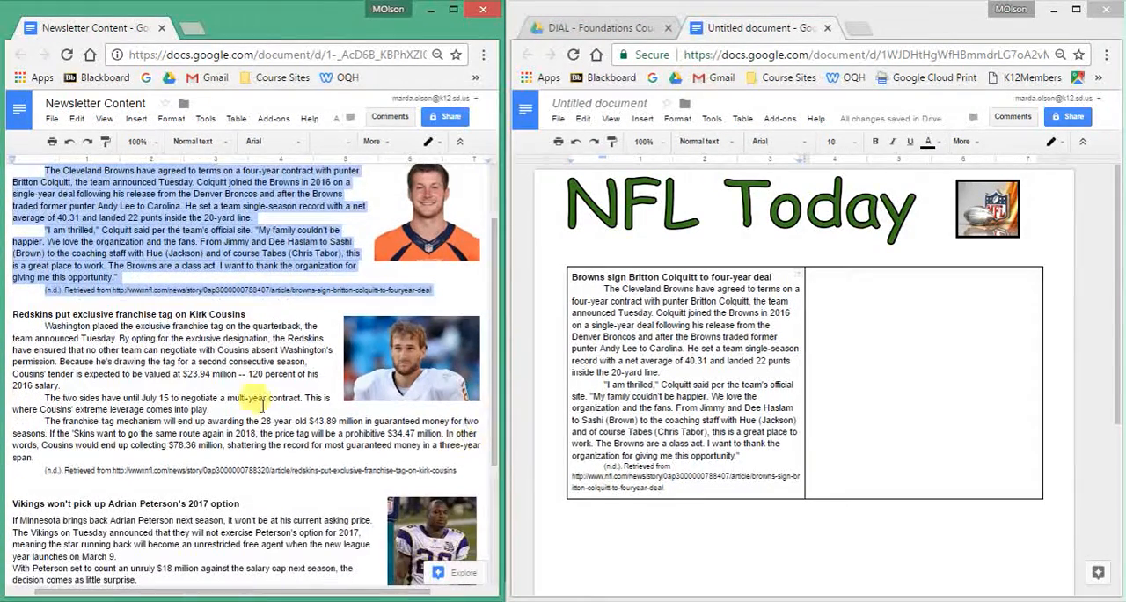
{"action": "left_click_drag", "start_coordinate": [11, 314], "coordinate": [464, 471]}
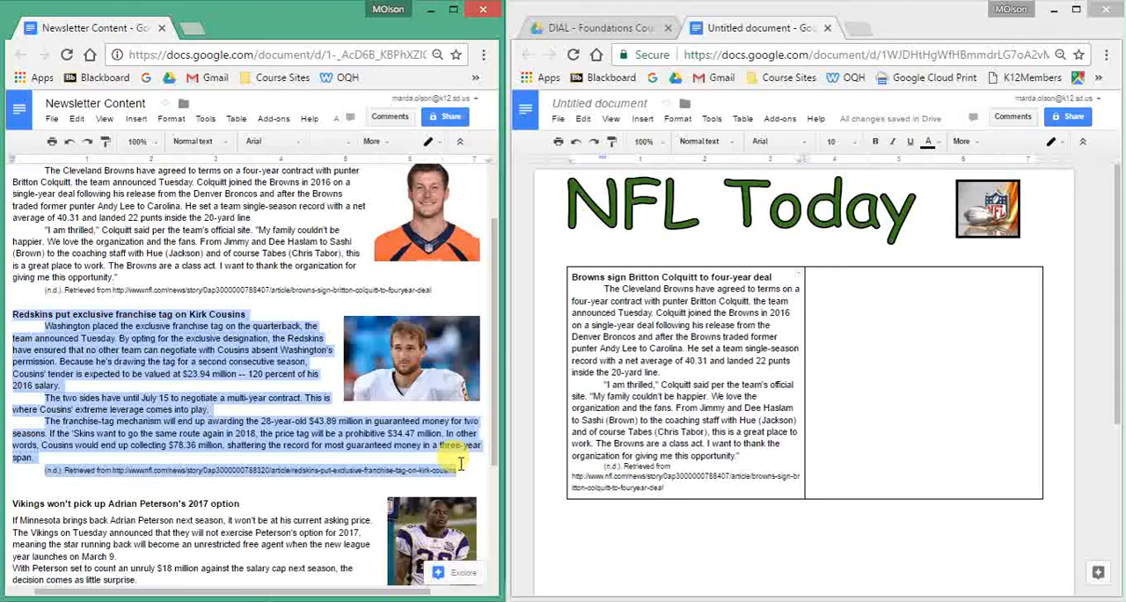
{"action": "key", "text": "ctrl+c"}
{"action": "left_click", "coordinate": [820, 290]}
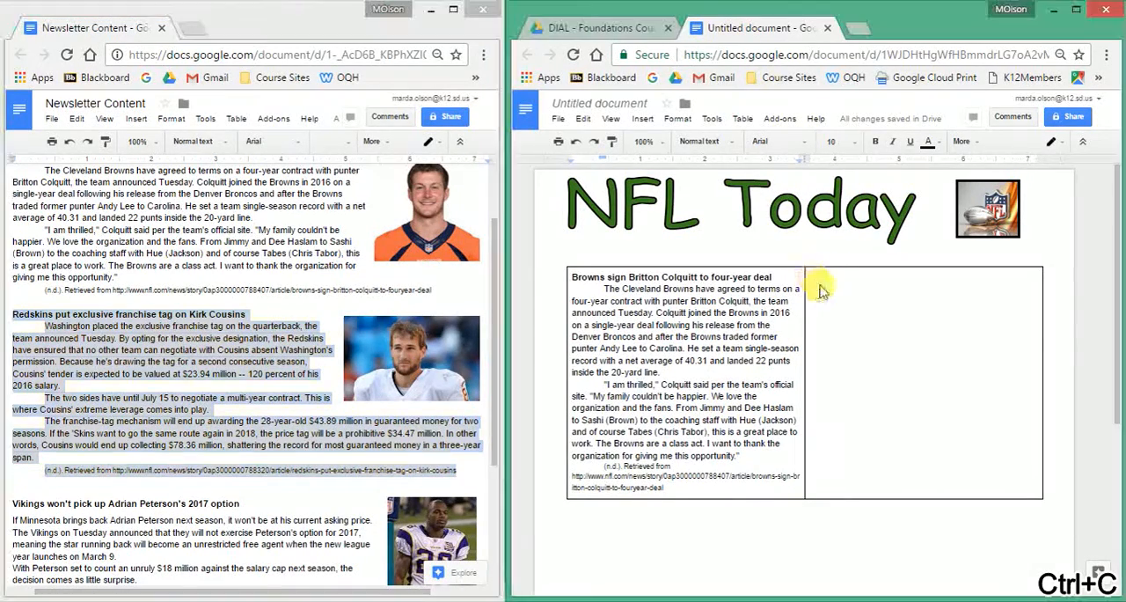
{"action": "left_click_drag", "start_coordinate": [820, 287], "coordinate": [851, 323]}
{"action": "left_click", "coordinate": [830, 277]}
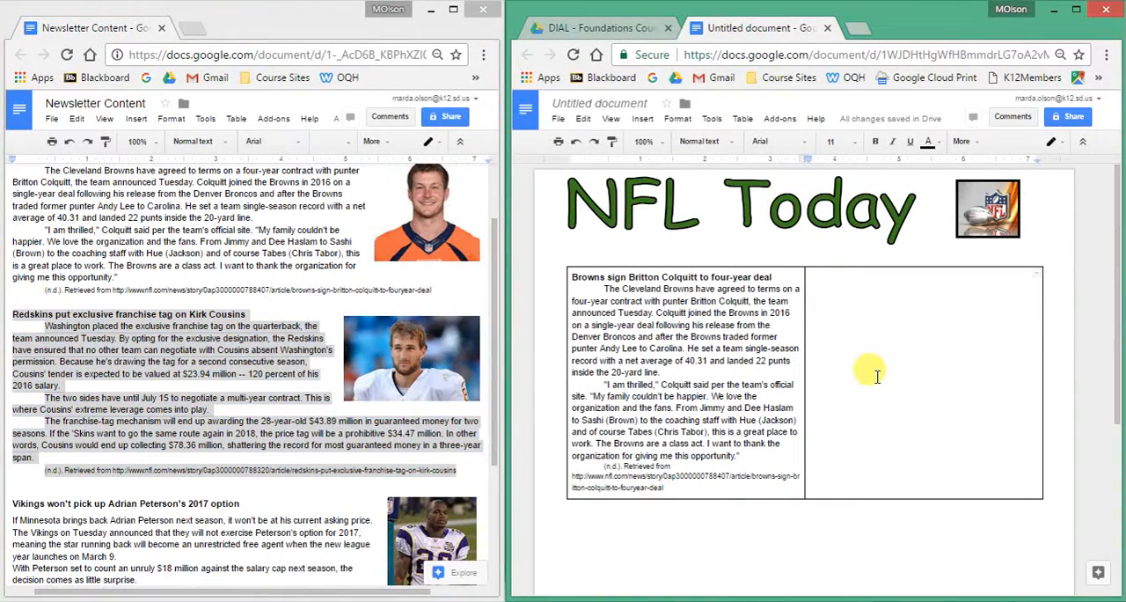
{"action": "key", "text": "ctrl+v"}
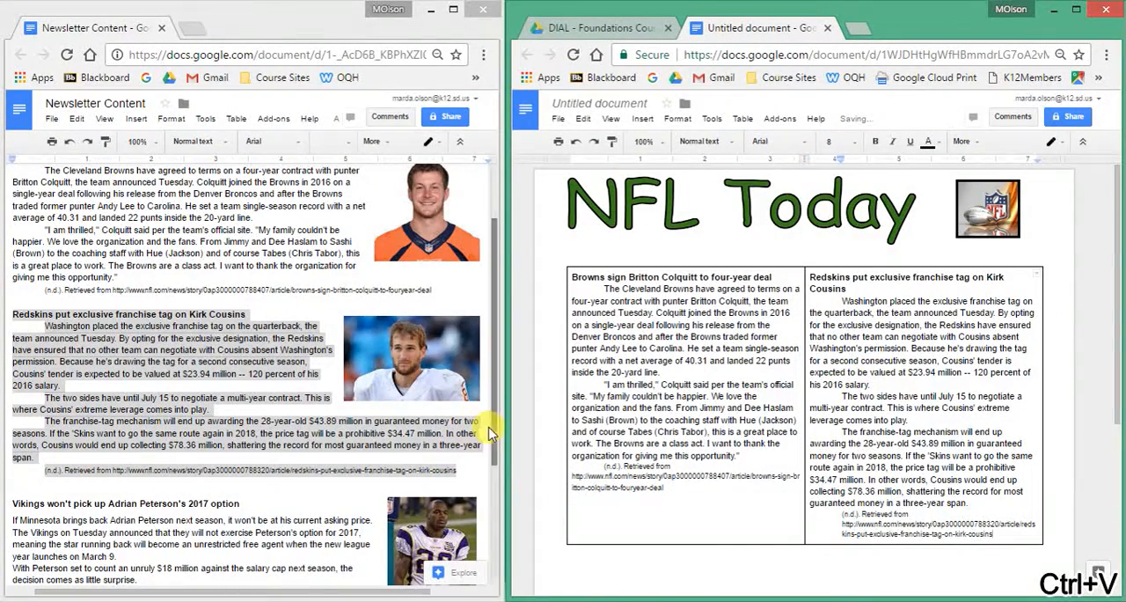
Copy the Vikings article with its citation from the Newsletter Content document onto a new line below the Browns article in the left cell.
{"action": "scroll", "coordinate": [493, 451], "scroll_direction": "down", "scroll_amount": 3}
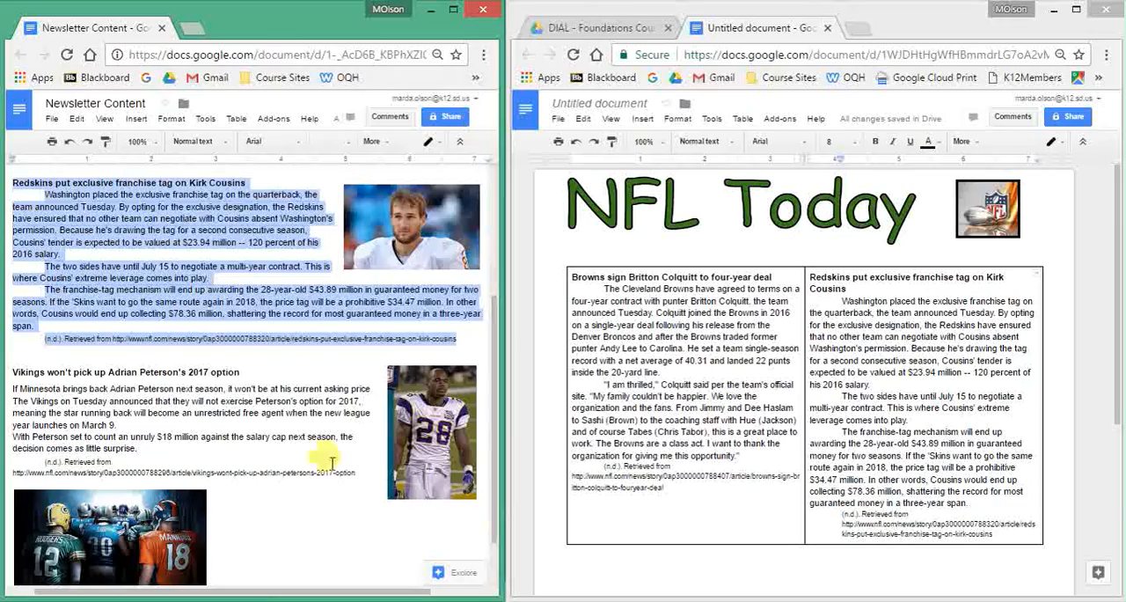
{"action": "left_click_drag", "start_coordinate": [10, 370], "coordinate": [354, 470]}
{"action": "key", "text": "ctrl+c"}
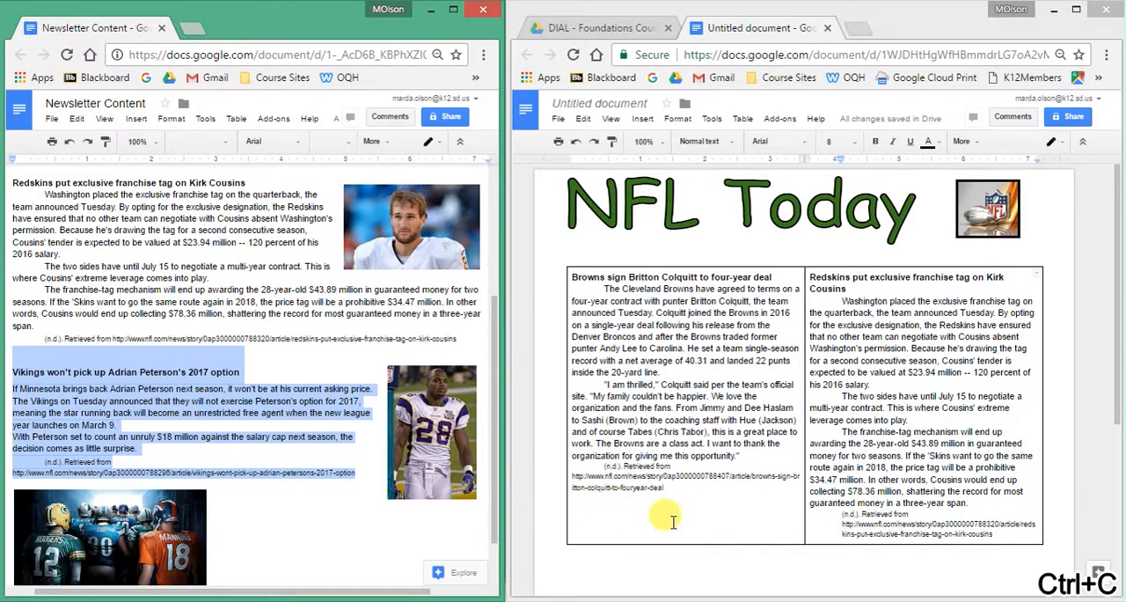
{"action": "left_click", "coordinate": [673, 491]}
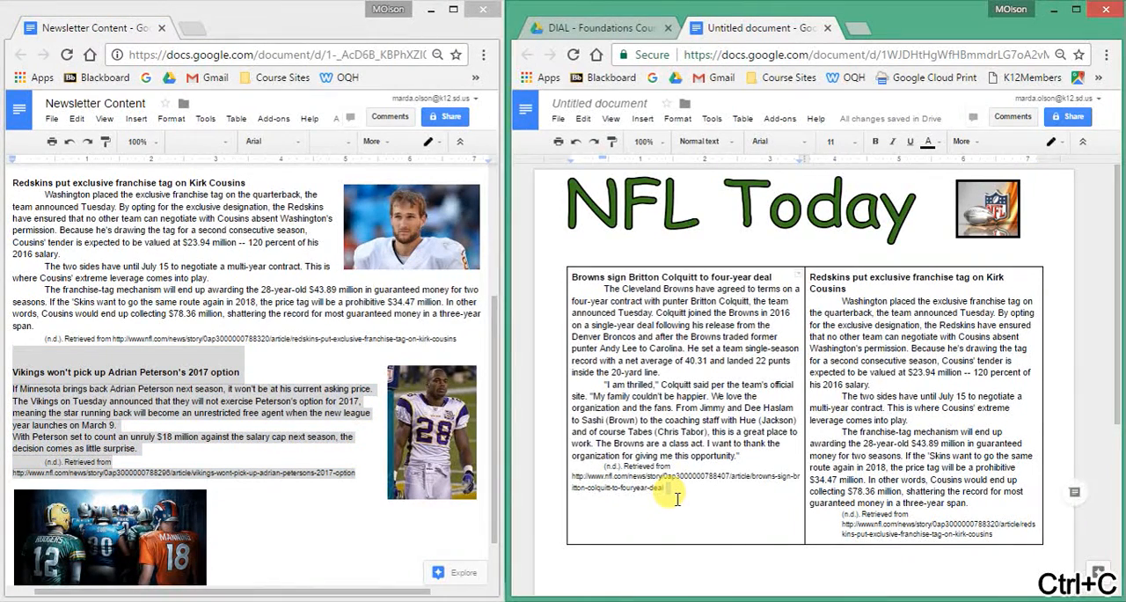
{"action": "key", "text": "Return"}
{"action": "key", "text": "ctrl+v"}
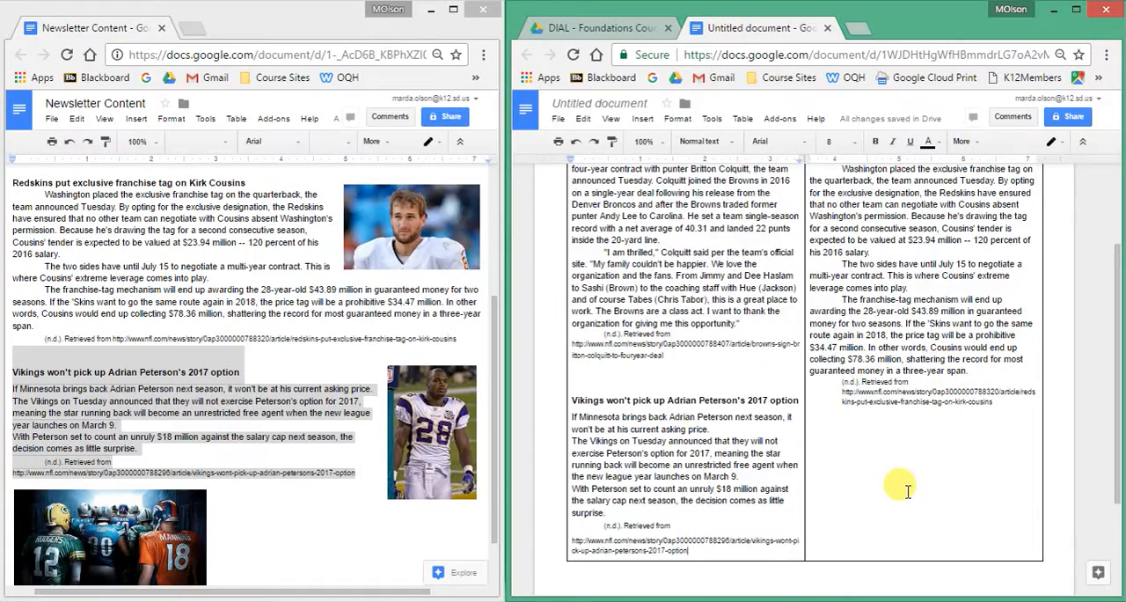
Set the font size of the Browns and Redskins article headings to 11.
{"action": "scroll", "coordinate": [907, 491], "scroll_direction": "up", "scroll_amount": 3}
{"action": "scroll", "coordinate": [910, 488], "scroll_direction": "down", "scroll_amount": 2}
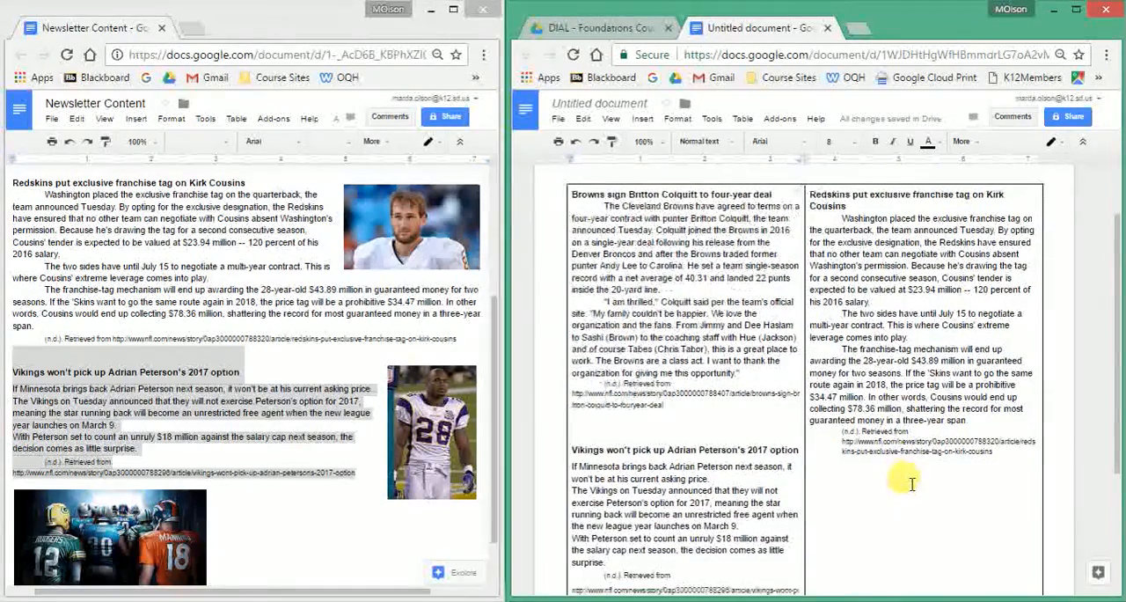
{"action": "scroll", "coordinate": [907, 483], "scroll_direction": "up", "scroll_amount": 2}
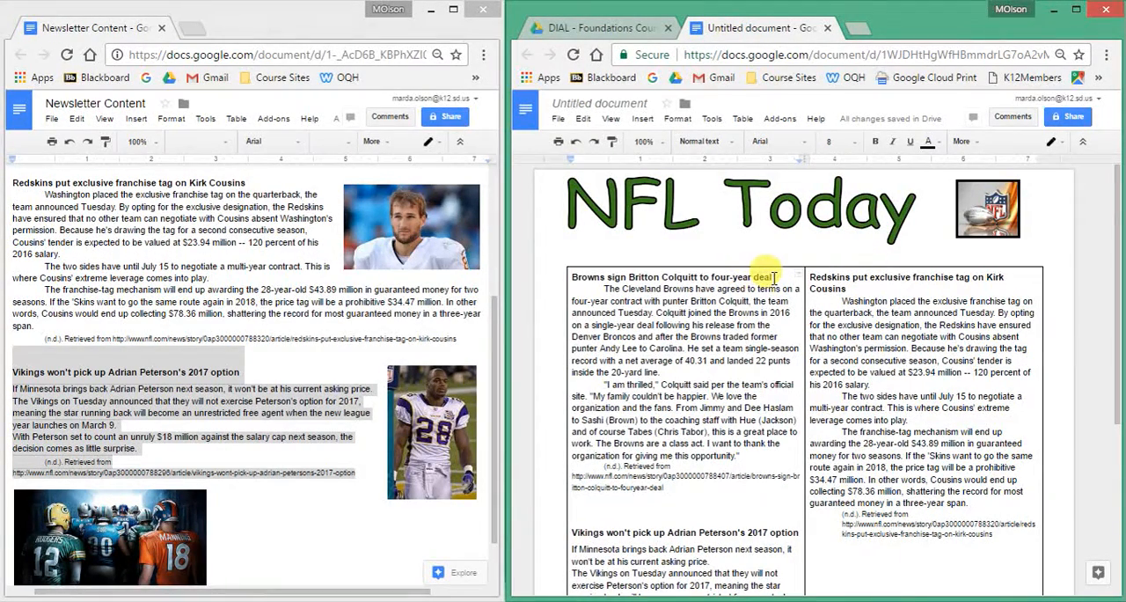
{"action": "left_click_drag", "start_coordinate": [772, 278], "coordinate": [573, 275]}
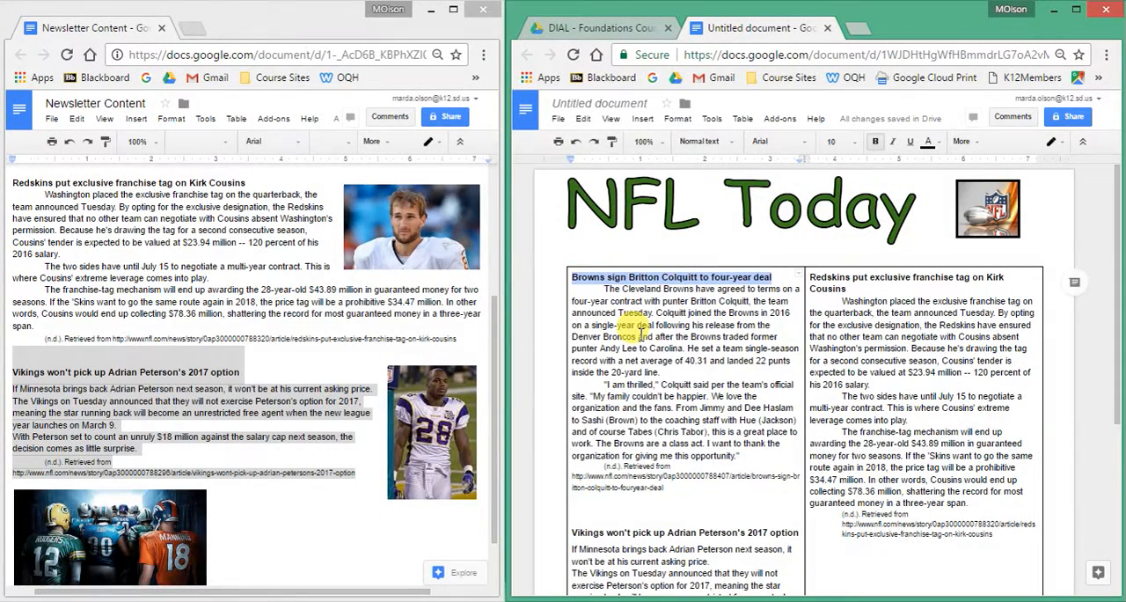
{"action": "left_click", "coordinate": [836, 142]}
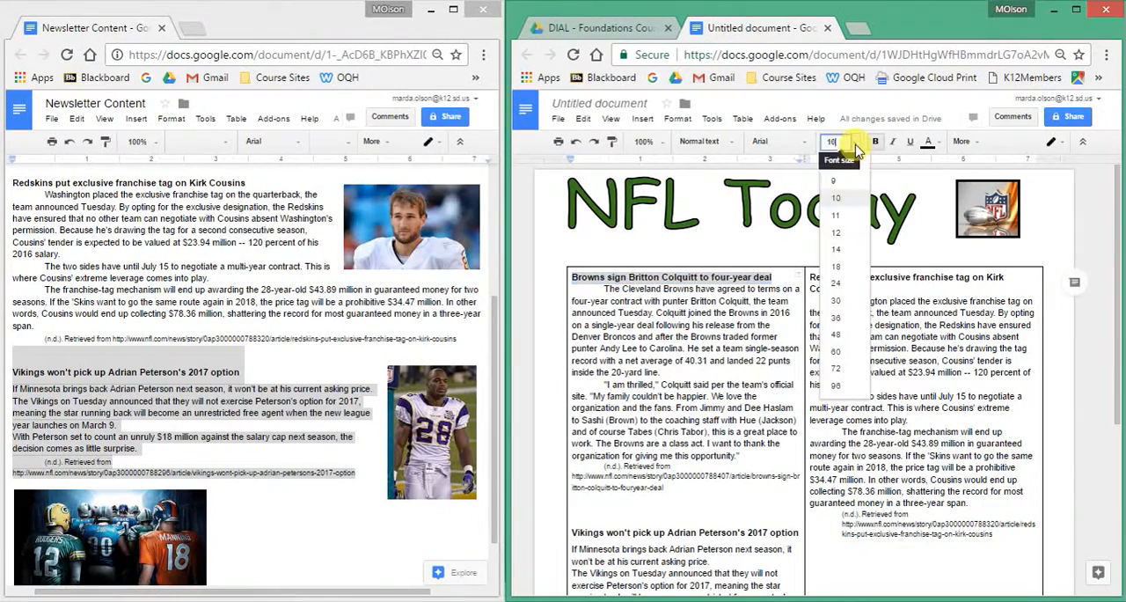
{"action": "left_click", "coordinate": [837, 214]}
{"action": "left_click_drag", "start_coordinate": [849, 287], "coordinate": [806, 276]}
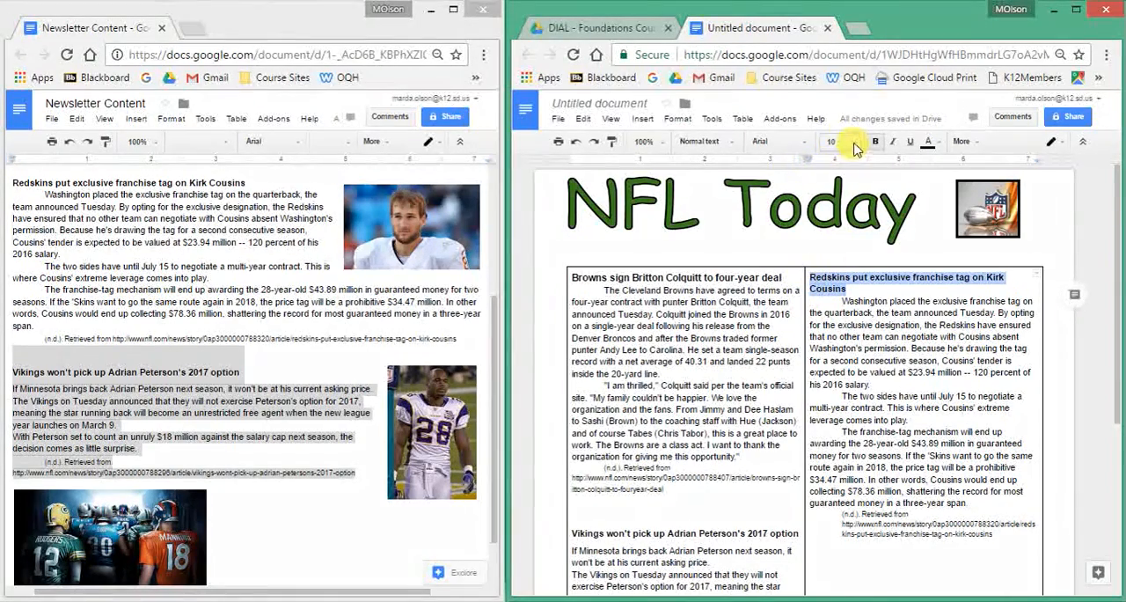
{"action": "left_click", "coordinate": [841, 142]}
{"action": "left_click", "coordinate": [837, 215]}
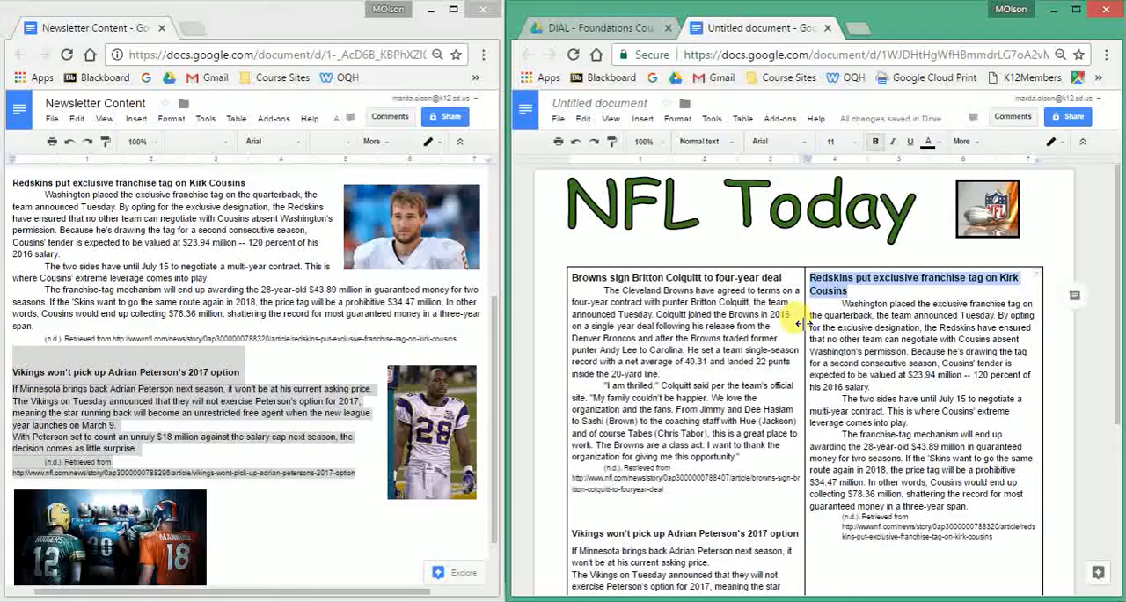
Move the divider between the two table columns to about the 3.2-inch ruler mark, narrowing the left column.
{"action": "left_click_drag", "start_coordinate": [802, 323], "coordinate": [814, 343]}
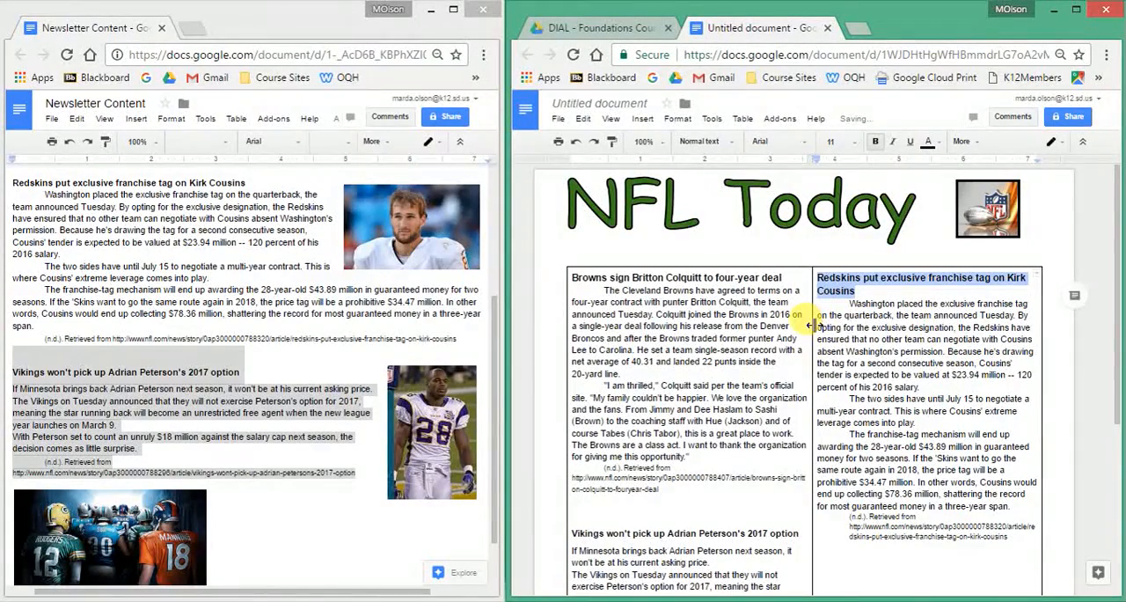
{"action": "left_click_drag", "start_coordinate": [811, 324], "coordinate": [781, 350]}
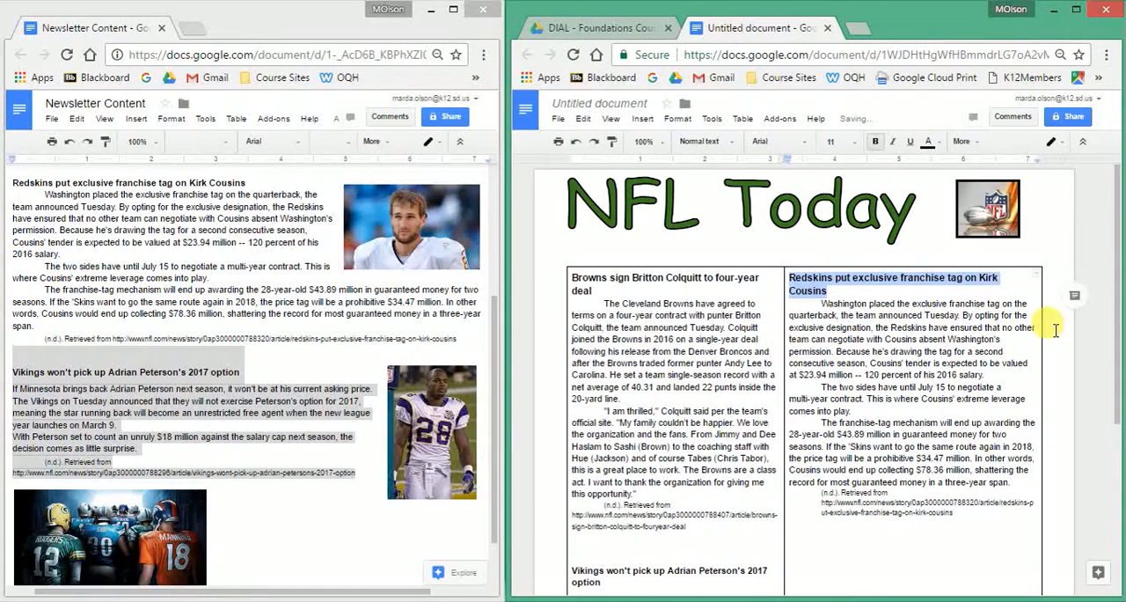
Widen the table slightly and shift the column divider outward so the Browns and Redskins headings each fit on one line.
{"action": "left_click_drag", "start_coordinate": [1046, 331], "coordinate": [1050, 331]}
{"action": "left_click_drag", "start_coordinate": [780, 334], "coordinate": [785, 334]}
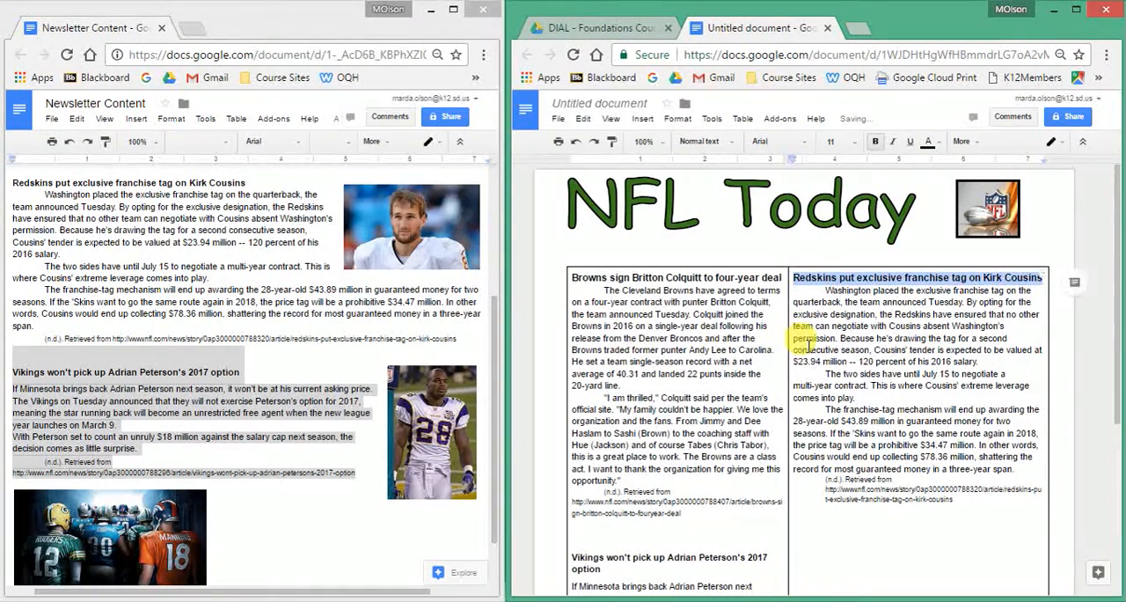
Set the font size of the Vikings article heading to 11.
{"action": "scroll", "coordinate": [889, 421], "scroll_direction": "down", "scroll_amount": 2}
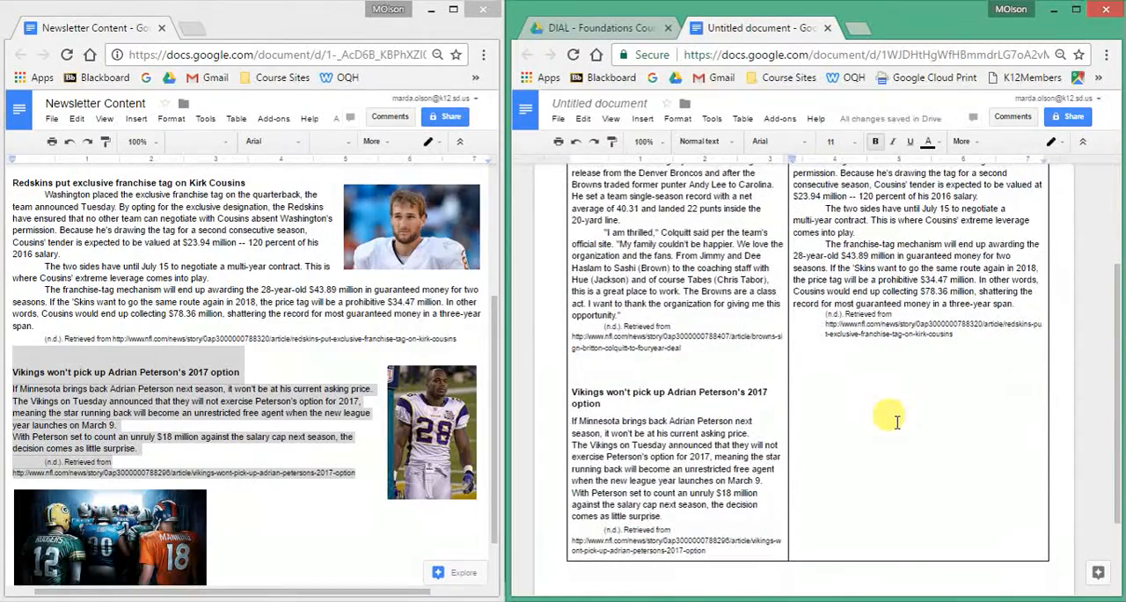
{"action": "scroll", "coordinate": [924, 419], "scroll_direction": "up", "scroll_amount": 2}
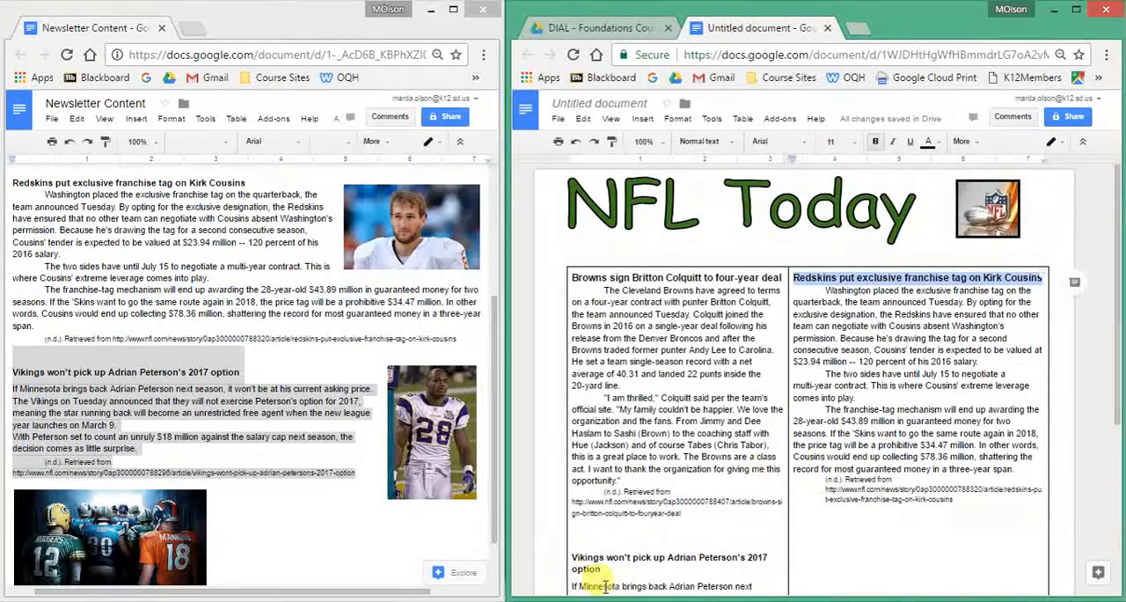
{"action": "triple_click", "coordinate": [580, 560]}
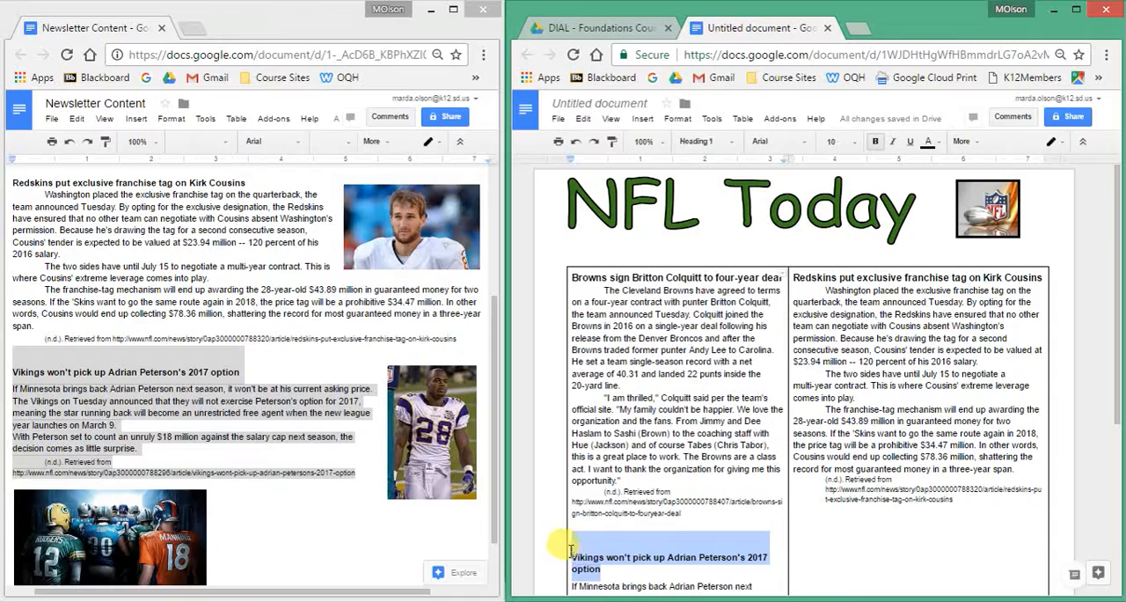
{"action": "left_click", "coordinate": [851, 141]}
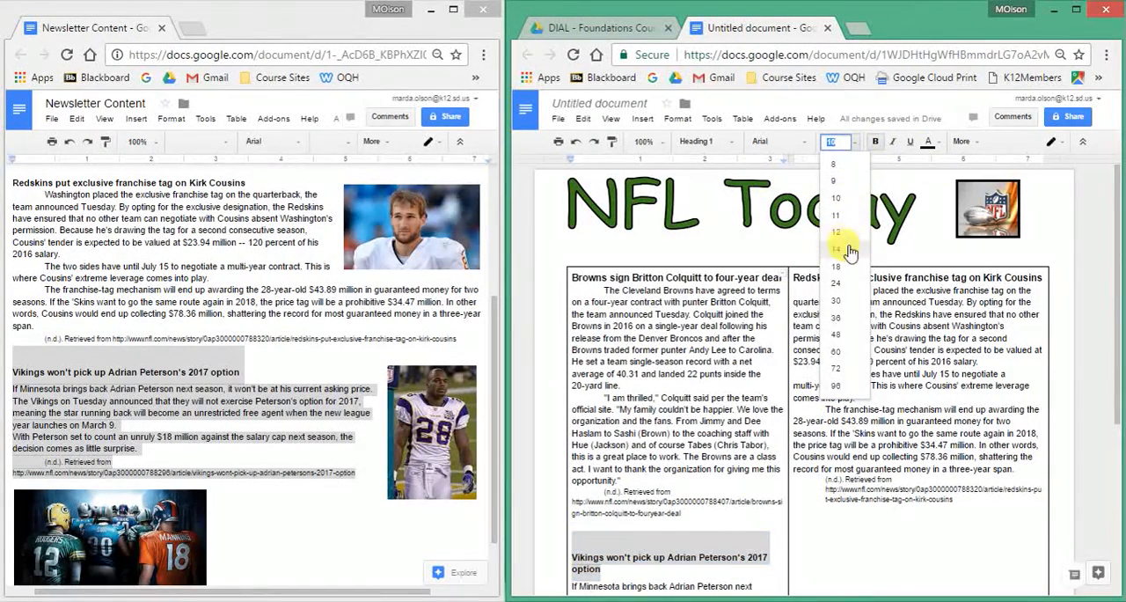
{"action": "left_click", "coordinate": [837, 216]}
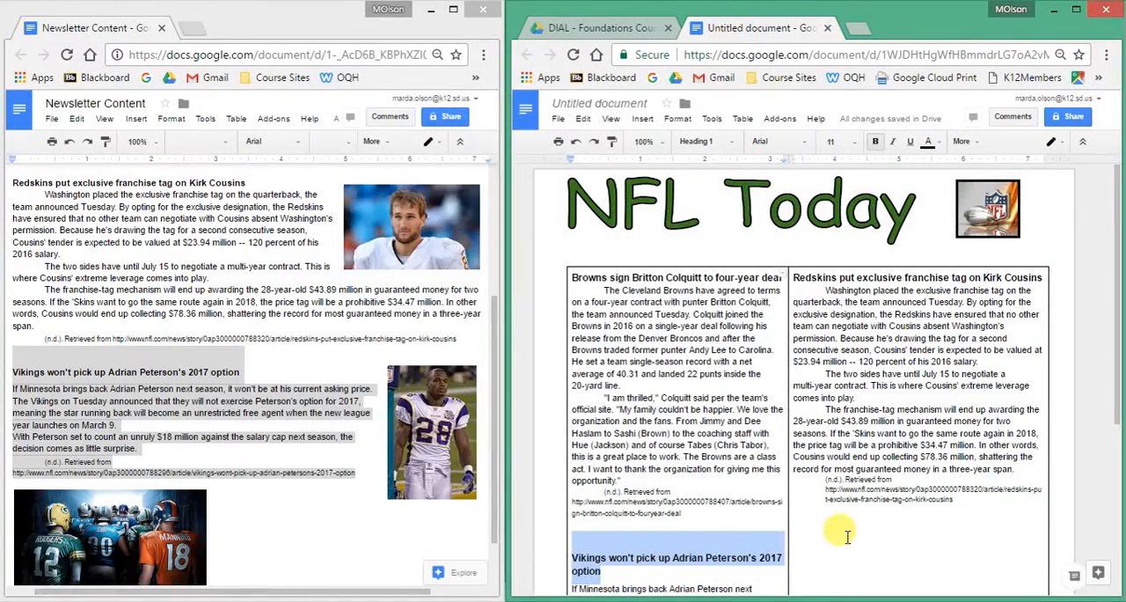
Copy the Browns player photo from the Newsletter Content document onto a new line below the Browns article's citation.
{"action": "scroll", "coordinate": [847, 536], "scroll_direction": "down", "scroll_amount": 3}
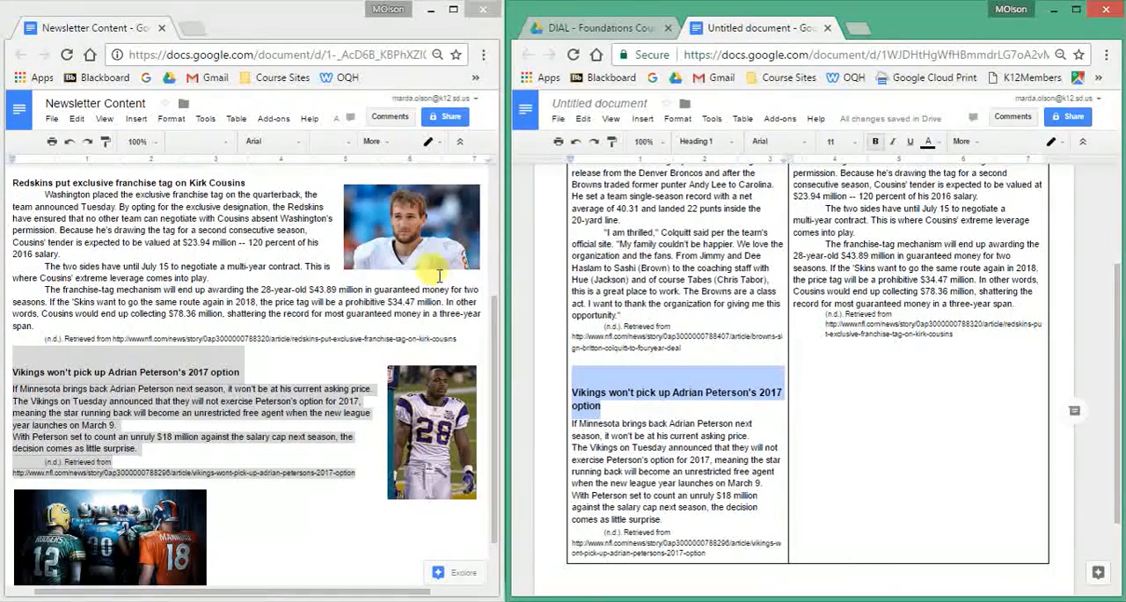
{"action": "scroll", "coordinate": [431, 261], "scroll_direction": "up", "scroll_amount": 1}
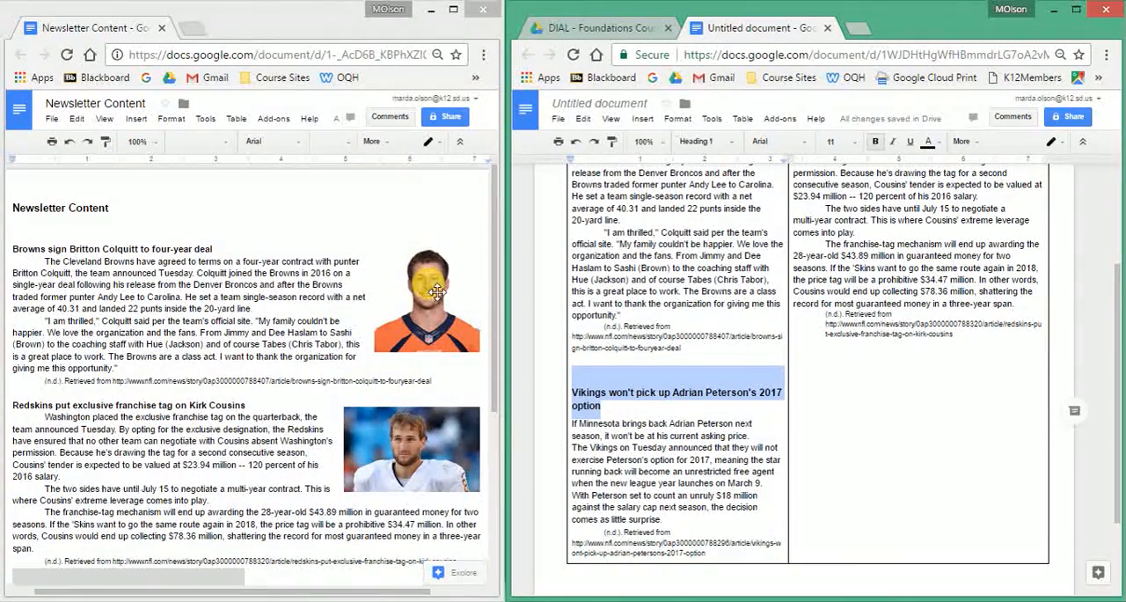
{"action": "left_click", "coordinate": [434, 291]}
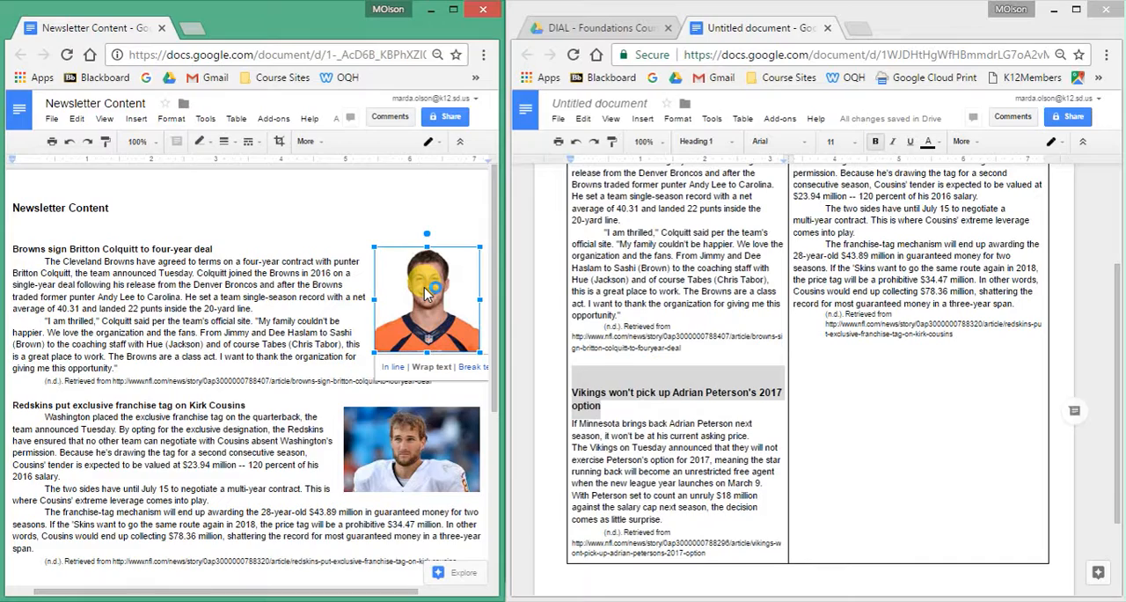
{"action": "key", "text": "ctrl+c"}
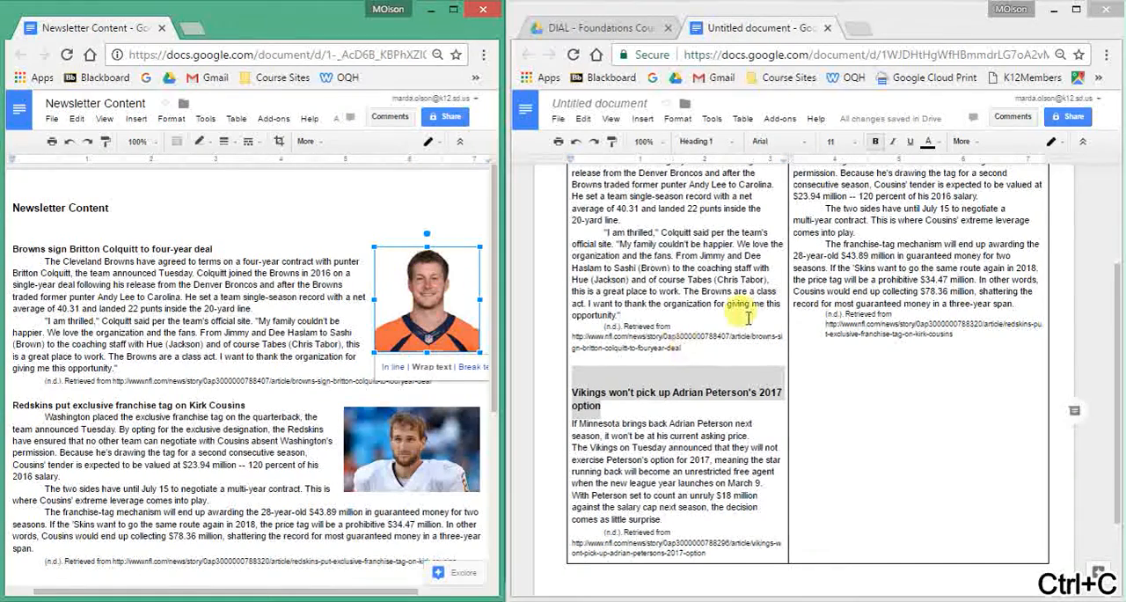
{"action": "left_click", "coordinate": [700, 350]}
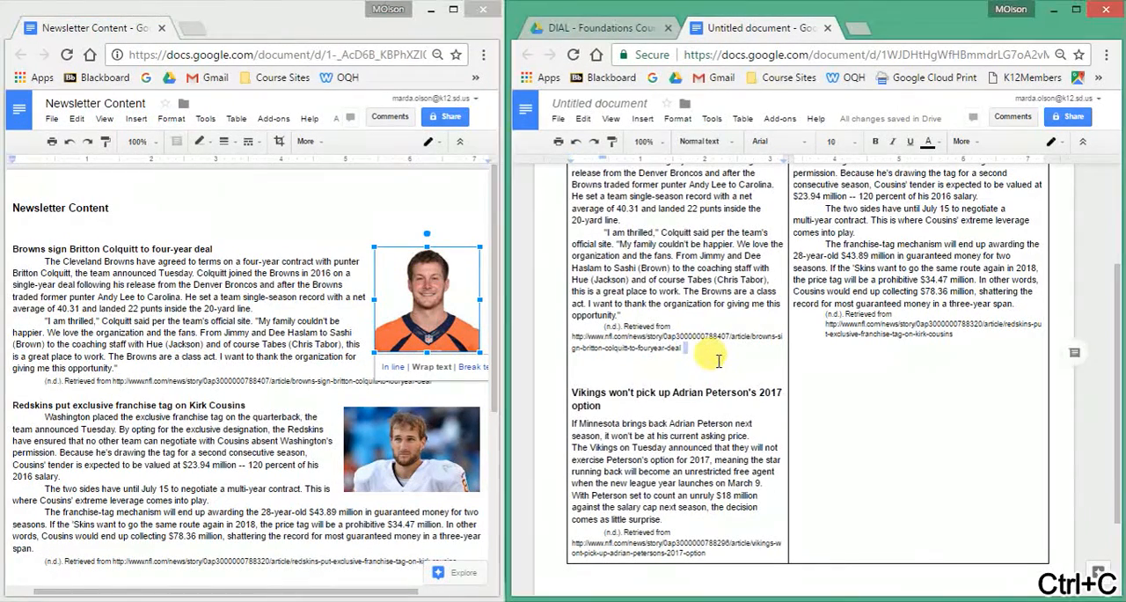
{"action": "key", "text": "Return"}
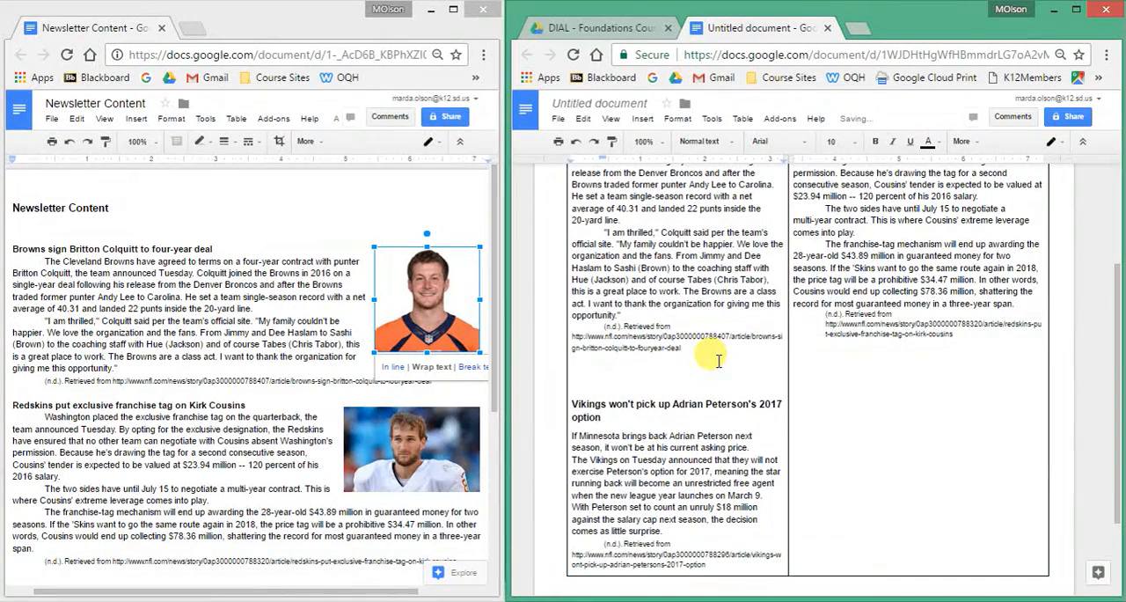
{"action": "key", "text": "ctrl+v"}
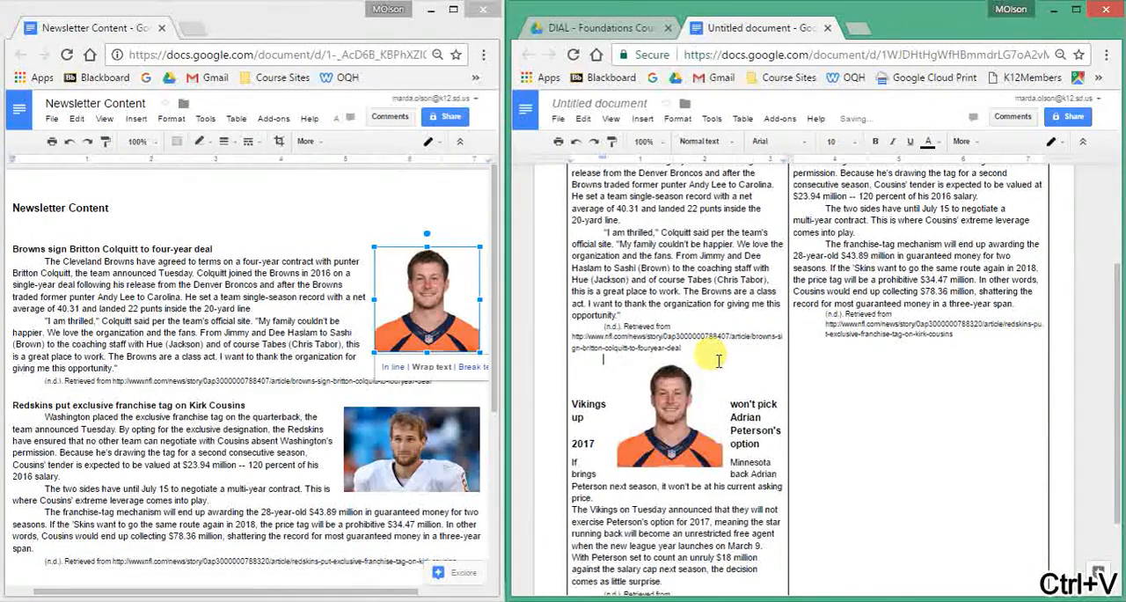
Move the pasted player photo up beside the Browns article's first paragraph, against the column divider just under the heading.
{"action": "left_click", "coordinate": [670, 396]}
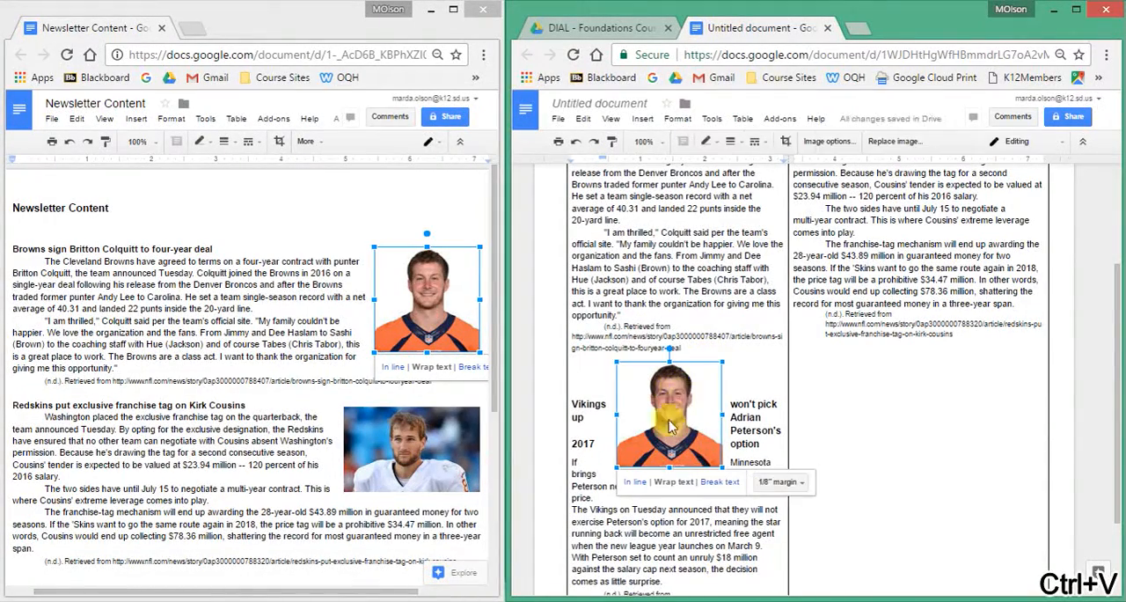
{"action": "left_click_drag", "start_coordinate": [673, 406], "coordinate": [750, 231]}
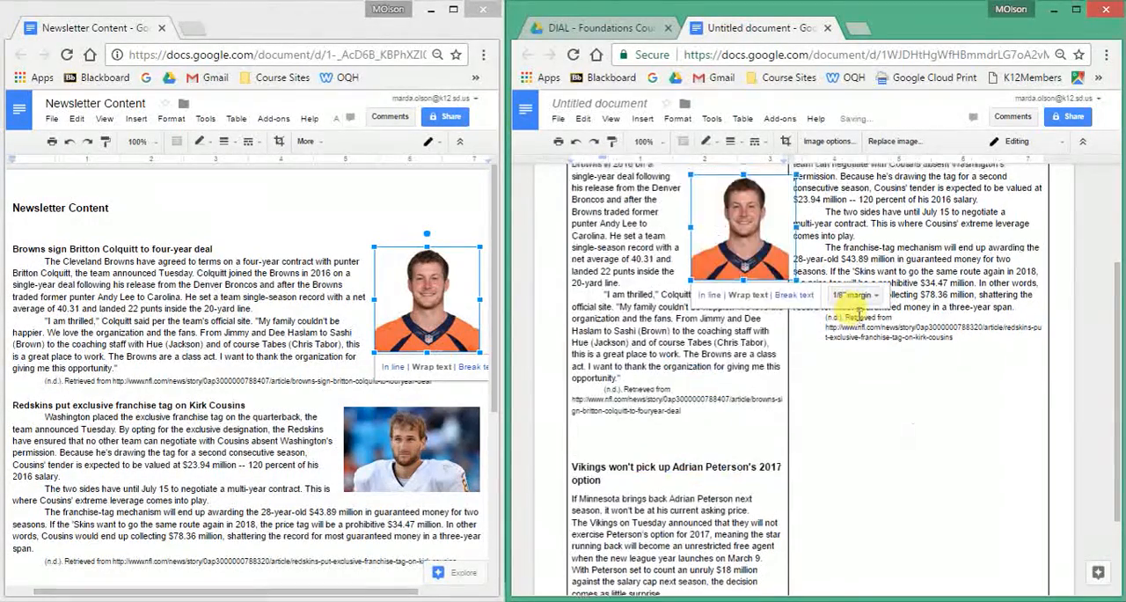
{"action": "scroll", "coordinate": [858, 304], "scroll_direction": "up", "scroll_amount": 2}
{"action": "mouse_move", "coordinate": [739, 367]}
{"action": "left_mouse_down"}
{"action": "mouse_move", "coordinate": [730, 327]}
{"action": "mouse_move", "coordinate": [739, 352]}
{"action": "left_mouse_up"}
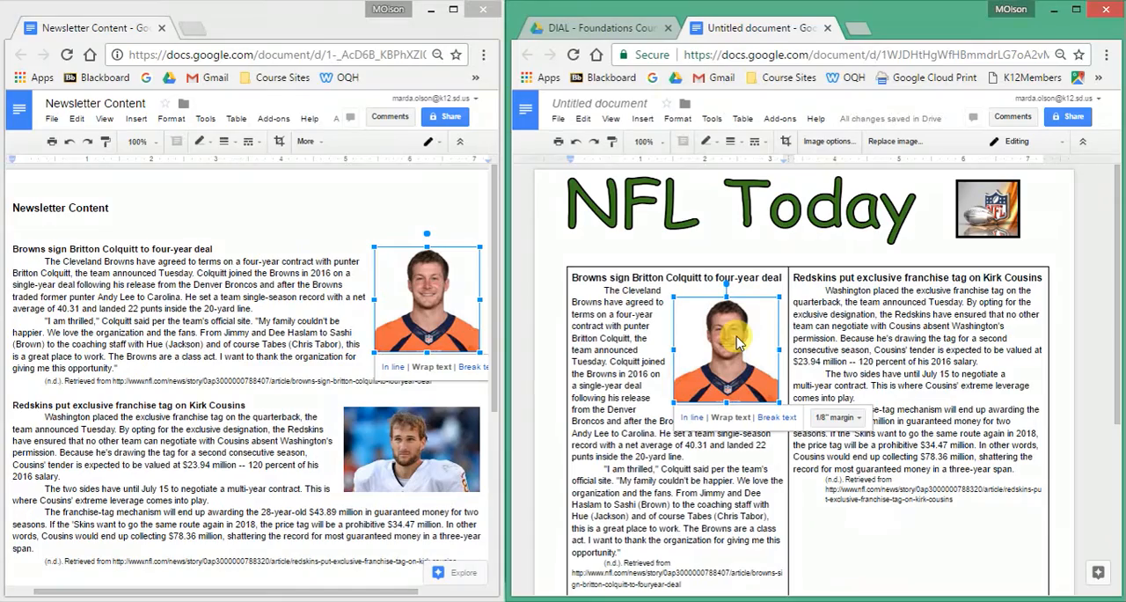
{"action": "left_click_drag", "start_coordinate": [738, 341], "coordinate": [739, 340]}
{"action": "right_click", "coordinate": [739, 340]}
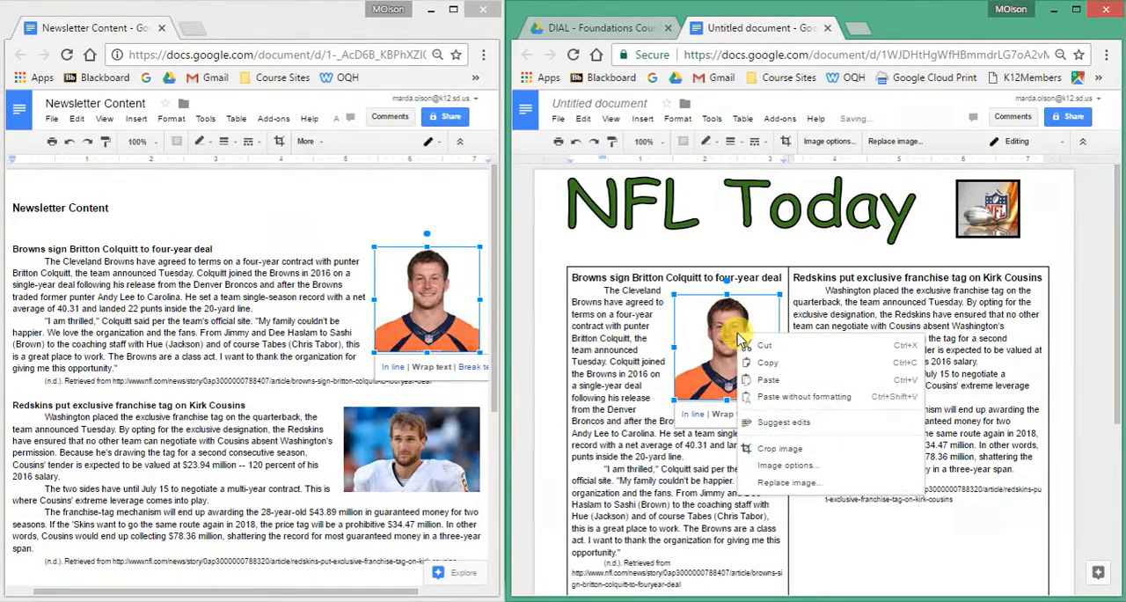
{"action": "left_click", "coordinate": [732, 339]}
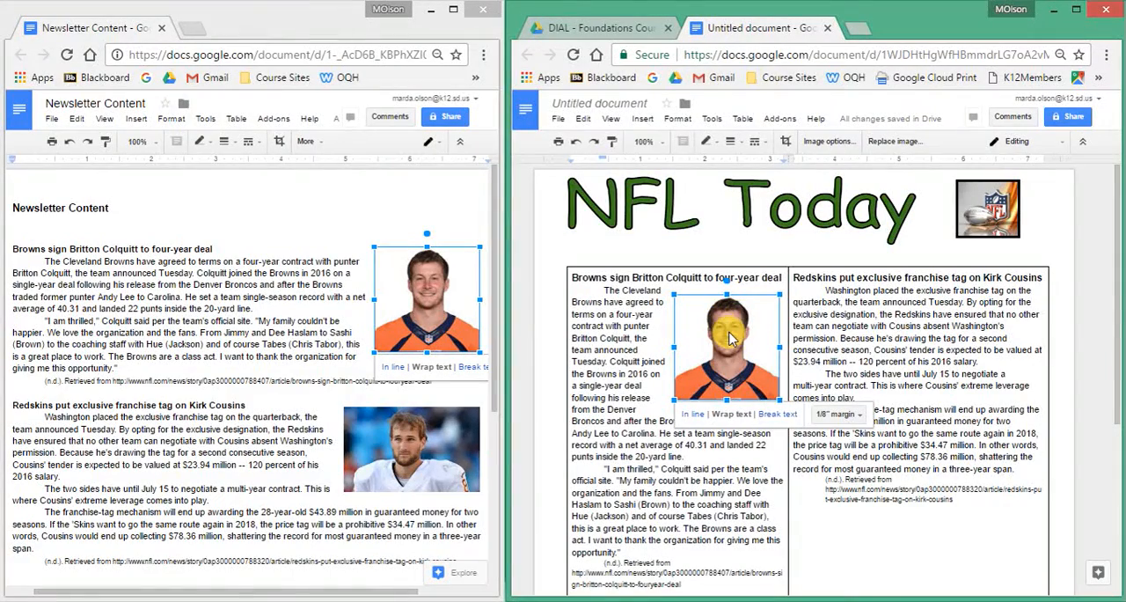
Give the Browns player photo a 2pt border.
{"action": "left_click", "coordinate": [732, 142]}
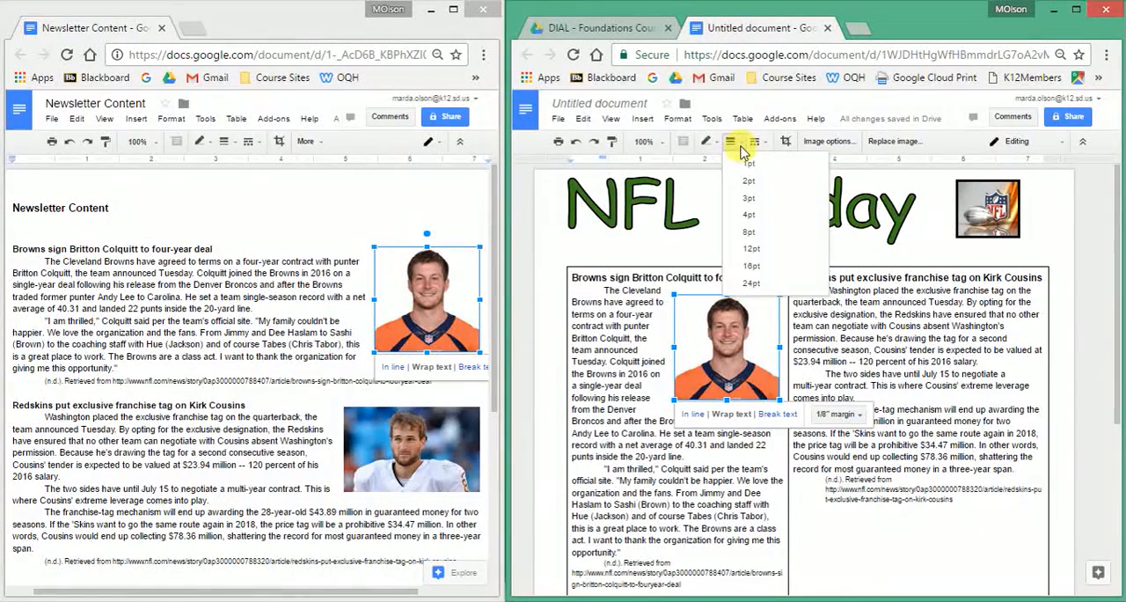
{"action": "left_click", "coordinate": [746, 188]}
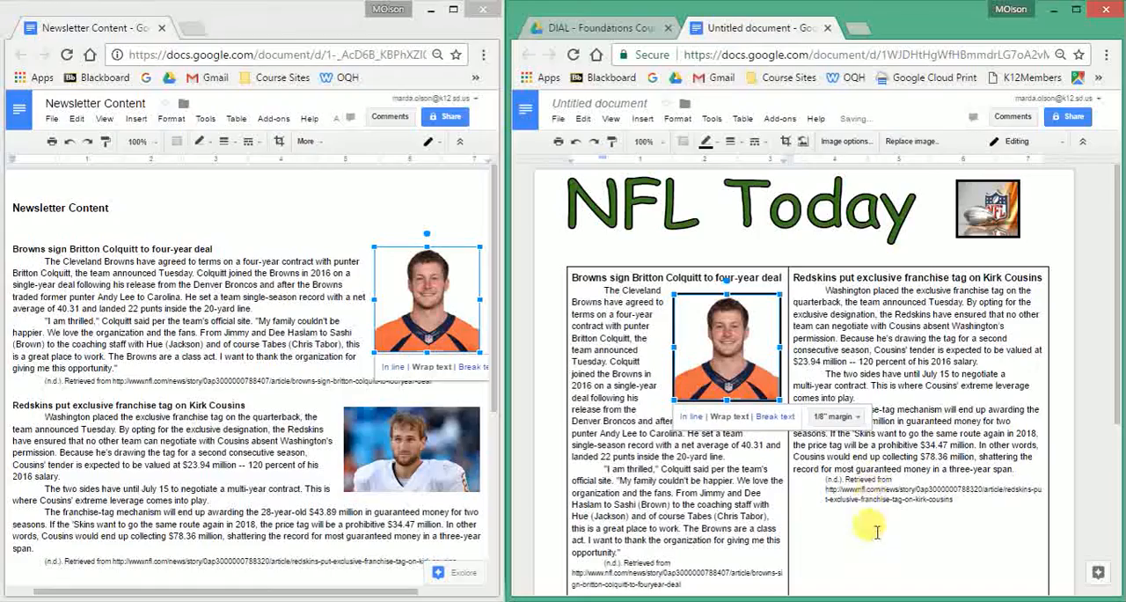
{"action": "left_click", "coordinate": [883, 545]}
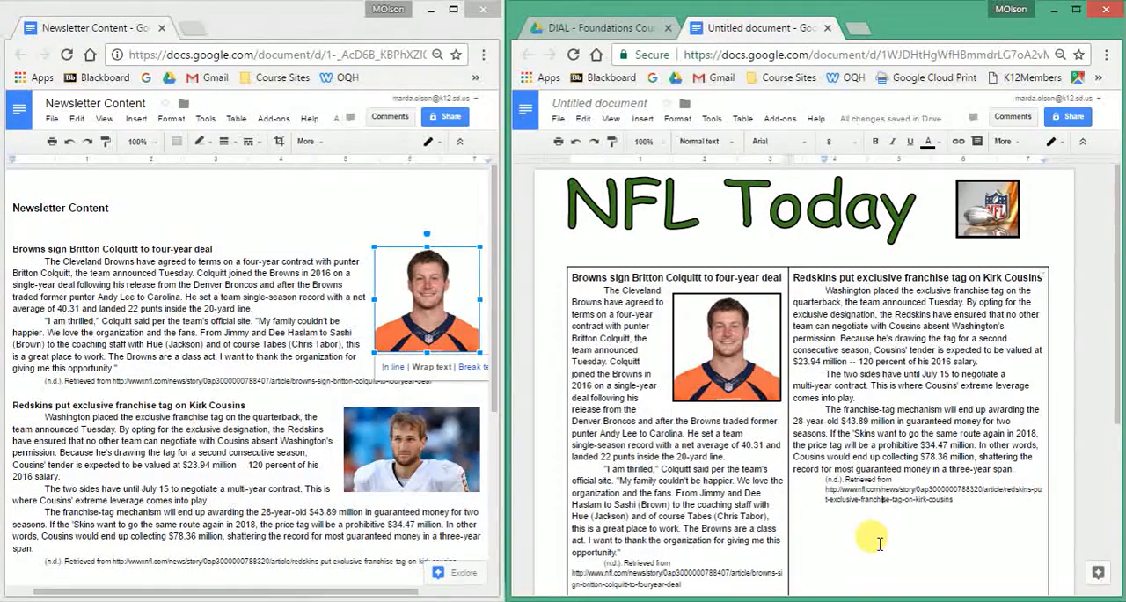
Copy the Redskins quarterback photo from the Newsletter Content document onto a new line below the Redskins article's citation.
{"action": "left_click", "coordinate": [425, 468]}
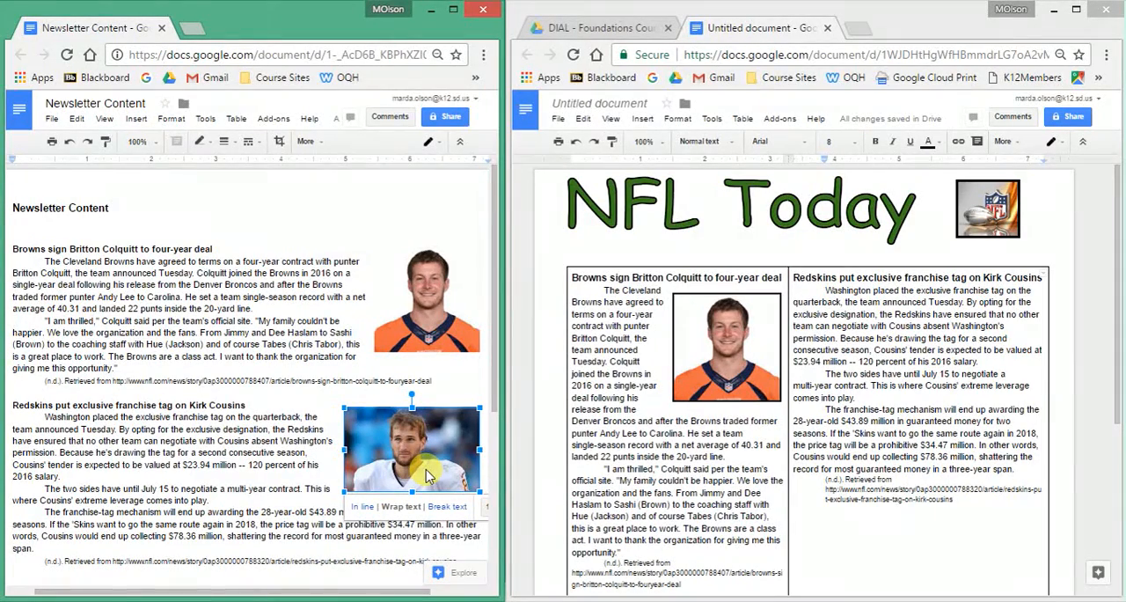
{"action": "key", "text": "ctrl+c"}
{"action": "left_click", "coordinate": [894, 519]}
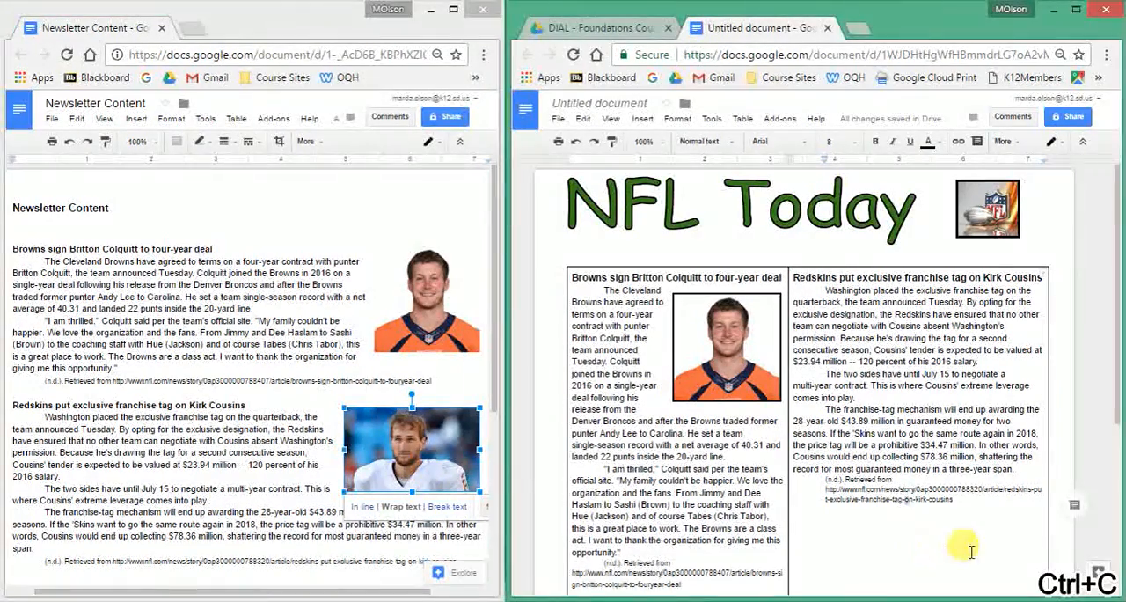
{"action": "key", "text": "Return"}
{"action": "key", "text": "ctrl+v"}
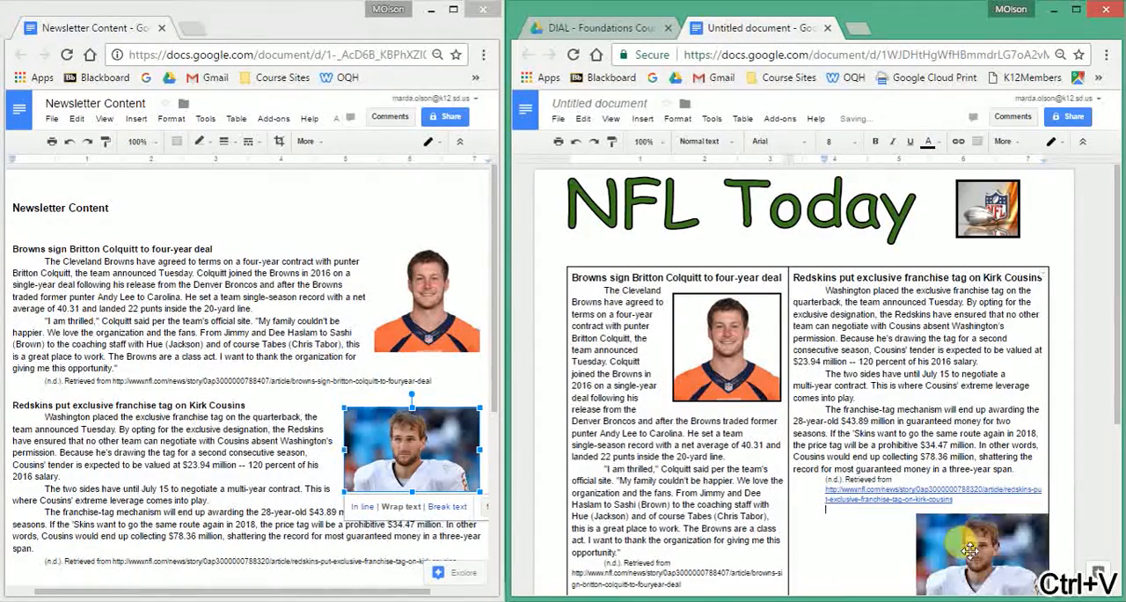
Move the quarterback photo to the right of the Redskins article's first paragraph, just under the heading, and give it a 2pt border.
{"action": "left_click", "coordinate": [967, 539]}
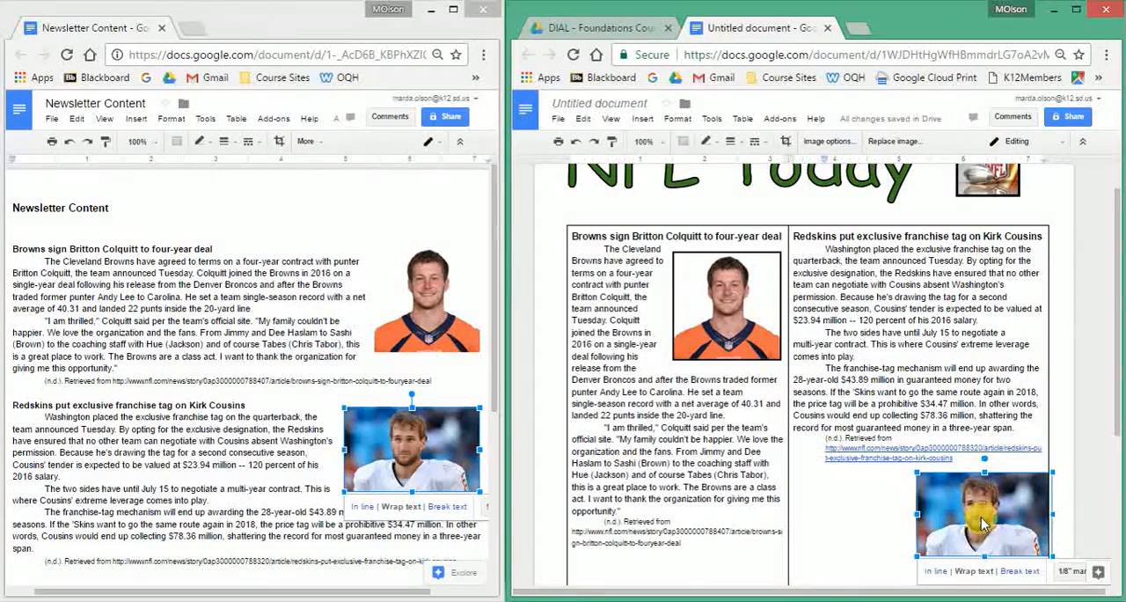
{"action": "left_click_drag", "start_coordinate": [984, 525], "coordinate": [963, 290]}
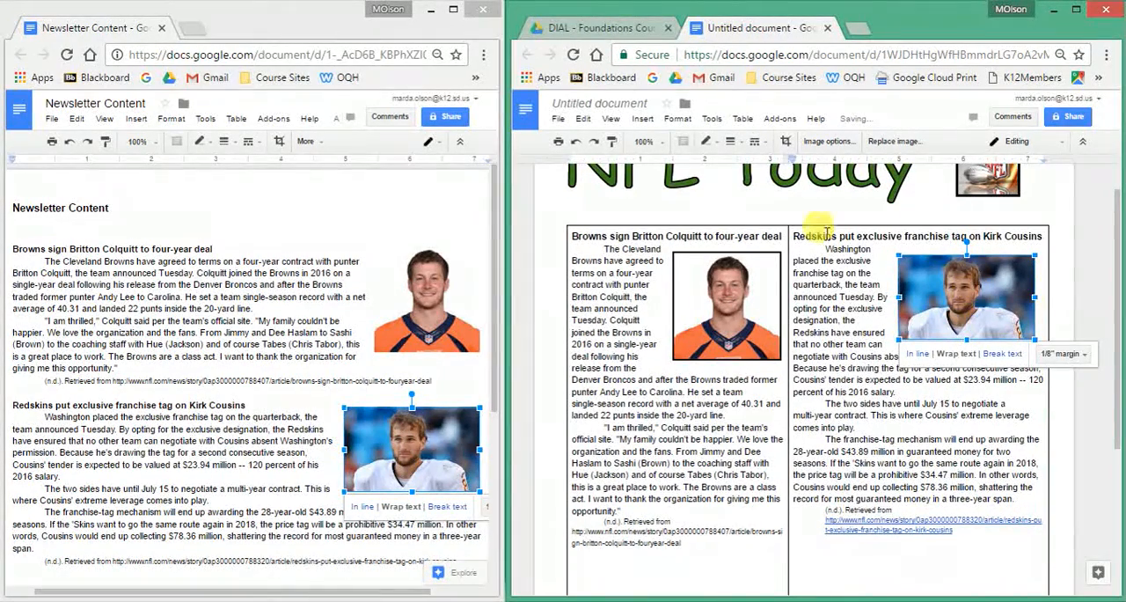
{"action": "left_click", "coordinate": [733, 143]}
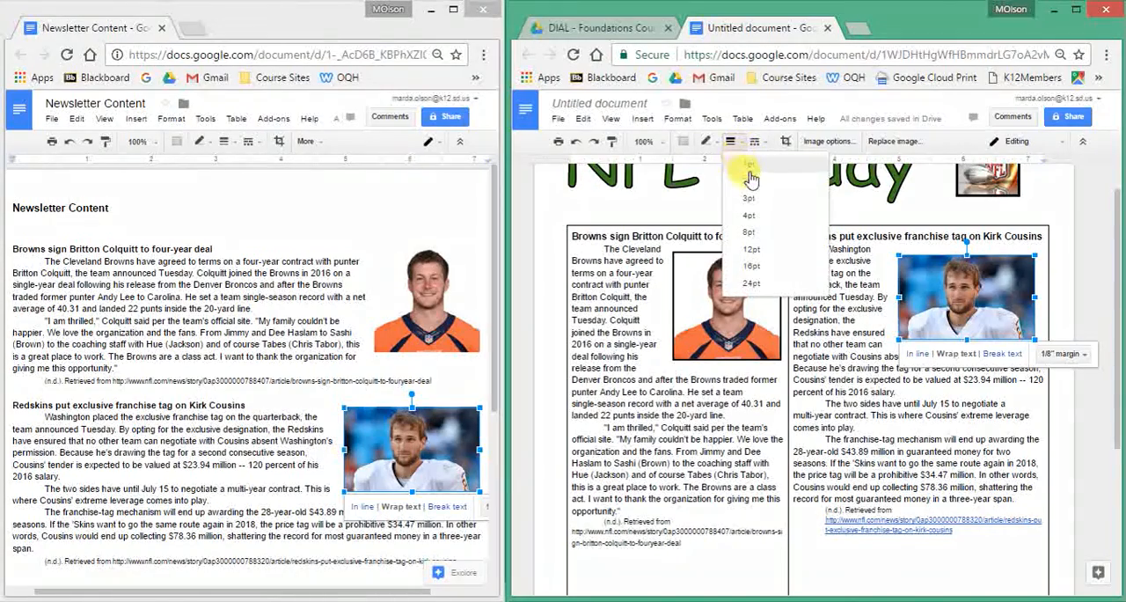
{"action": "left_click", "coordinate": [749, 181]}
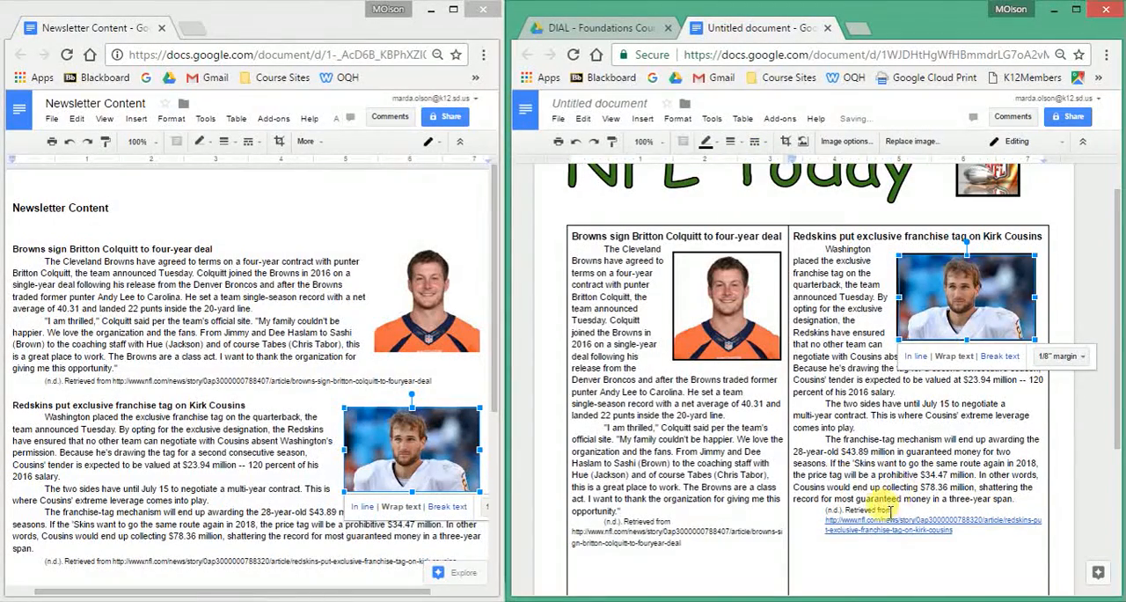
{"action": "left_click_drag", "start_coordinate": [969, 279], "coordinate": [971, 275]}
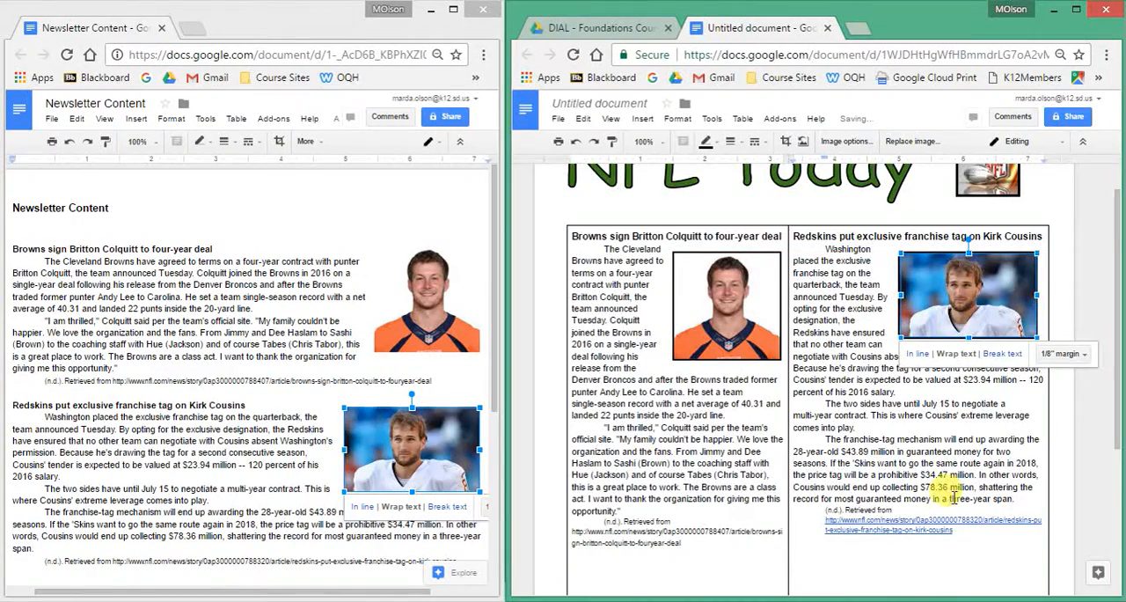
Delete the extra blank line between the Browns citation and the Vikings heading.
{"action": "scroll", "coordinate": [953, 497], "scroll_direction": "down", "scroll_amount": 3}
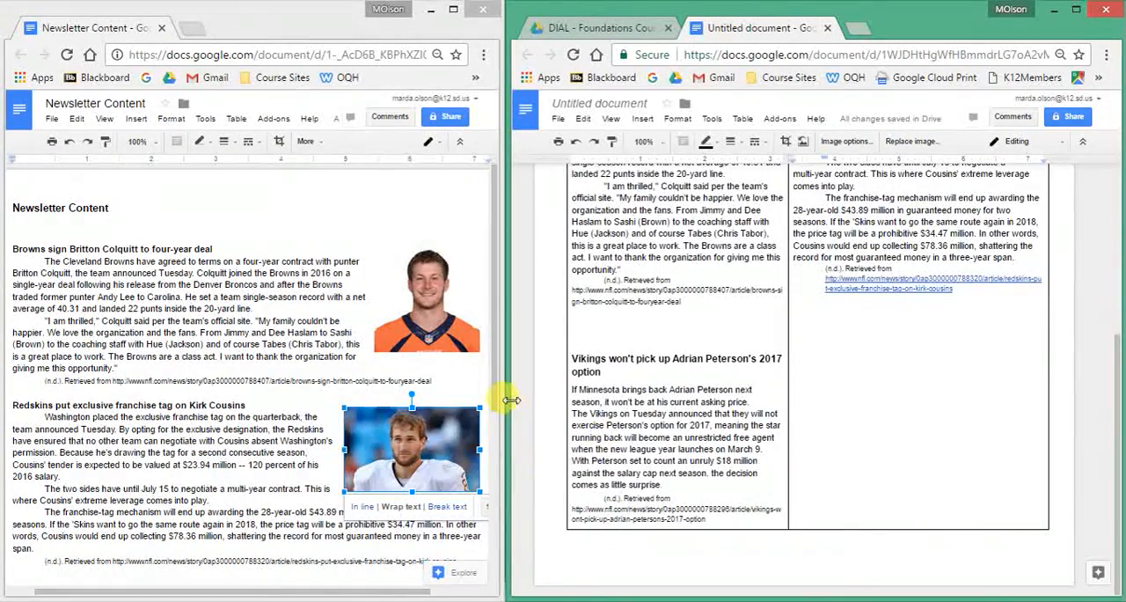
{"action": "left_click_drag", "start_coordinate": [493, 401], "coordinate": [495, 515]}
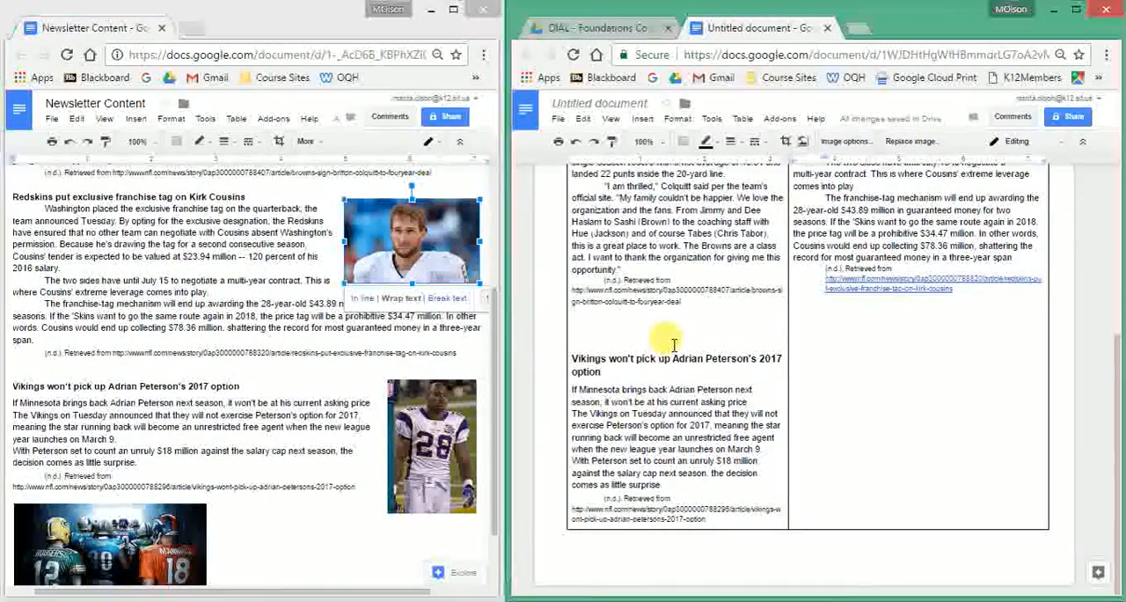
{"action": "left_click", "coordinate": [629, 332]}
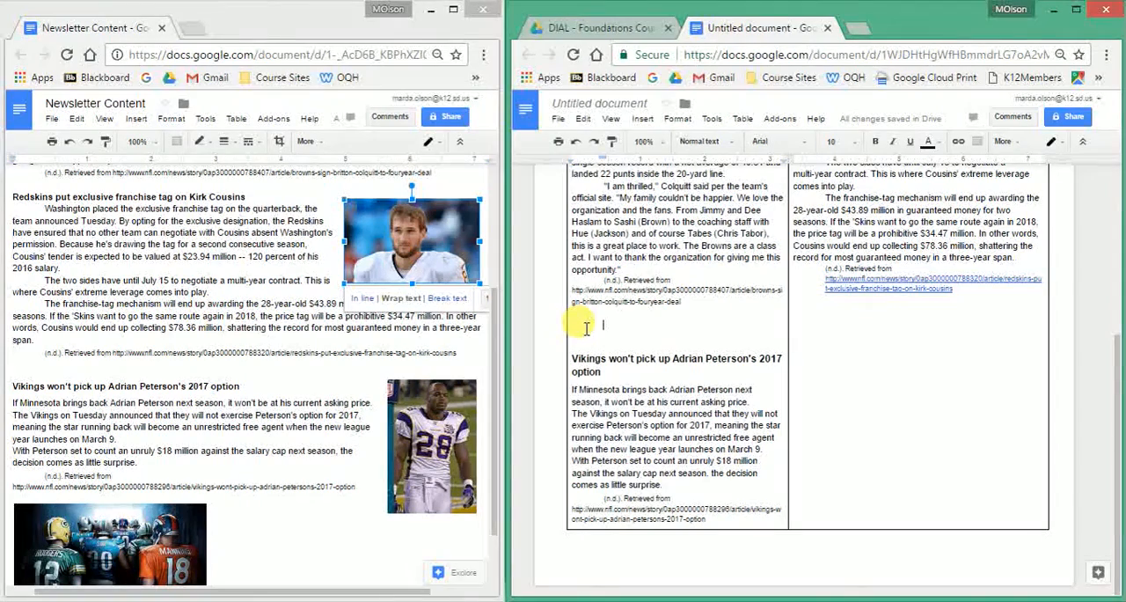
{"action": "key", "text": "Delete"}
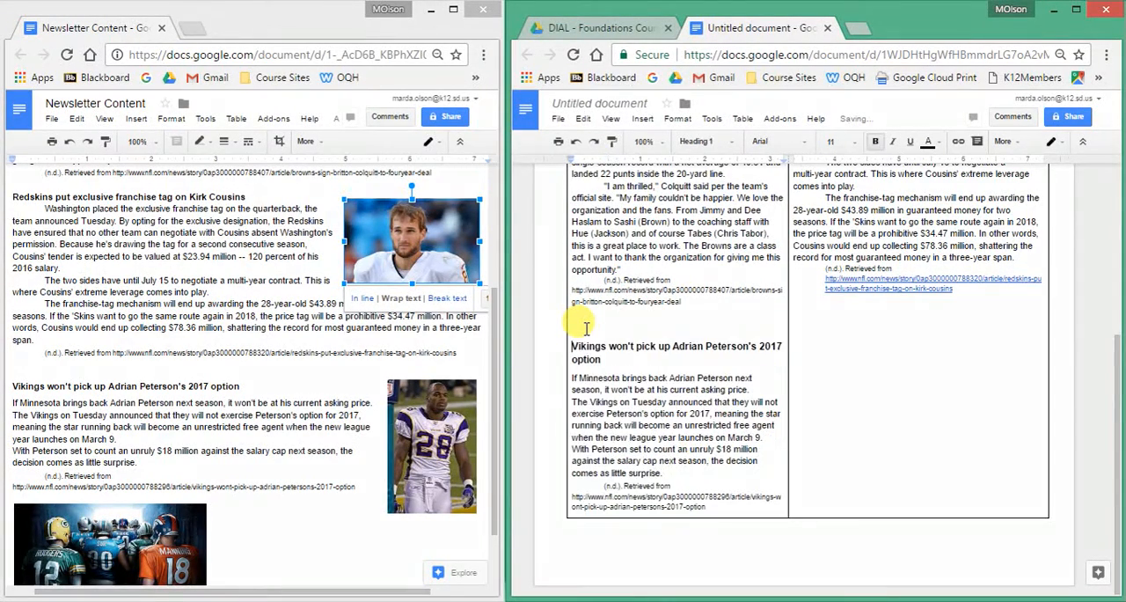
{"action": "key", "text": "BackSpace"}
{"action": "key", "text": "BackSpace"}
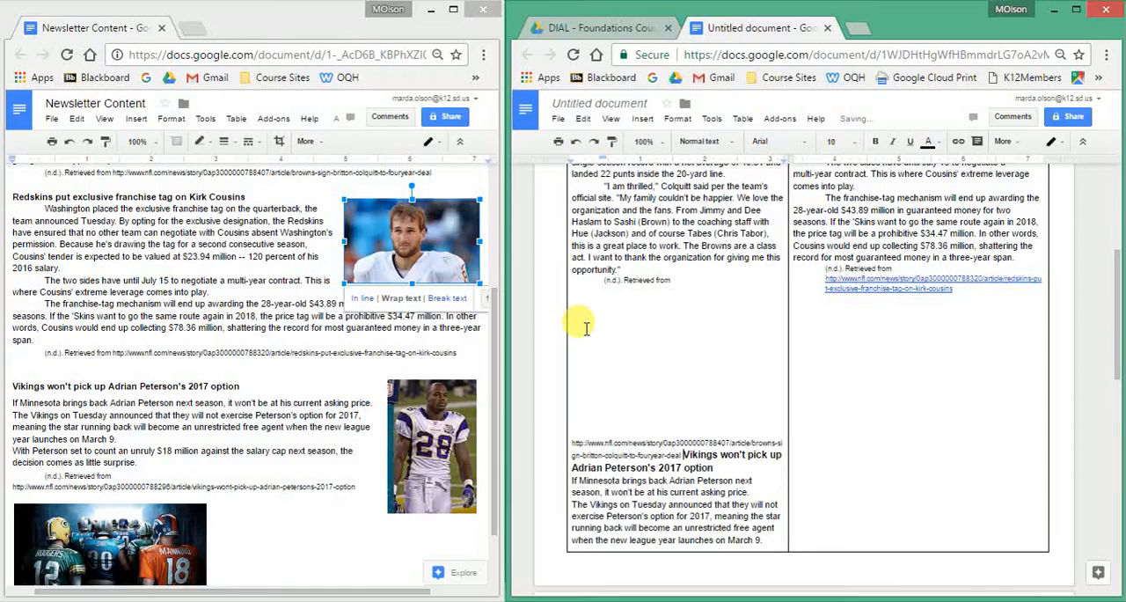
{"action": "left_click", "coordinate": [576, 144]}
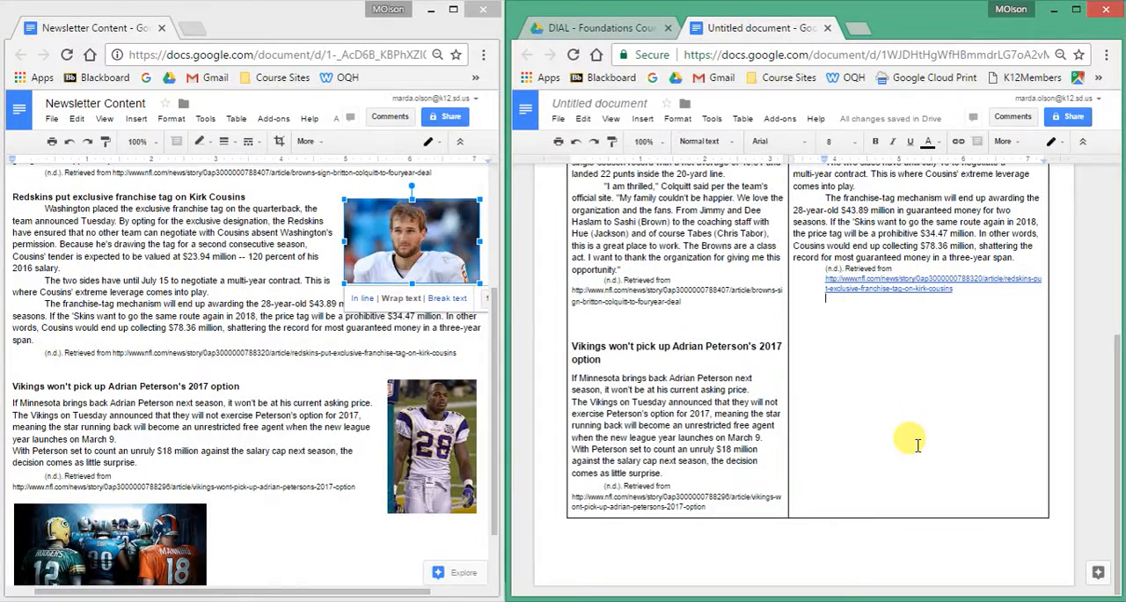
Copy the Vikings player photo from the Newsletter Content document onto the blank line below the Redskins article's citation.
{"action": "left_click", "coordinate": [417, 434]}
{"action": "key", "text": "ctrl+c"}
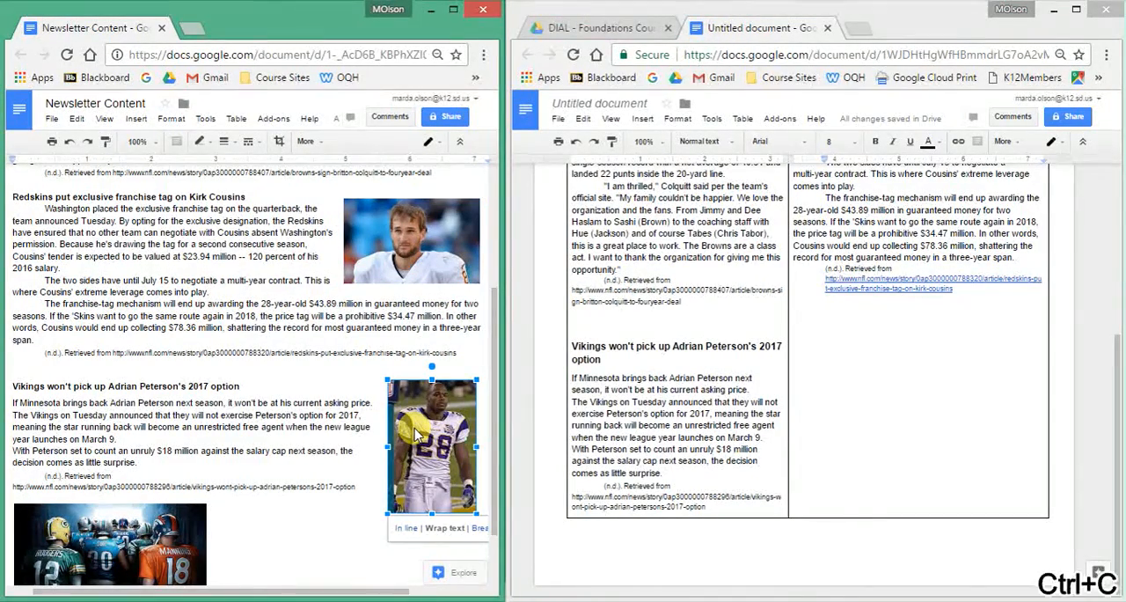
{"action": "key", "text": "ctrl+v"}
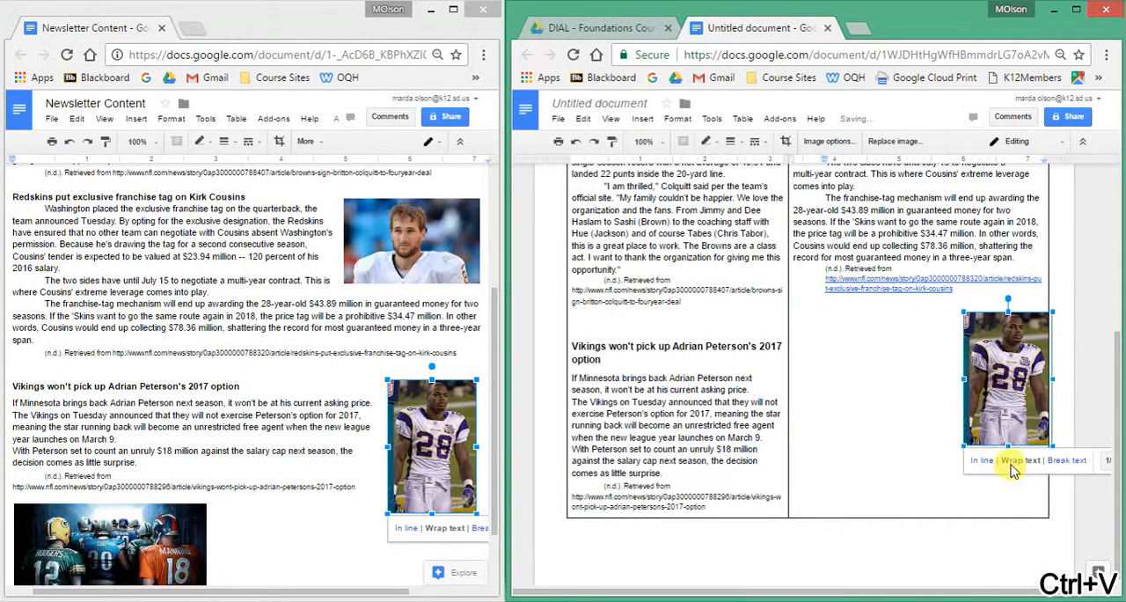
Move the Vikings player photo to the right of the Vikings article's text, shrink it slightly and place it just under the heading.
{"action": "left_click_drag", "start_coordinate": [980, 374], "coordinate": [717, 418]}
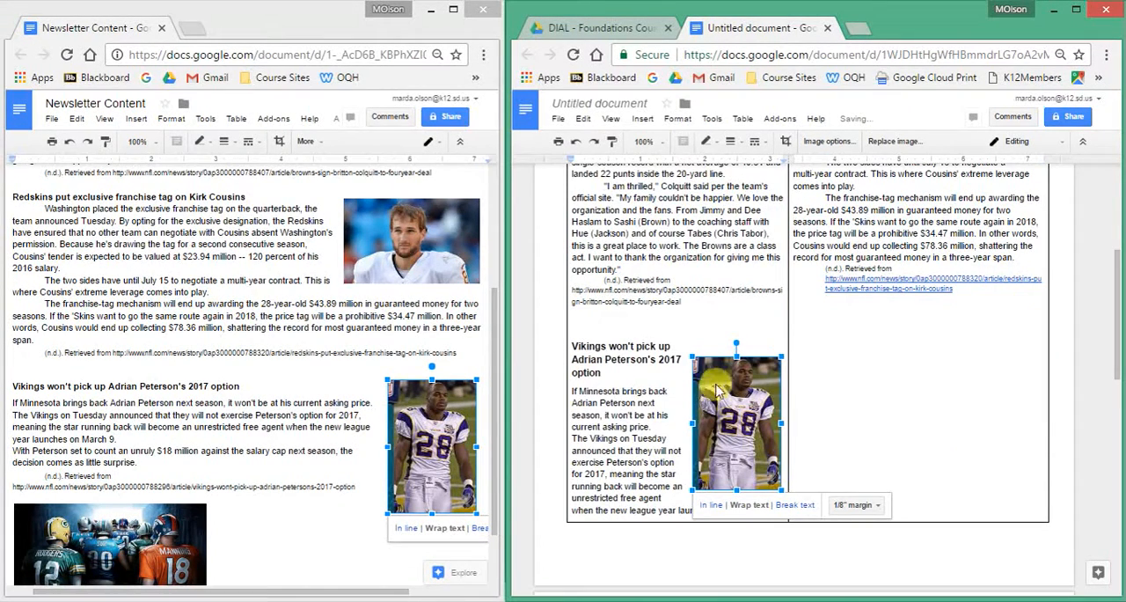
{"action": "left_click_drag", "start_coordinate": [691, 355], "coordinate": [709, 380]}
{"action": "left_click_drag", "start_coordinate": [763, 423], "coordinate": [751, 398]}
Delete an extra blank line directly above the Vikings article's heading.
{"action": "scroll", "coordinate": [871, 449], "scroll_direction": "down", "scroll_amount": 3}
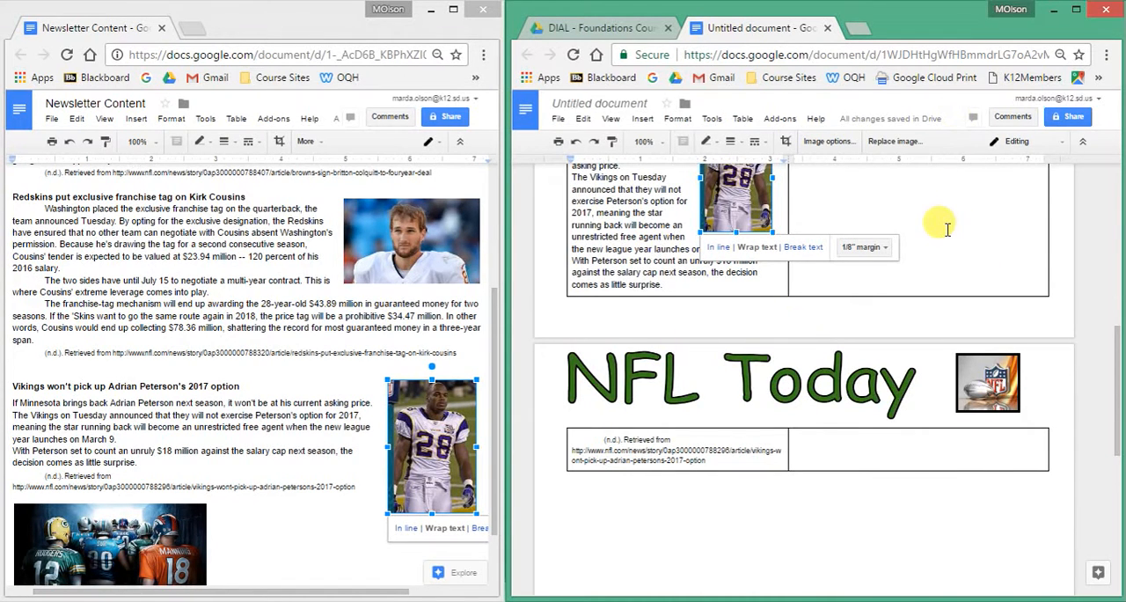
{"action": "scroll", "coordinate": [946, 227], "scroll_direction": "up", "scroll_amount": 2}
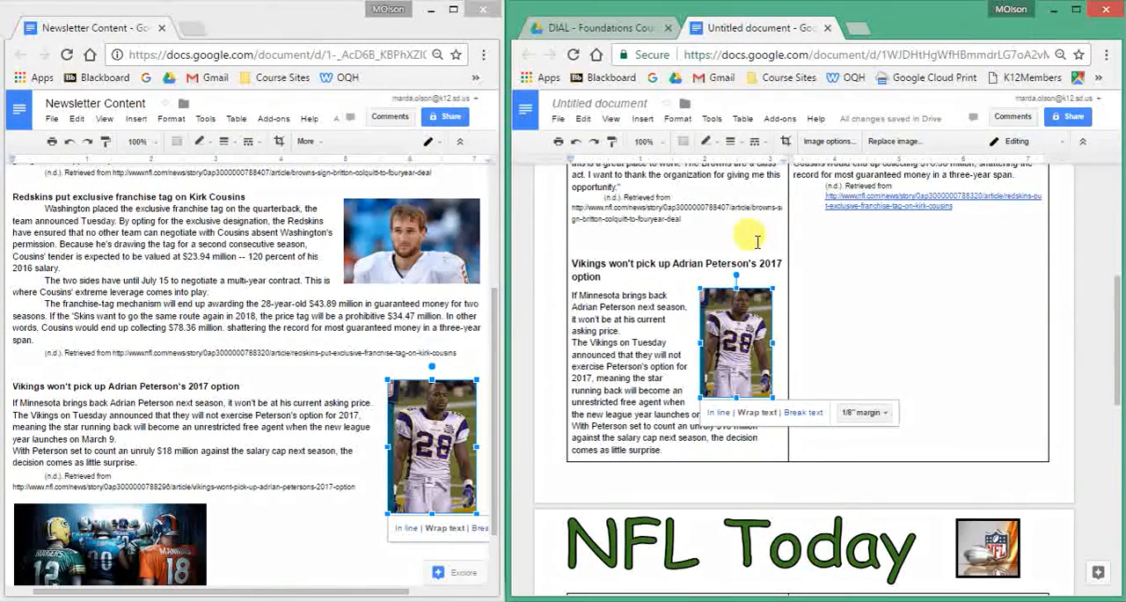
{"action": "left_click", "coordinate": [606, 260]}
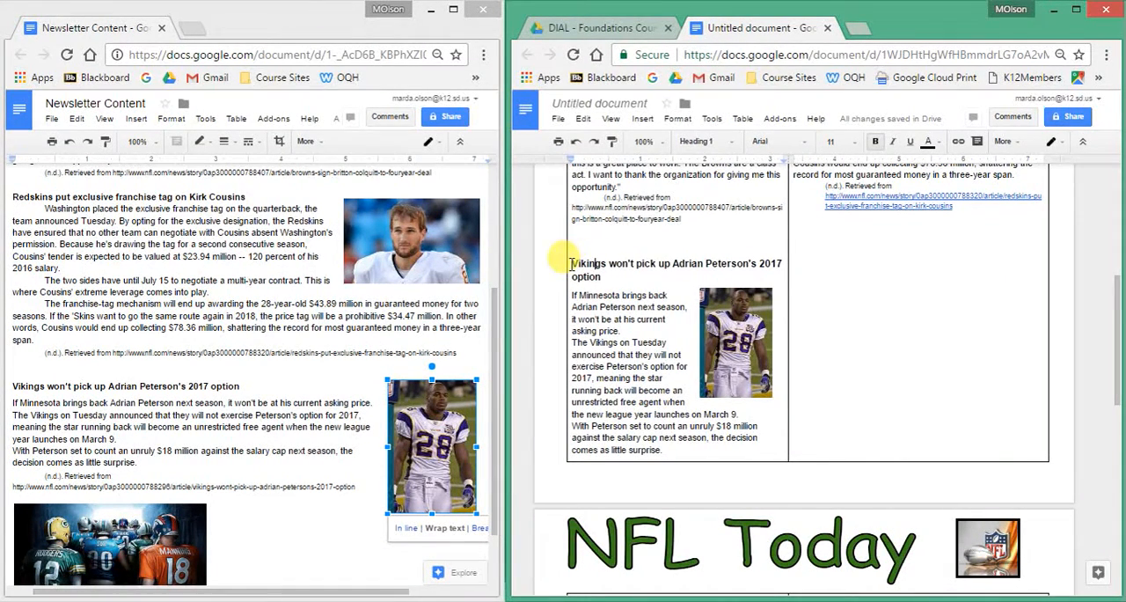
{"action": "key", "text": "BackSpace"}
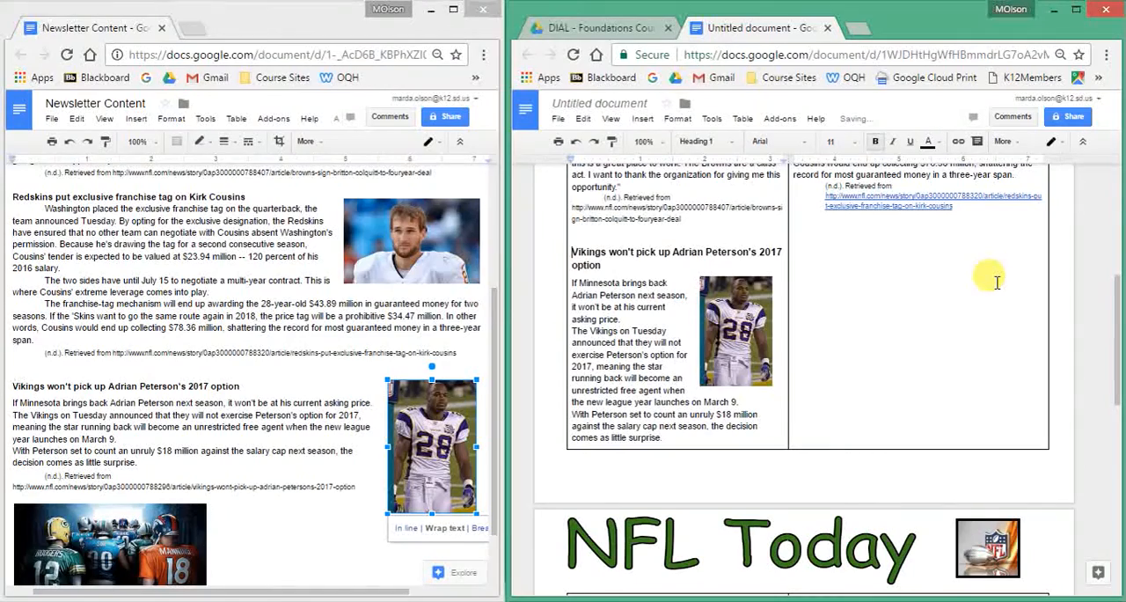
{"action": "key", "text": "BackSpace"}
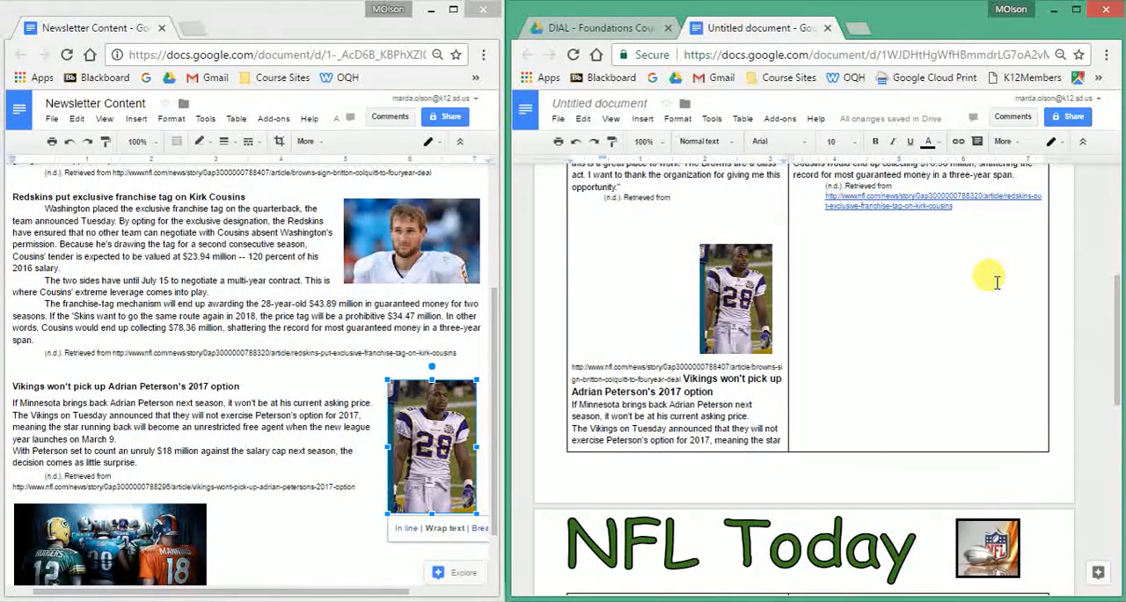
{"action": "key", "text": "Return"}
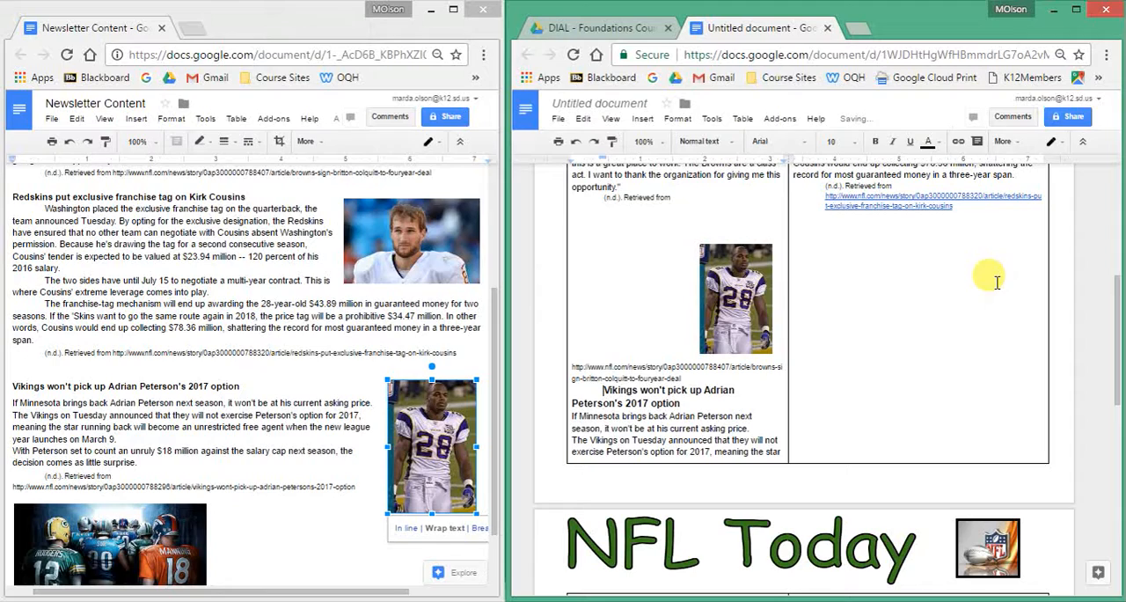
{"action": "left_click", "coordinate": [573, 142]}
{"action": "left_click", "coordinate": [574, 142]}
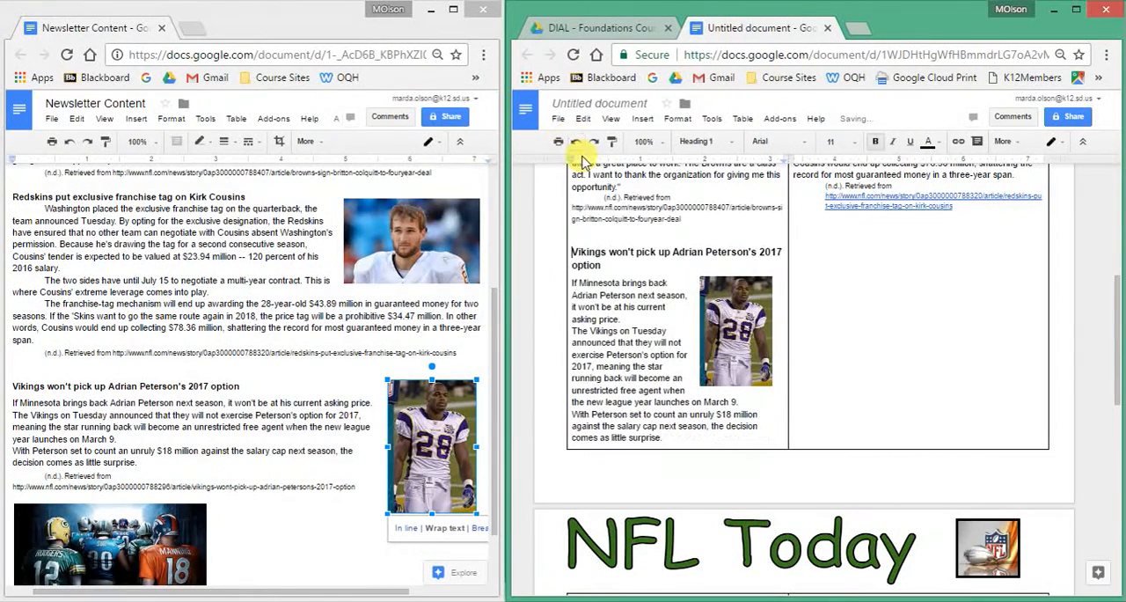
Reduce the height of the NFL Today word art slightly and shrink the NFL logo beside it in the header.
{"action": "scroll", "coordinate": [919, 357], "scroll_direction": "down", "scroll_amount": 4}
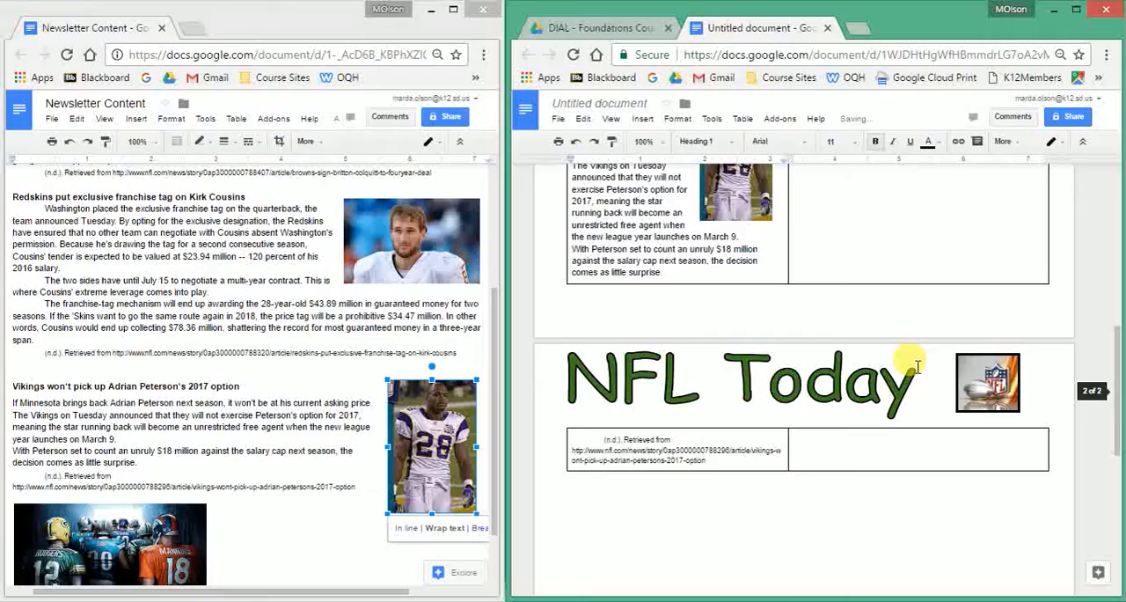
{"action": "scroll", "coordinate": [917, 367], "scroll_direction": "up", "scroll_amount": 5}
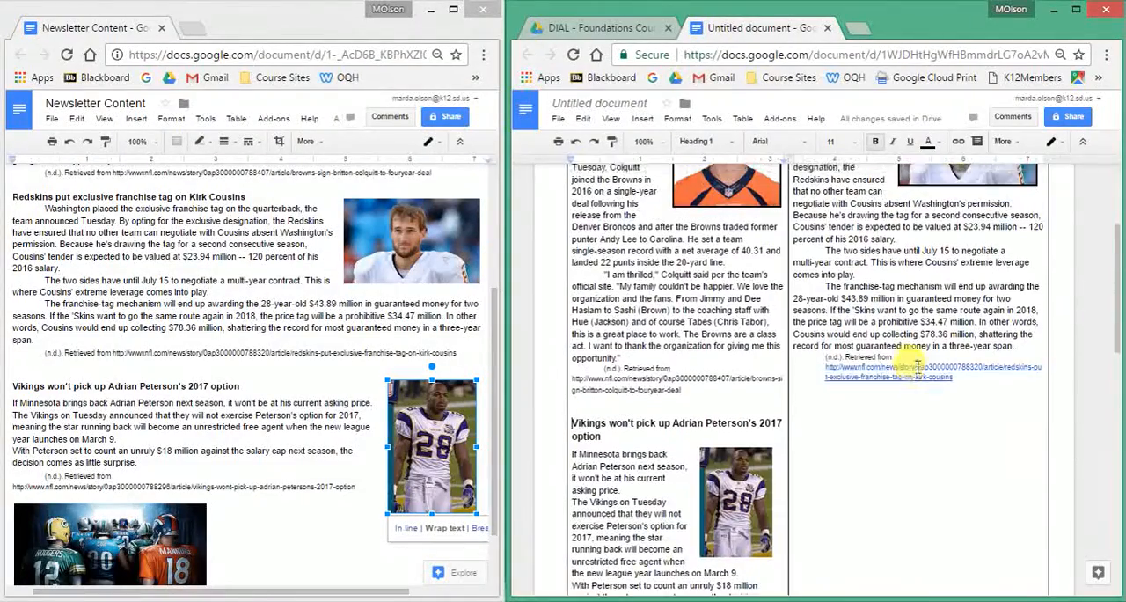
{"action": "scroll", "coordinate": [917, 367], "scroll_direction": "up", "scroll_amount": 3}
{"action": "scroll", "coordinate": [915, 362], "scroll_direction": "down", "scroll_amount": 6}
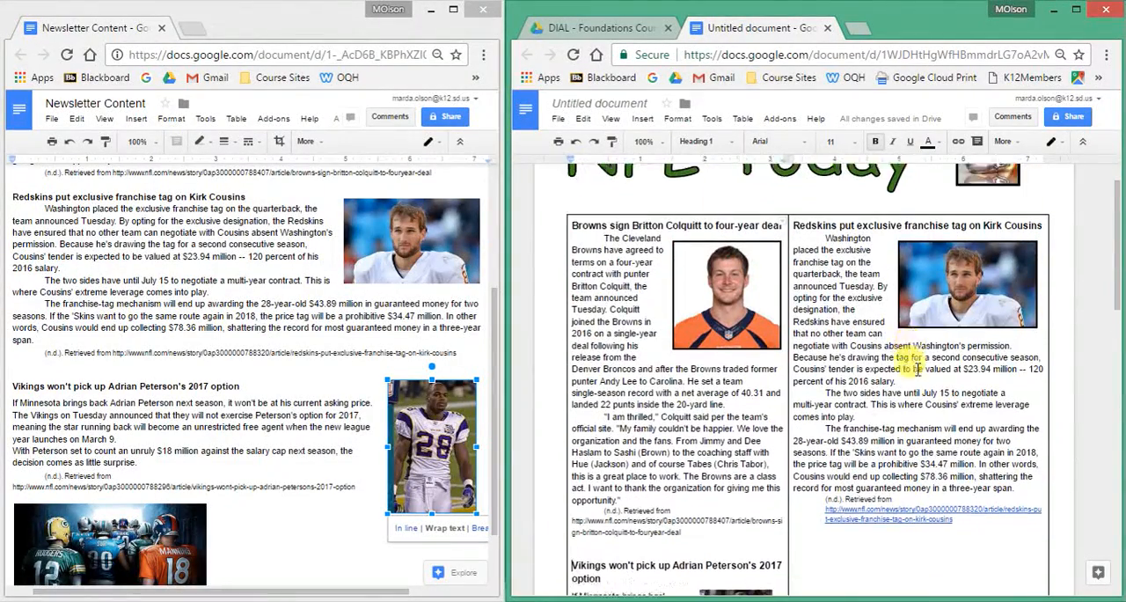
{"action": "scroll", "coordinate": [805, 481], "scroll_direction": "down", "scroll_amount": 5}
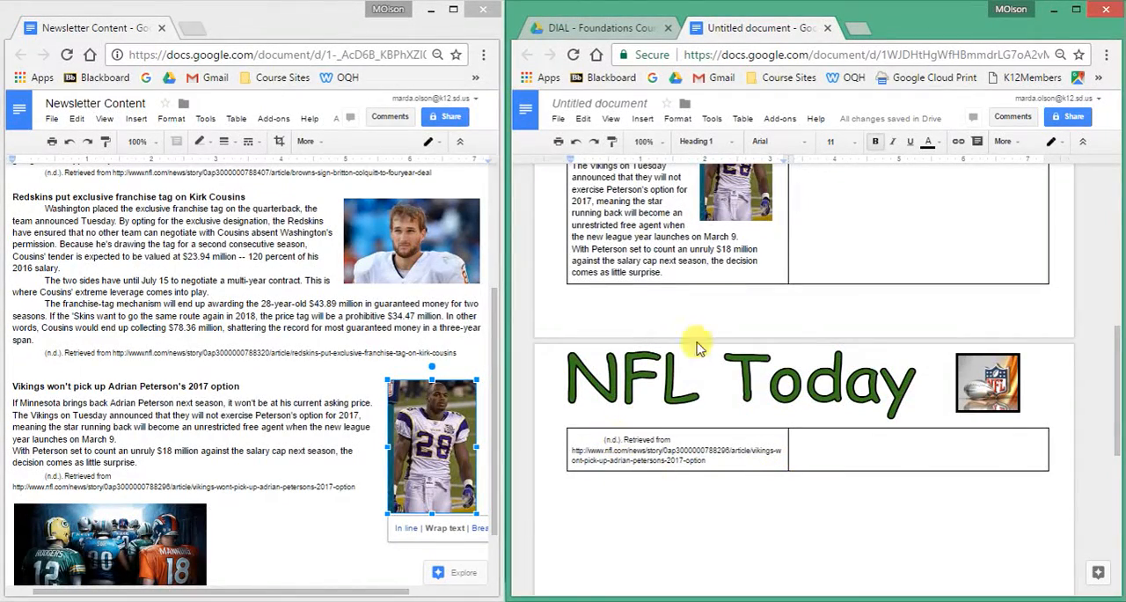
{"action": "scroll", "coordinate": [795, 284], "scroll_direction": "up", "scroll_amount": 4}
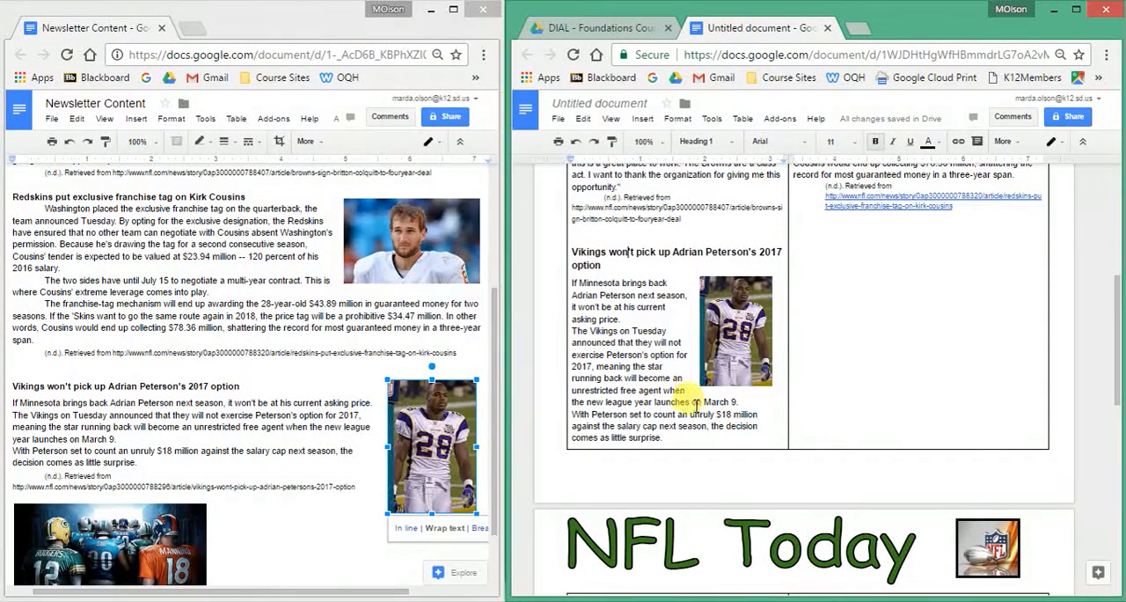
{"action": "scroll", "coordinate": [704, 378], "scroll_direction": "up", "scroll_amount": 3}
{"action": "scroll", "coordinate": [732, 352], "scroll_direction": "up", "scroll_amount": 2}
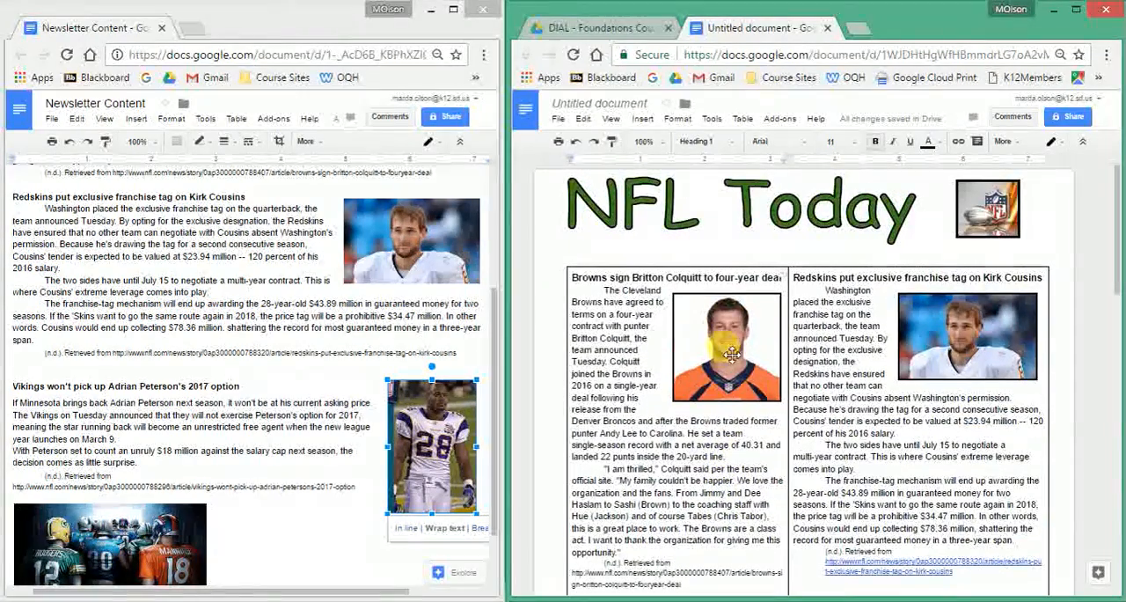
{"action": "left_click", "coordinate": [722, 230]}
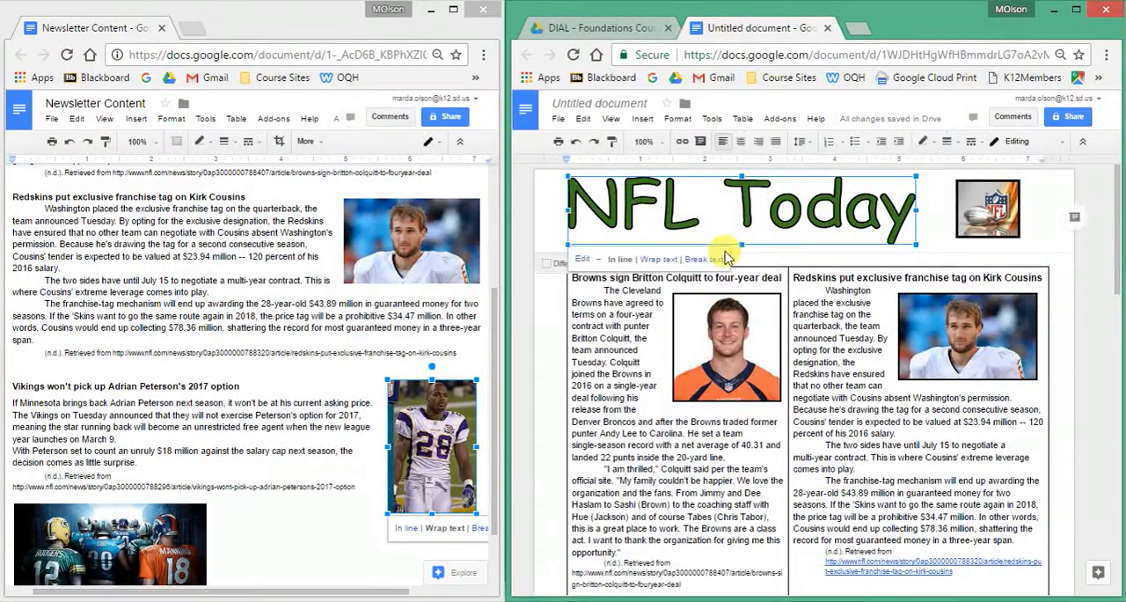
{"action": "left_click_drag", "start_coordinate": [745, 243], "coordinate": [744, 233]}
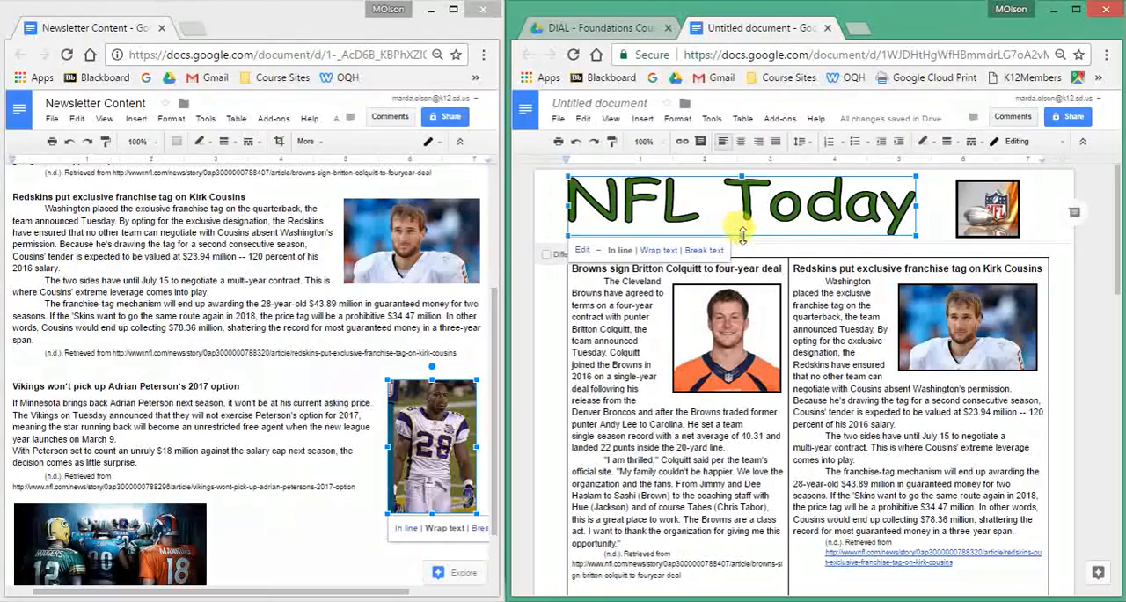
{"action": "left_click_drag", "start_coordinate": [988, 209], "coordinate": [964, 231]}
Try to remove the blank second page that follows the two-column table.
{"action": "scroll", "coordinate": [917, 331], "scroll_direction": "down", "scroll_amount": 5}
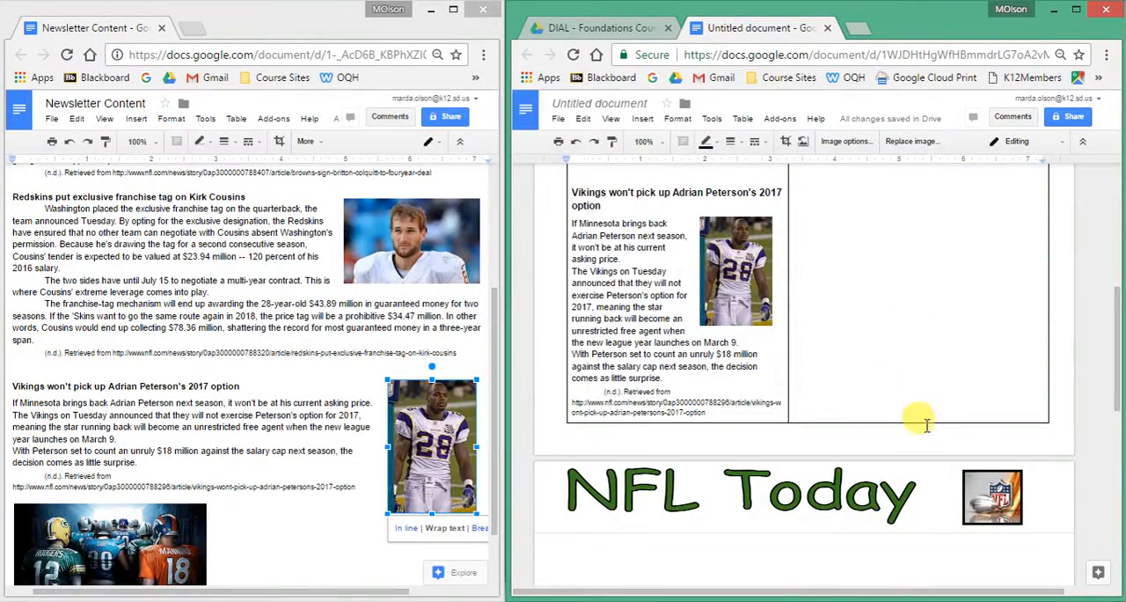
{"action": "left_click_drag", "start_coordinate": [930, 438], "coordinate": [920, 566]}
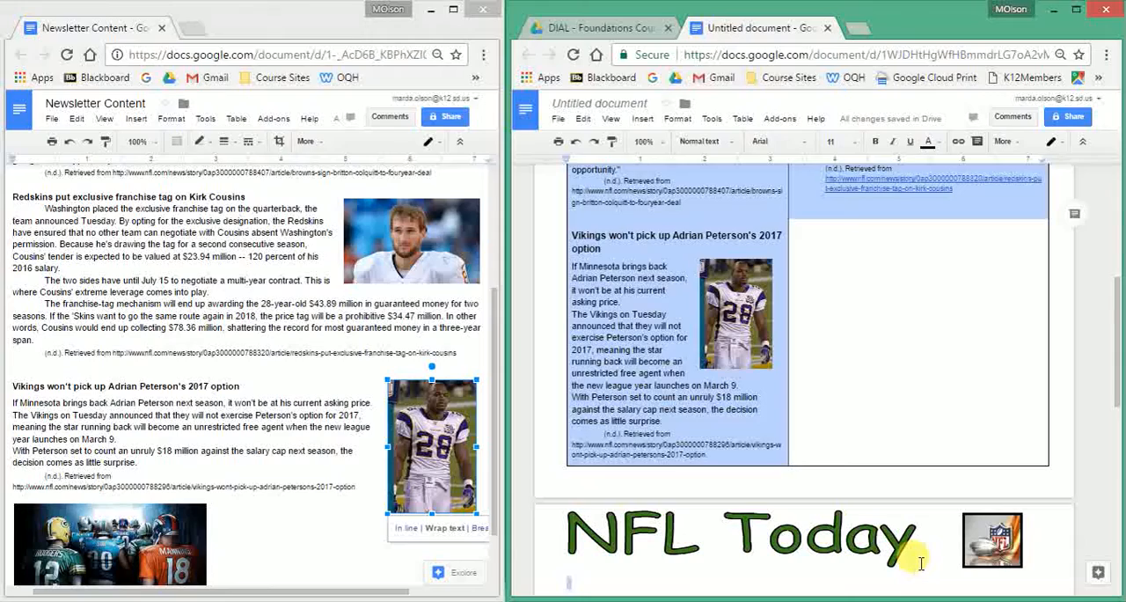
{"action": "left_click", "coordinate": [933, 459]}
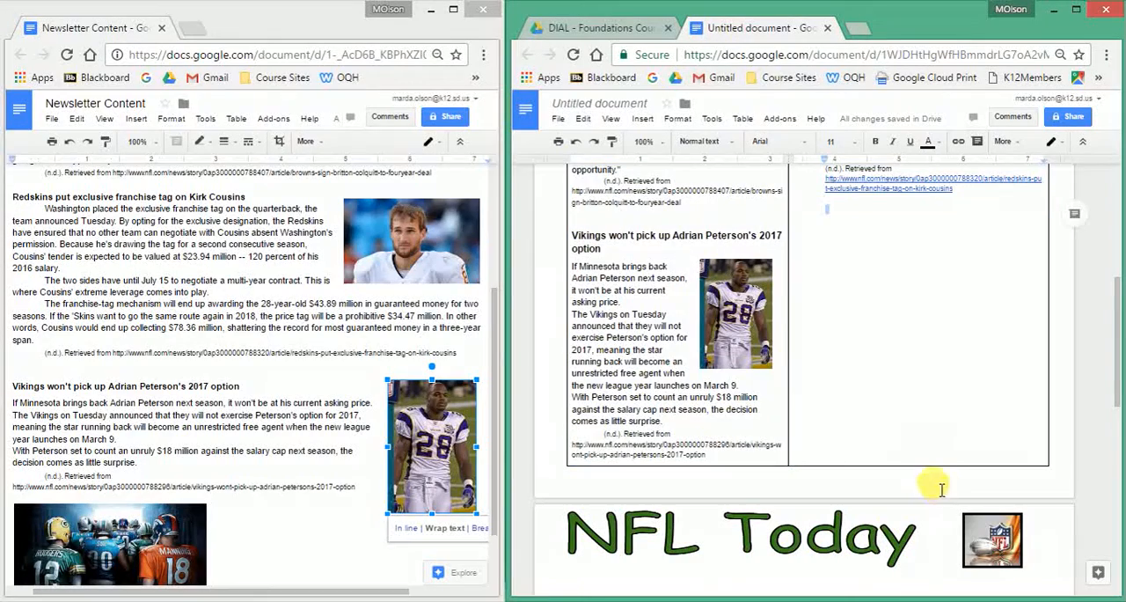
{"action": "key", "text": "Delete"}
{"action": "left_click", "coordinate": [951, 551]}
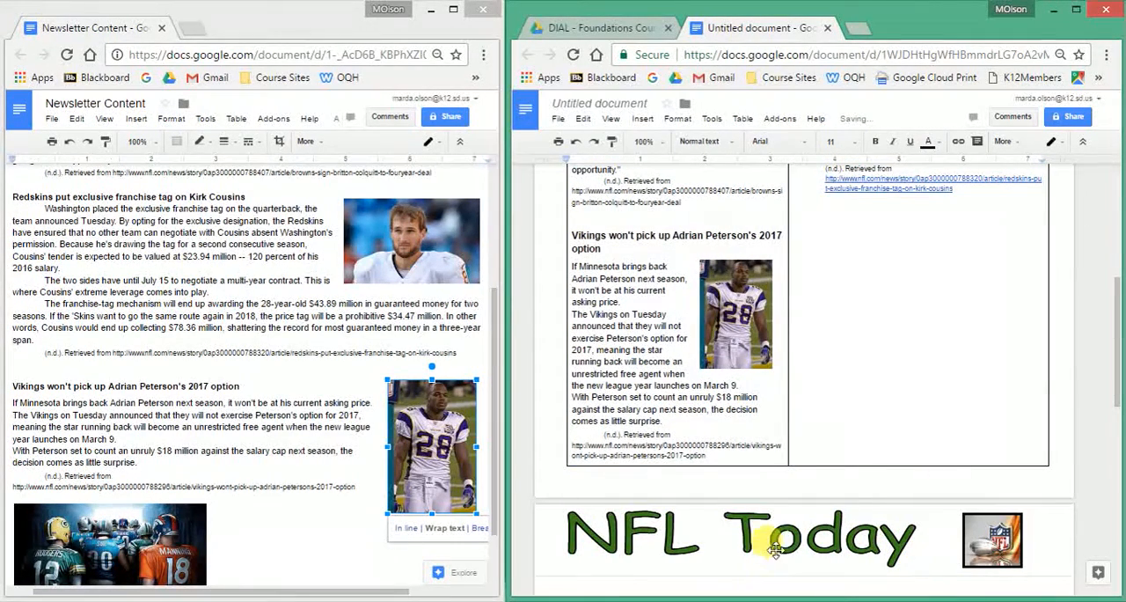
{"action": "left_click", "coordinate": [928, 339]}
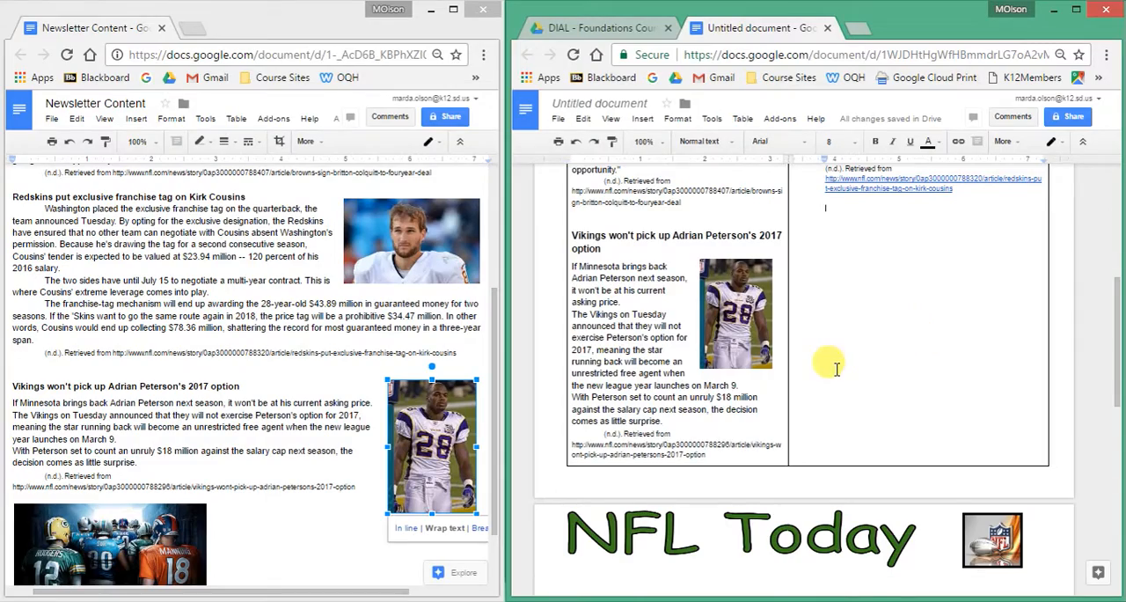
{"action": "scroll", "coordinate": [837, 367], "scroll_direction": "up", "scroll_amount": 4}
{"action": "scroll", "coordinate": [832, 365], "scroll_direction": "down", "scroll_amount": 4}
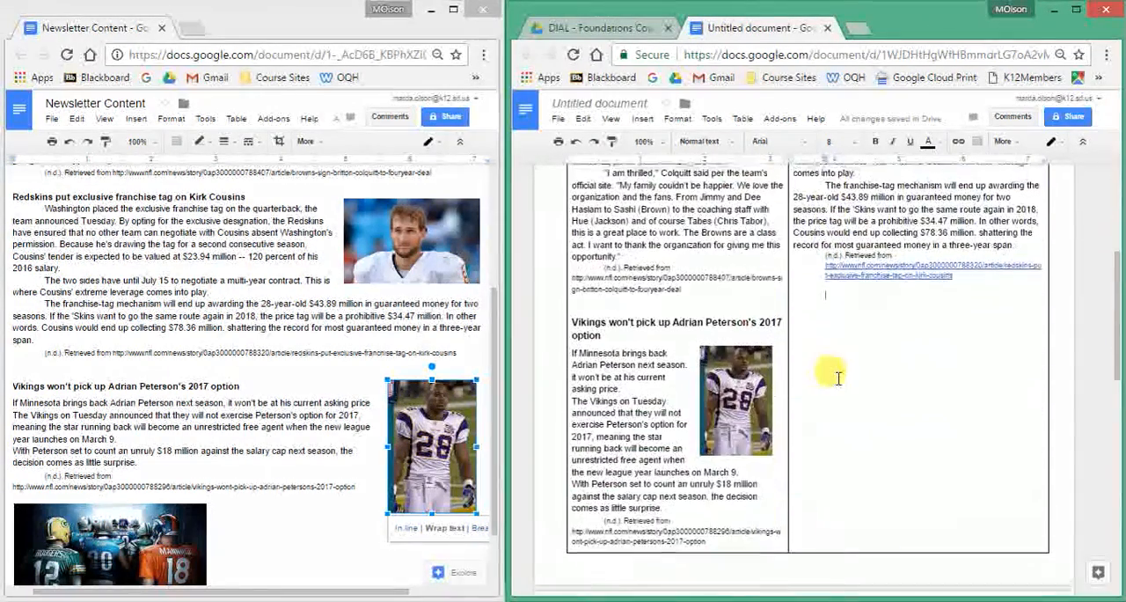
{"action": "scroll", "coordinate": [834, 370], "scroll_direction": "up", "scroll_amount": 3}
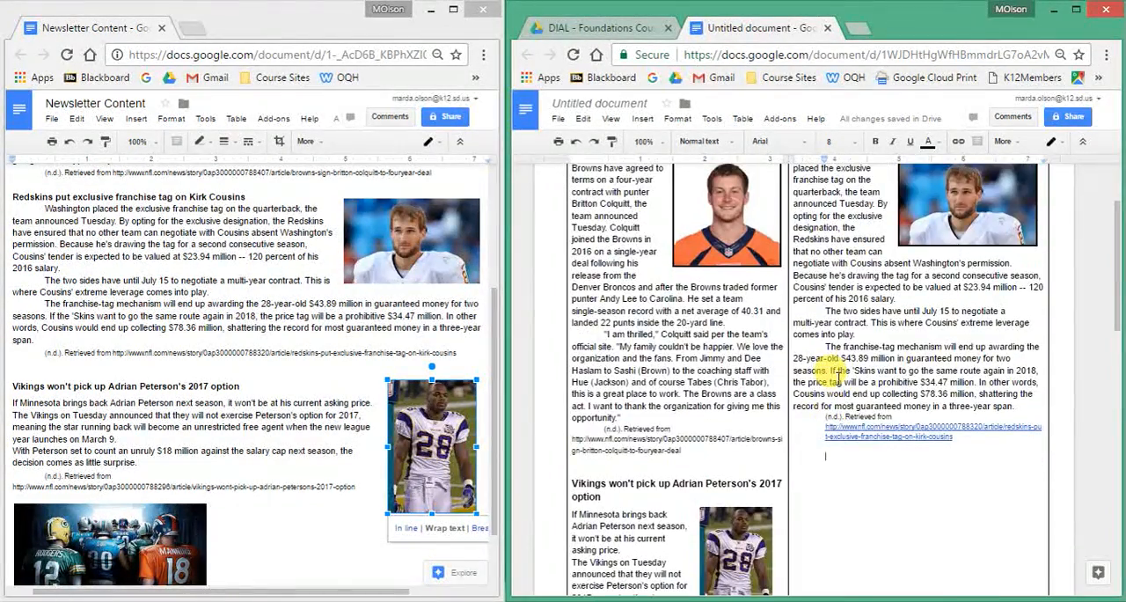
{"action": "scroll", "coordinate": [836, 374], "scroll_direction": "down", "scroll_amount": 5}
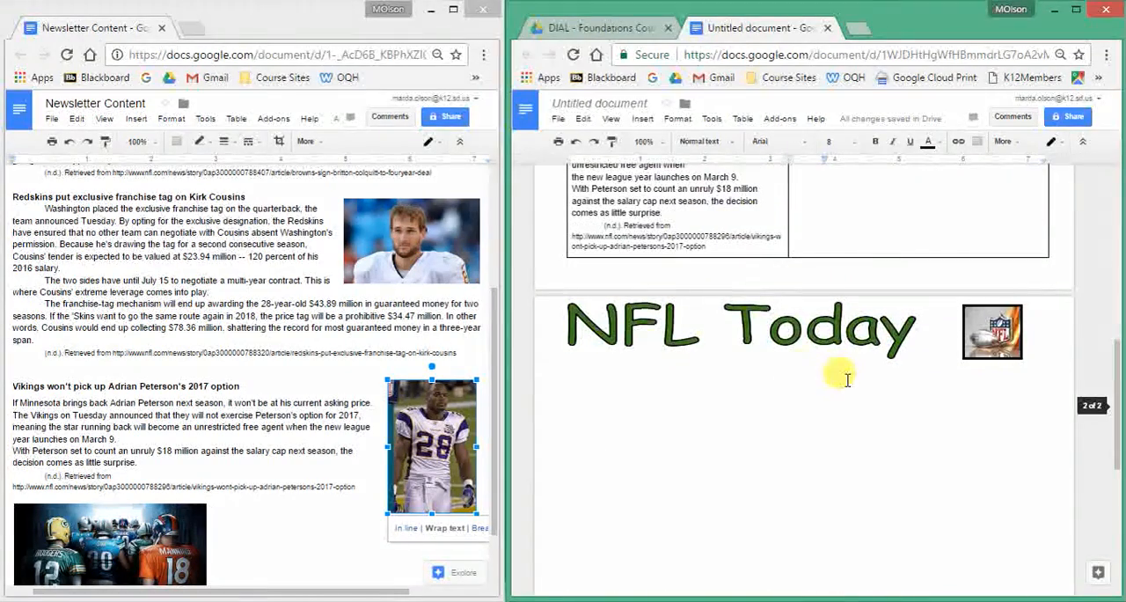
{"action": "left_click", "coordinate": [862, 341]}
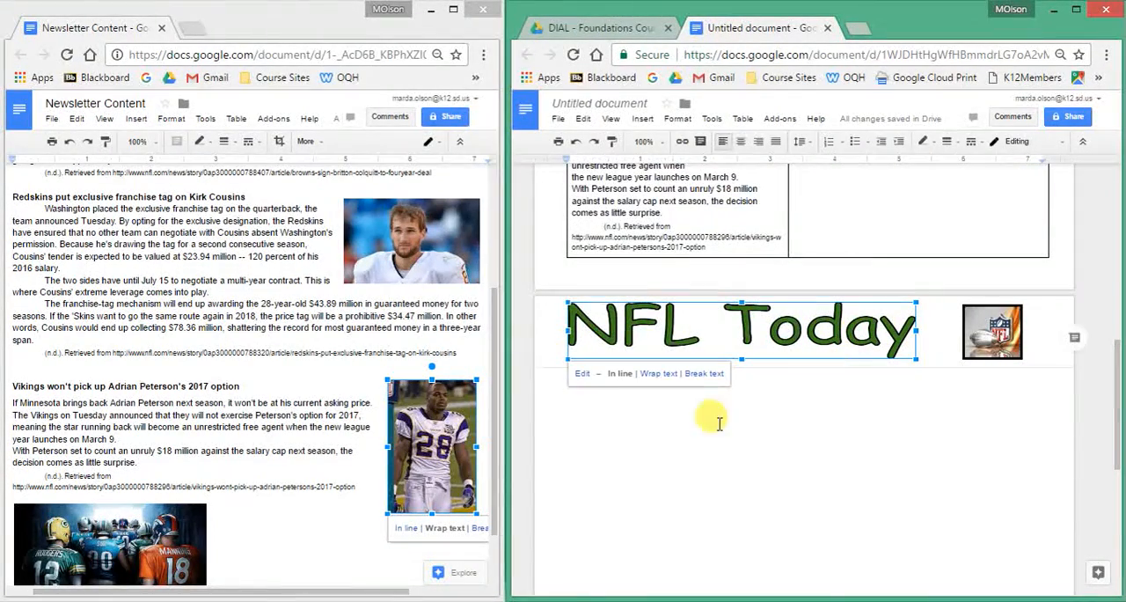
{"action": "left_click", "coordinate": [593, 406]}
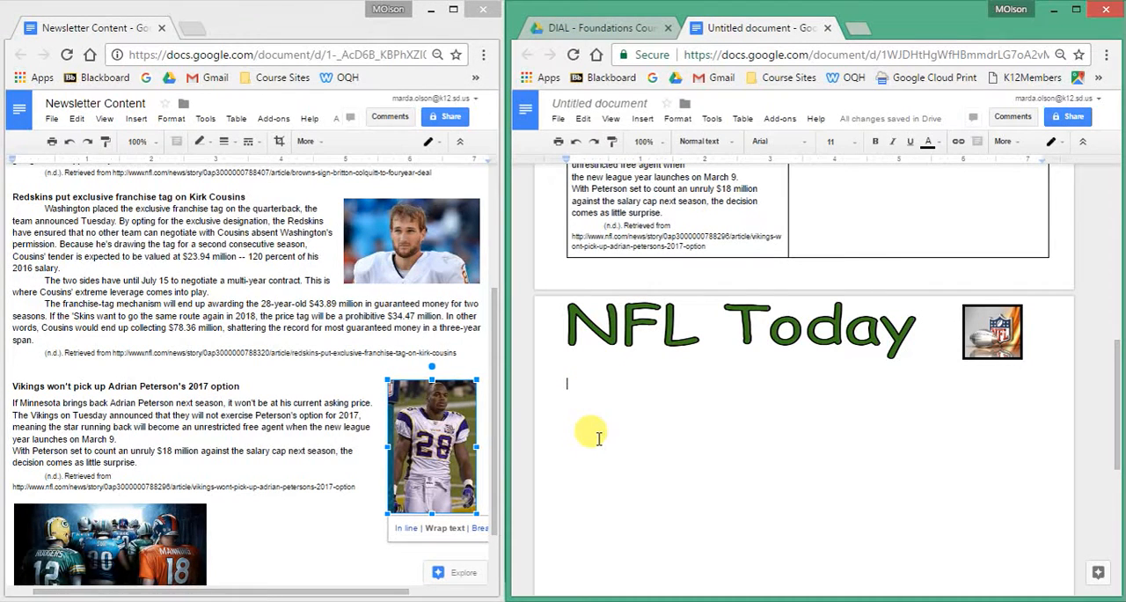
Copy the group photo of players seen from behind in the Newsletter Content document onto the blank line below the Redskins article's citation.
{"action": "scroll", "coordinate": [932, 295], "scroll_direction": "up", "scroll_amount": 4}
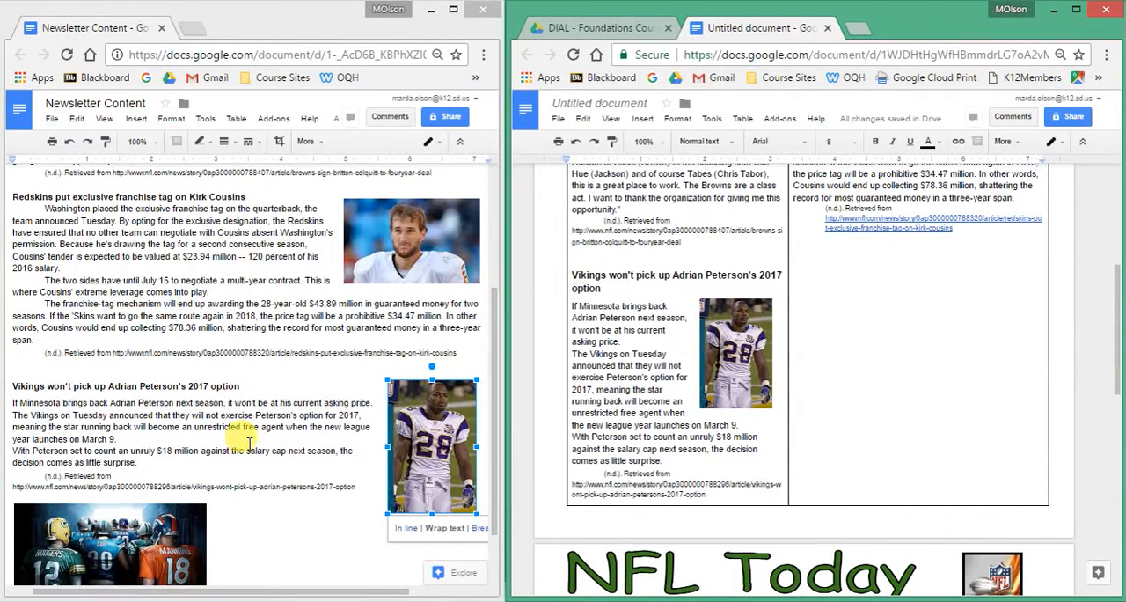
{"action": "scroll", "coordinate": [249, 442], "scroll_direction": "down", "scroll_amount": 1}
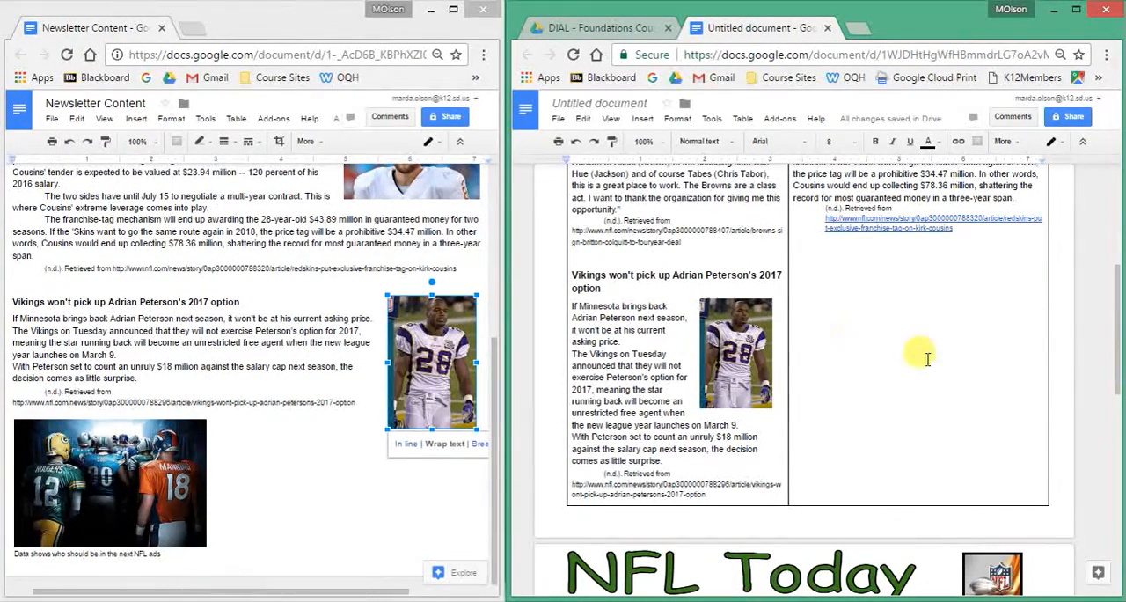
{"action": "left_click", "coordinate": [124, 455]}
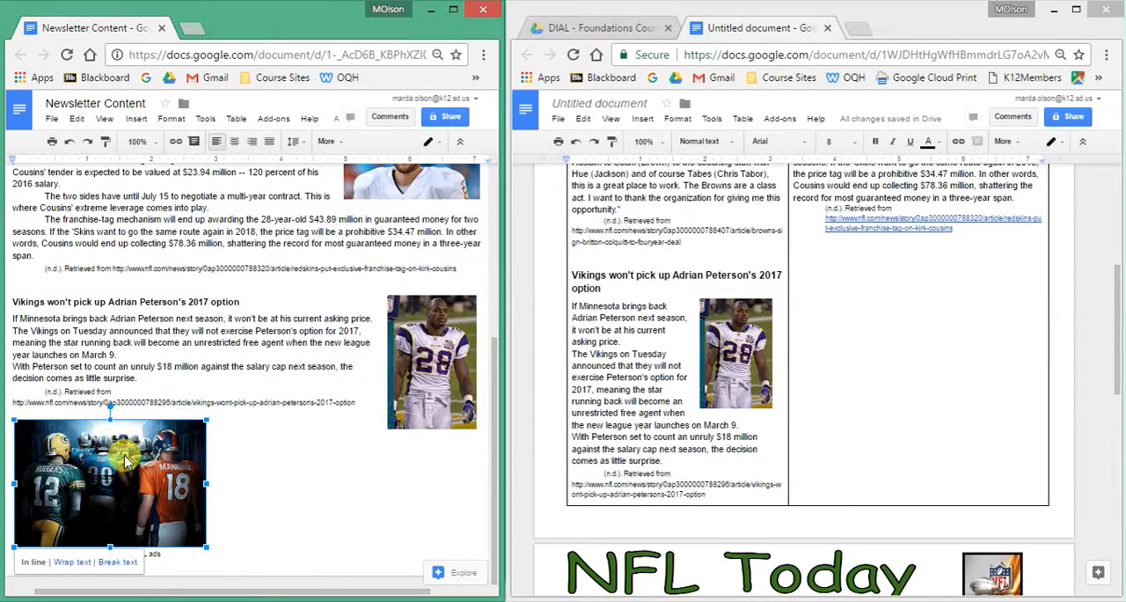
{"action": "key", "text": "ctrl+c"}
{"action": "left_click", "coordinate": [832, 387]}
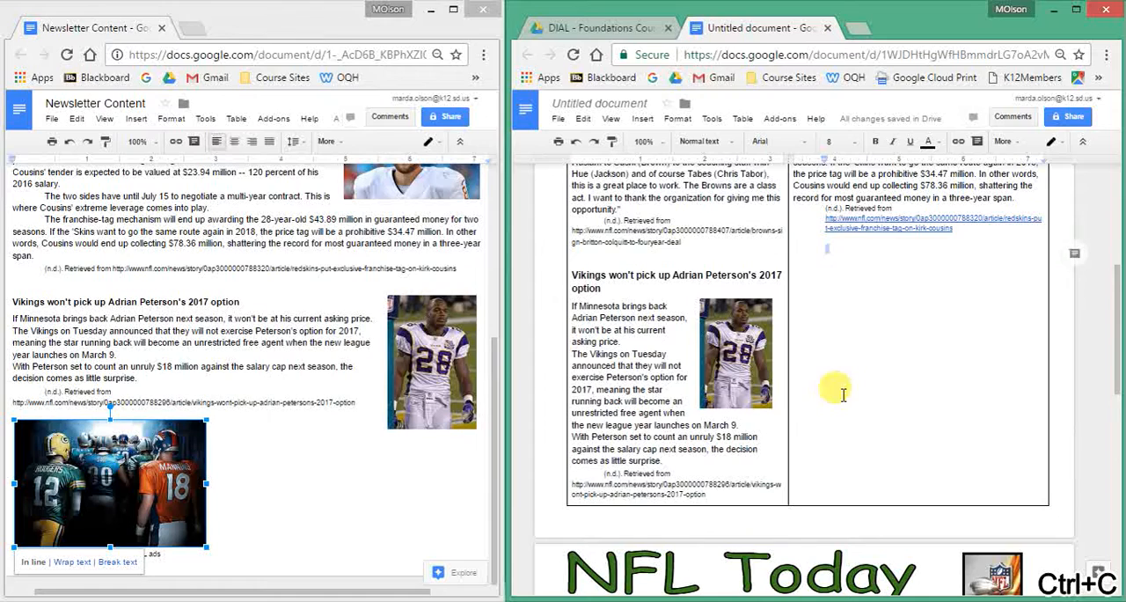
{"action": "key", "text": "ctrl+v"}
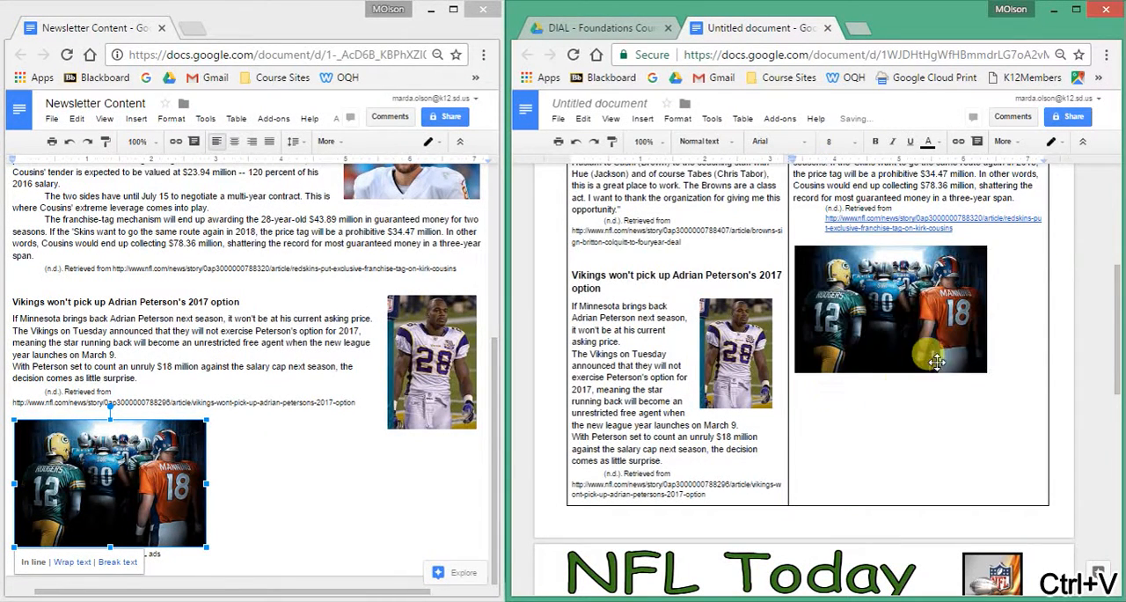
Enlarge the pasted group photo to nearly the full column width and set it to Wrap text.
{"action": "left_click", "coordinate": [944, 344]}
{"action": "left_click_drag", "start_coordinate": [987, 372], "coordinate": [1039, 408]}
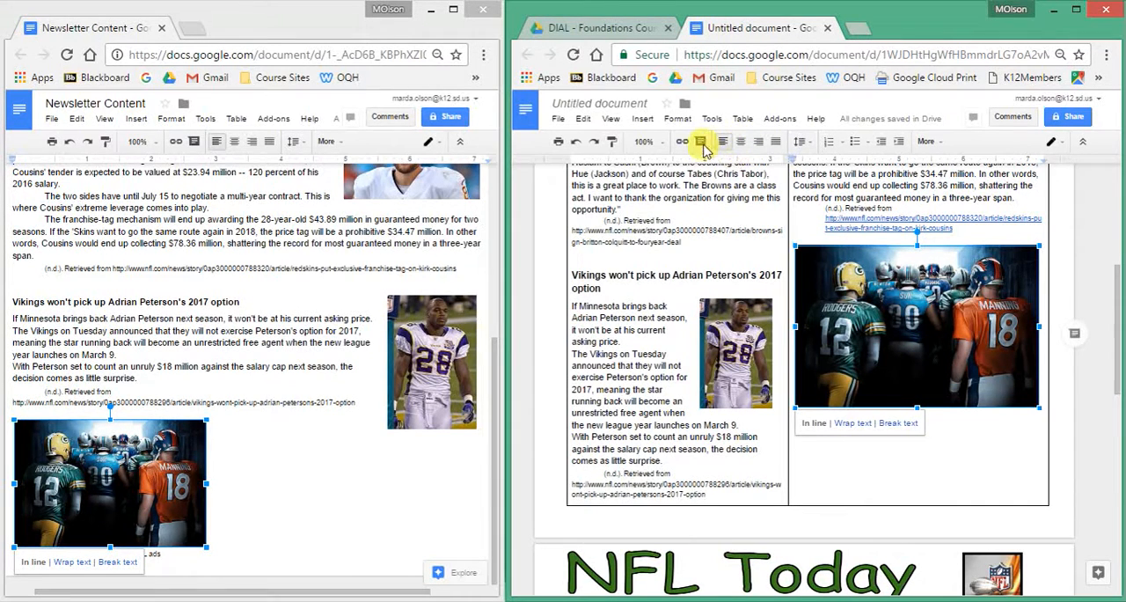
{"action": "left_click", "coordinate": [853, 424]}
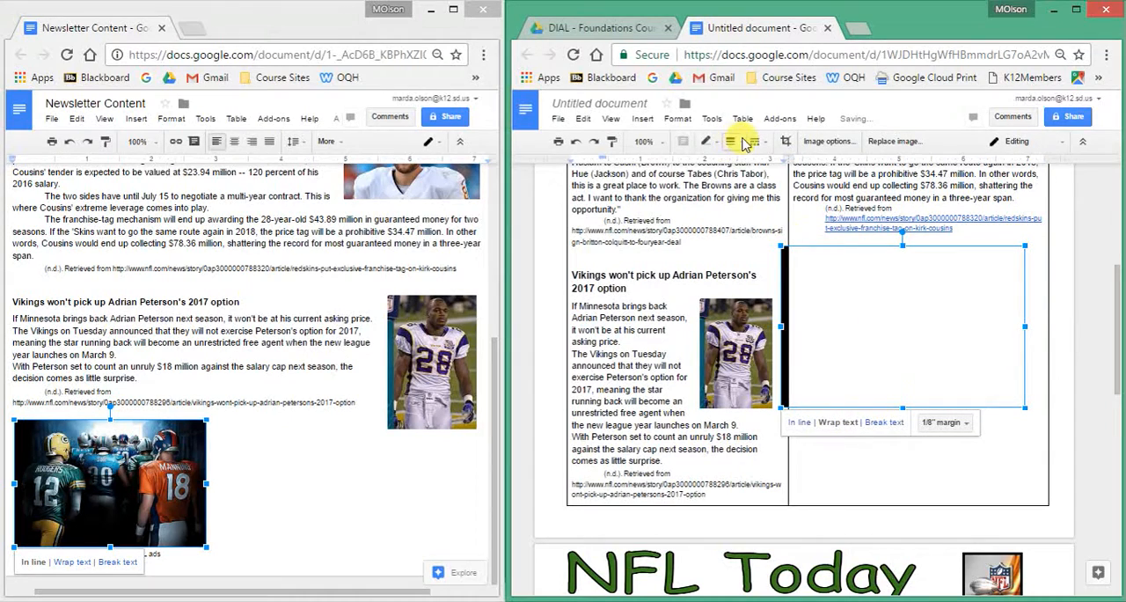
Add a black border to the group photo and move it inside the second column, below the Redskins article's citation.
{"action": "left_click", "coordinate": [745, 144]}
{"action": "left_click", "coordinate": [750, 180]}
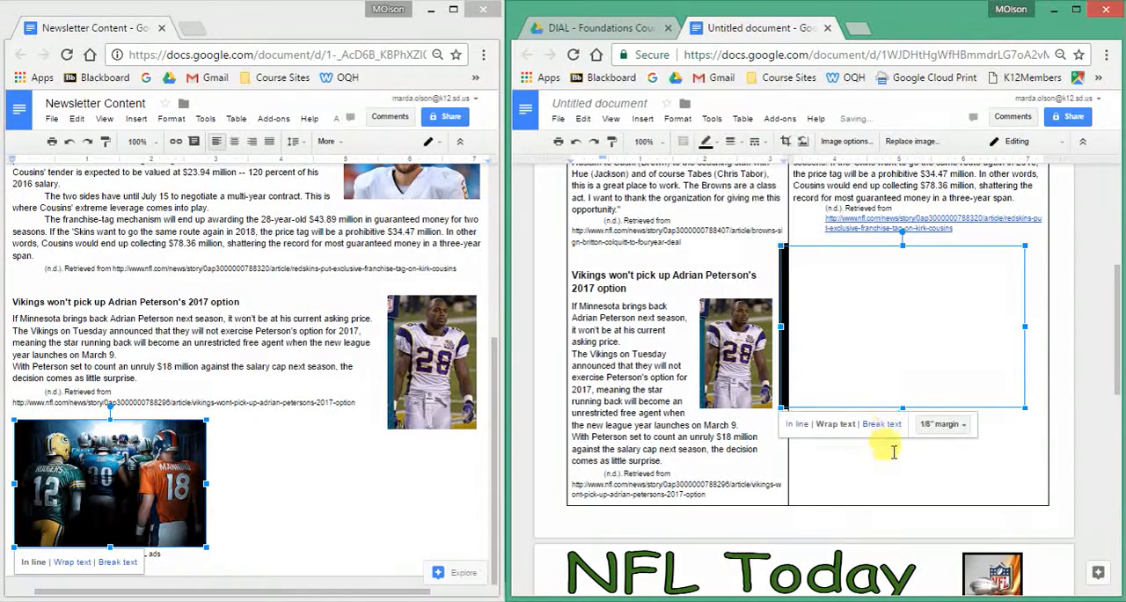
{"action": "left_click_drag", "start_coordinate": [781, 284], "coordinate": [817, 280]}
{"action": "double_click", "coordinate": [922, 312]}
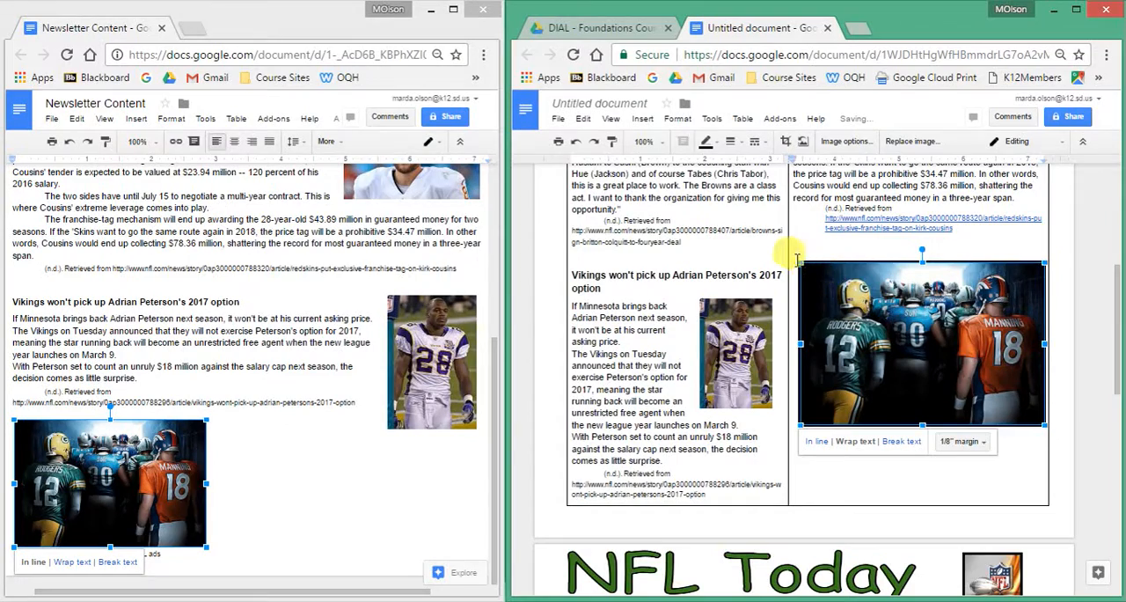
Shrink the group photo slightly to fit the column and reposition it lower, leaving room for a caption underneath.
{"action": "left_click_drag", "start_coordinate": [805, 269], "coordinate": [894, 310]}
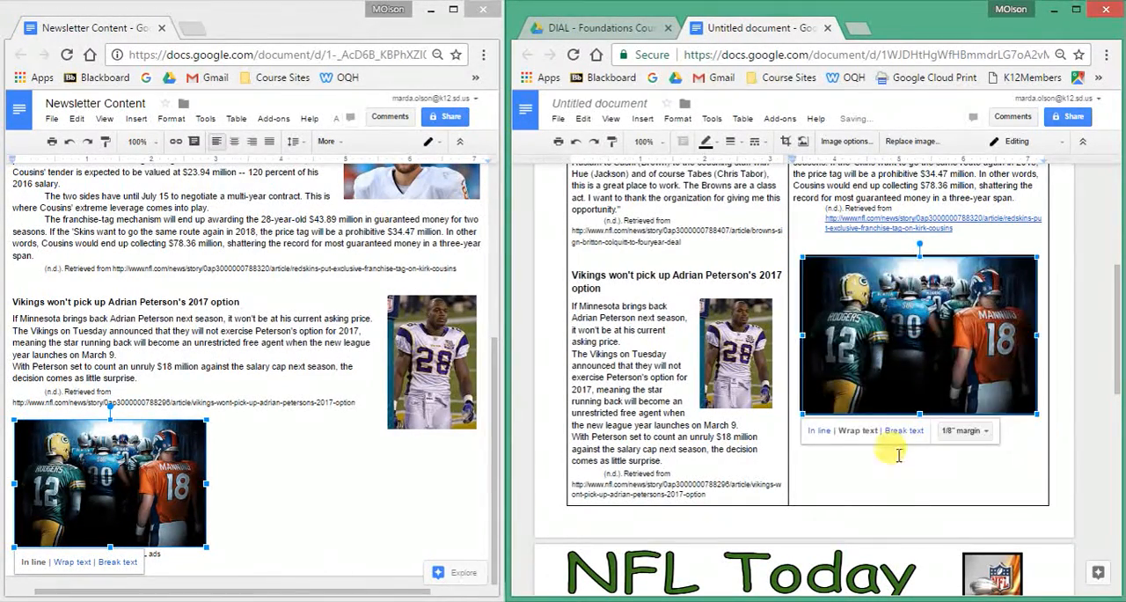
{"action": "left_click", "coordinate": [984, 459]}
{"action": "left_click_drag", "start_coordinate": [922, 348], "coordinate": [918, 404]}
{"action": "left_click", "coordinate": [1057, 481]}
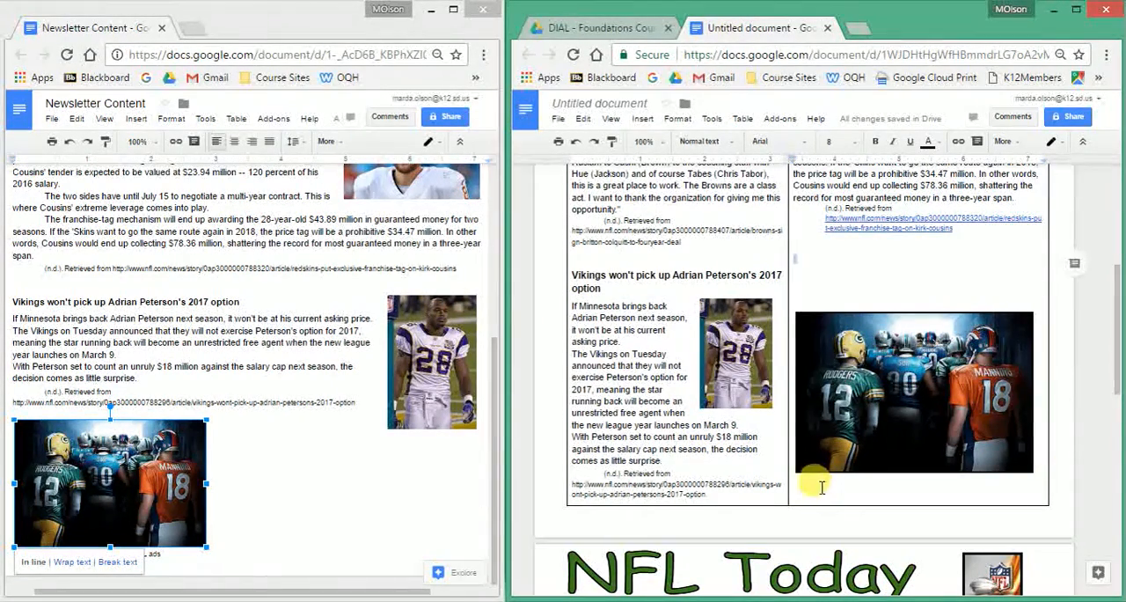
{"action": "left_click", "coordinate": [890, 374]}
{"action": "left_click_drag", "start_coordinate": [890, 374], "coordinate": [892, 347]}
{"action": "left_click", "coordinate": [927, 489]}
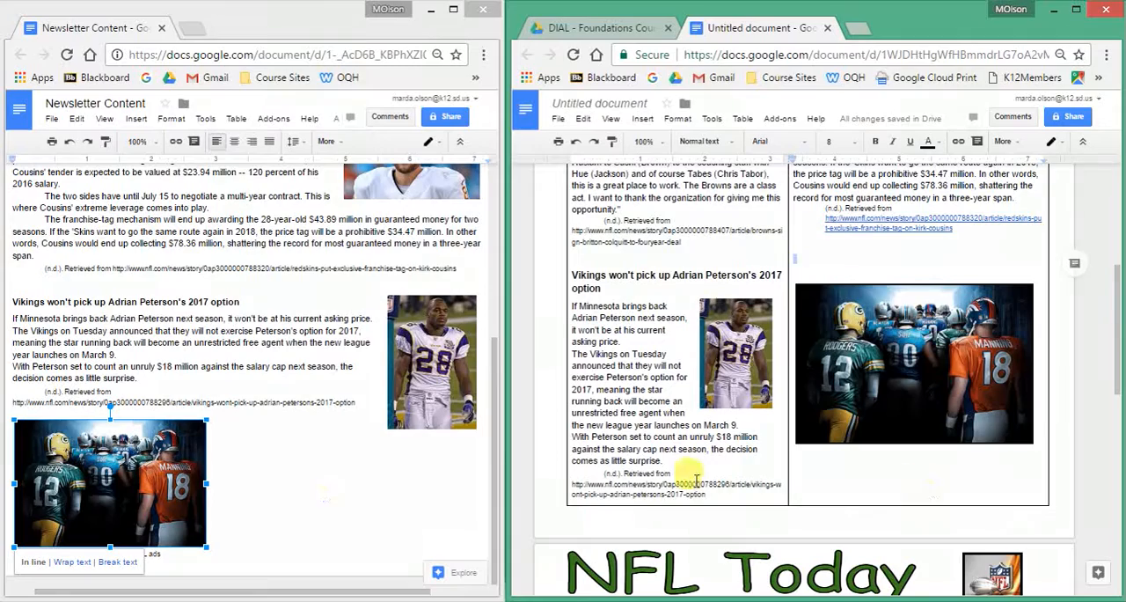
{"action": "left_click", "coordinate": [167, 555]}
{"action": "left_click_drag", "start_coordinate": [167, 555], "coordinate": [12, 552]}
{"action": "key", "text": "BackSpace"}
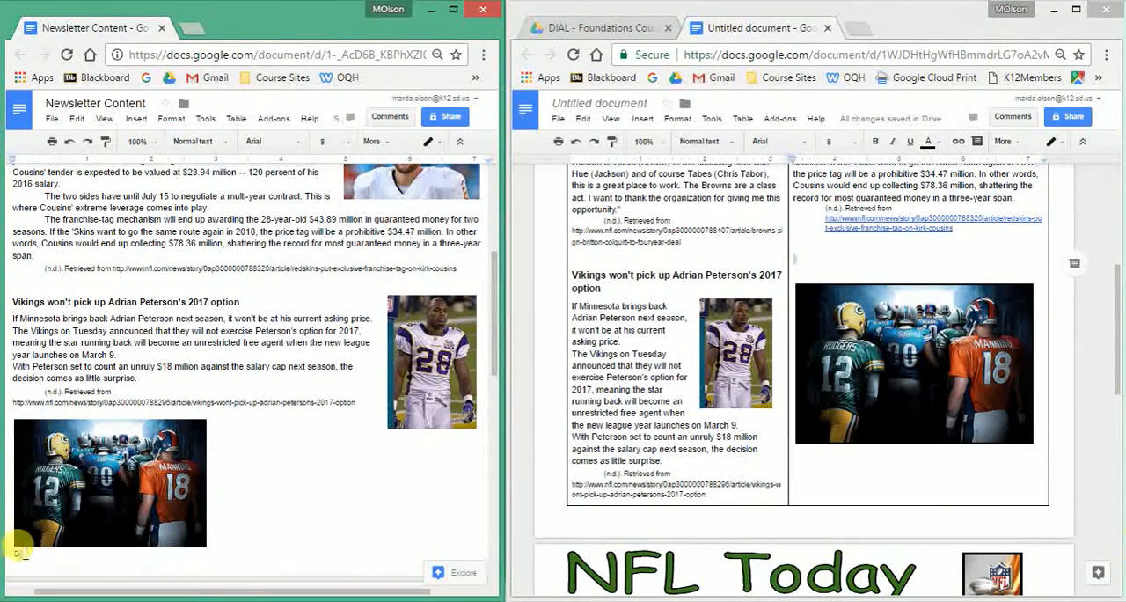
{"action": "left_click", "coordinate": [70, 141]}
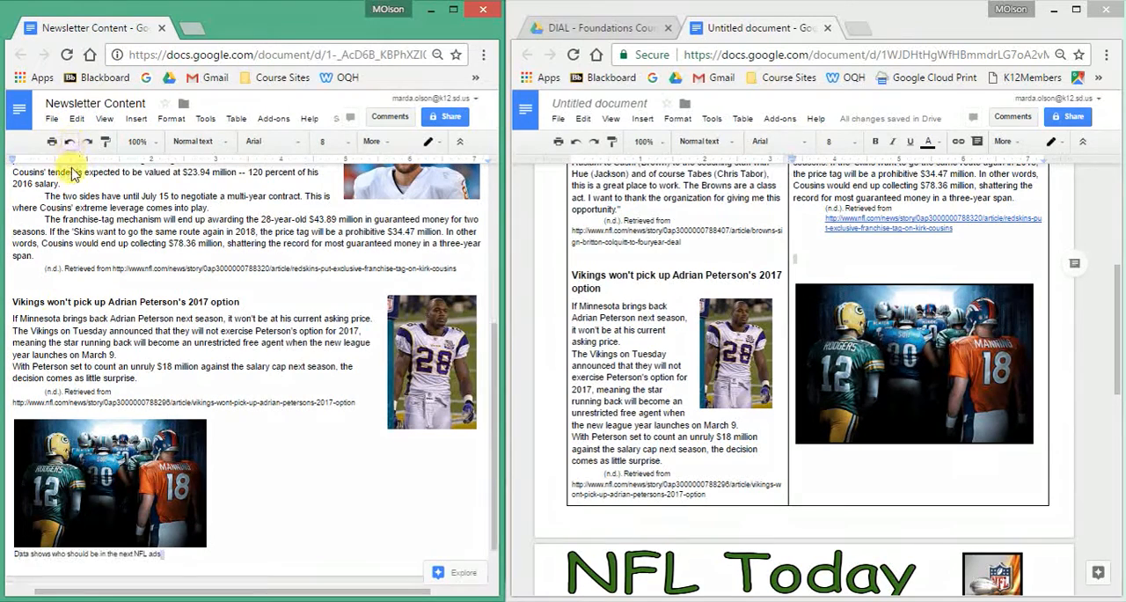
Copy the caption "Data shows who should be in the next NFL ads" from Newsletter Content below the group photo, and nudge the photo down closer to it.
{"action": "left_click_drag", "start_coordinate": [16, 556], "coordinate": [158, 558]}
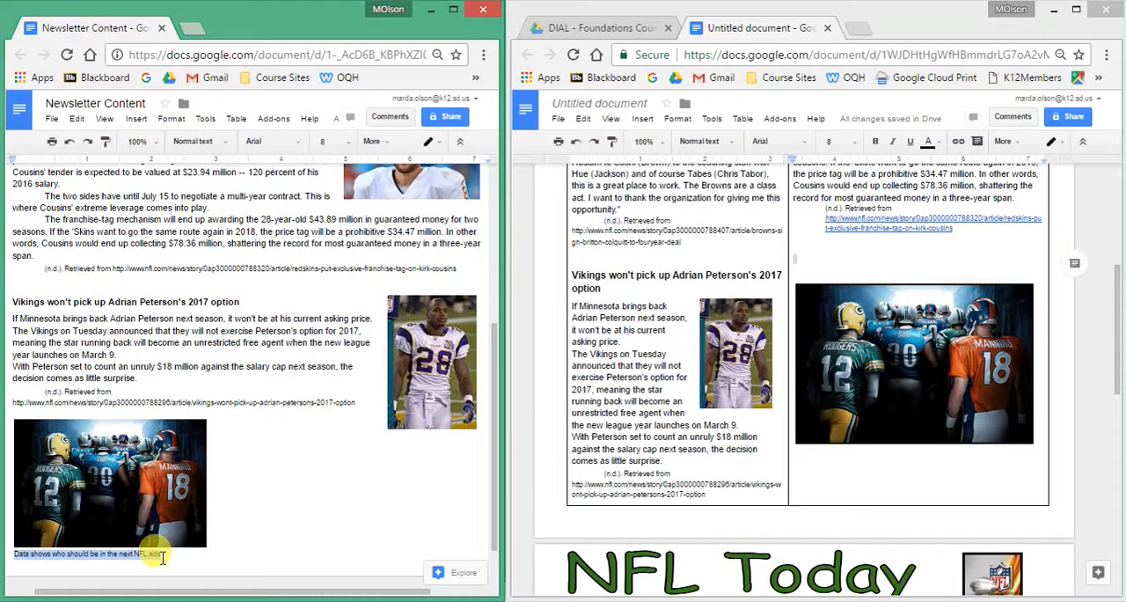
{"action": "key", "text": "ctrl+c"}
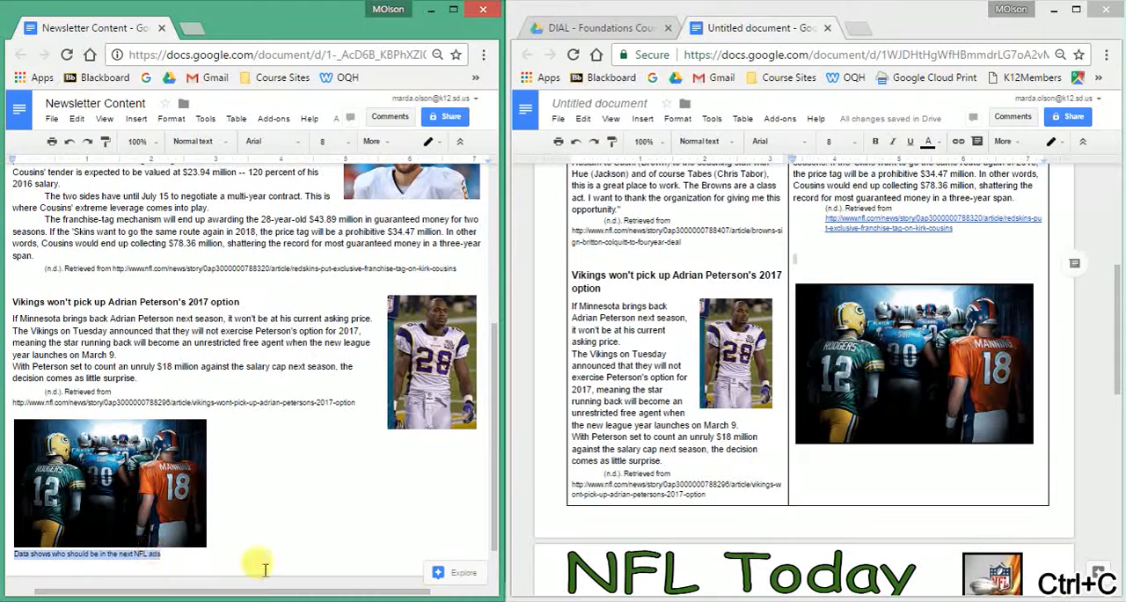
{"action": "left_click", "coordinate": [879, 459]}
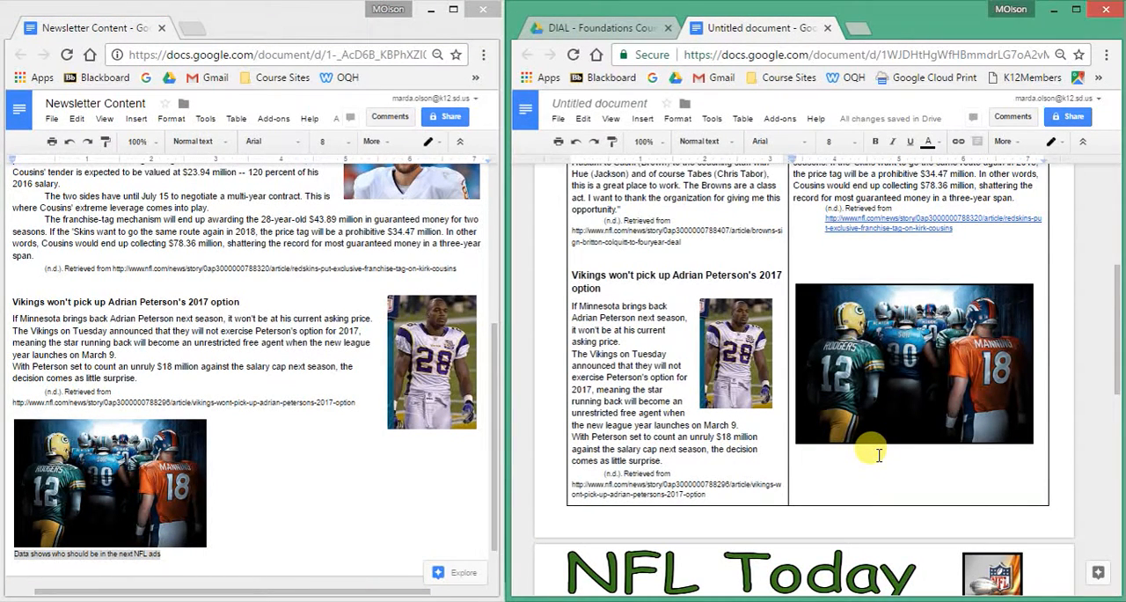
{"action": "left_click", "coordinate": [804, 260]}
{"action": "key", "text": "Return"}
{"action": "key", "text": "Return"}
{"action": "key", "text": "Return"}
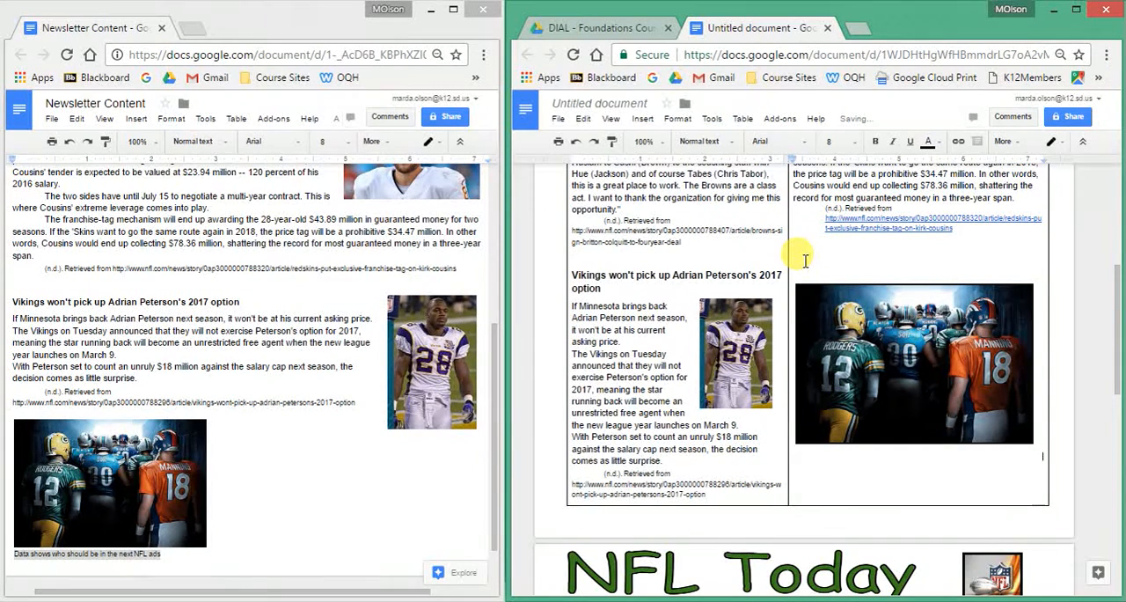
{"action": "key", "text": "ctrl+v"}
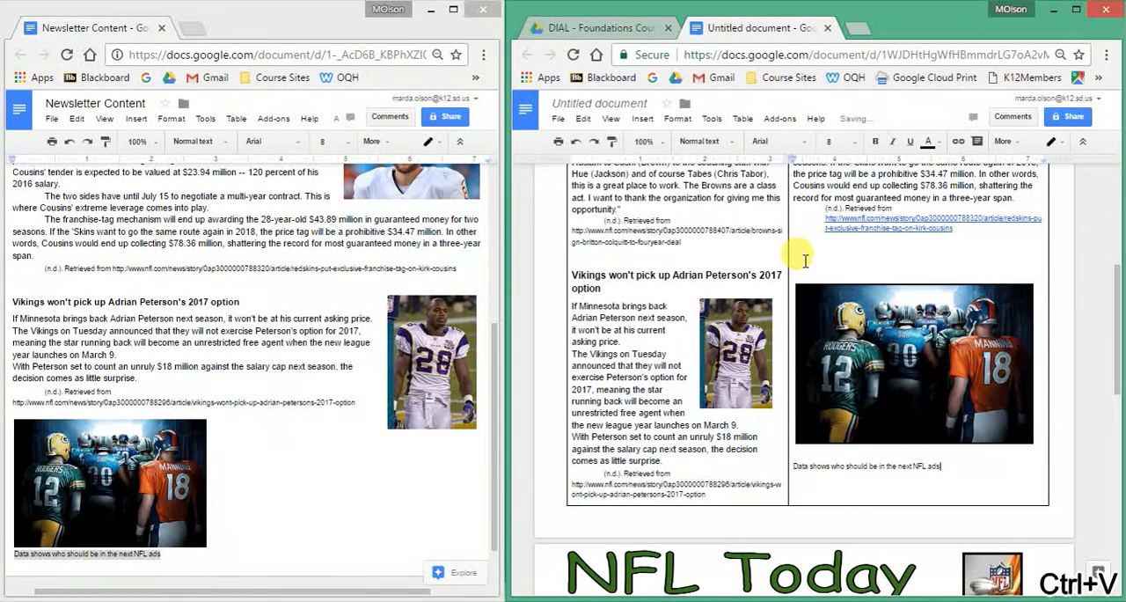
{"action": "left_click", "coordinate": [870, 362]}
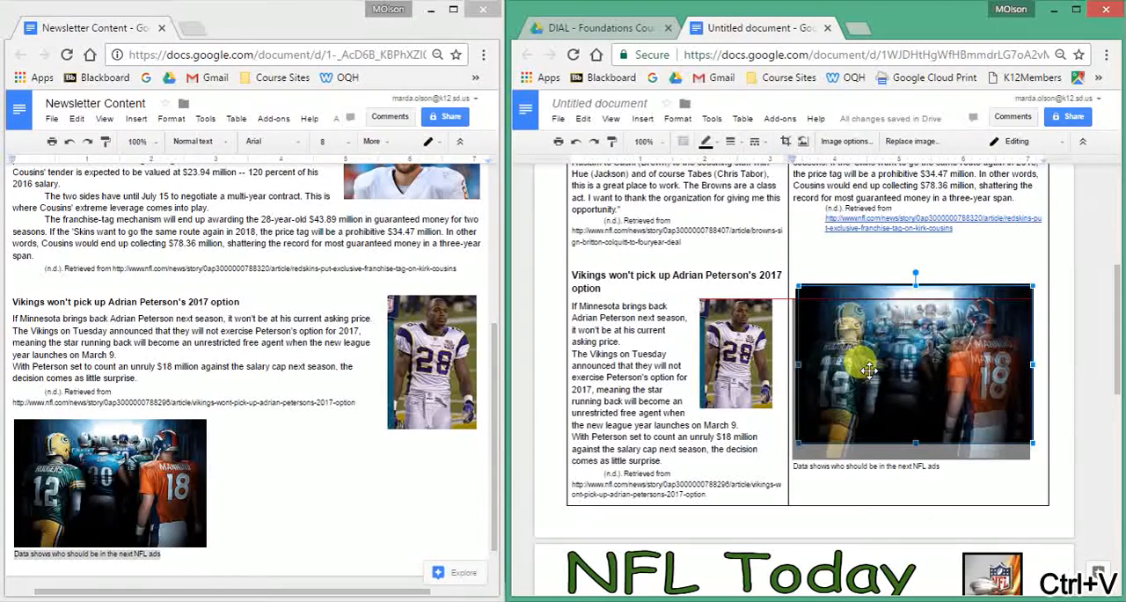
{"action": "left_click_drag", "start_coordinate": [870, 363], "coordinate": [919, 390]}
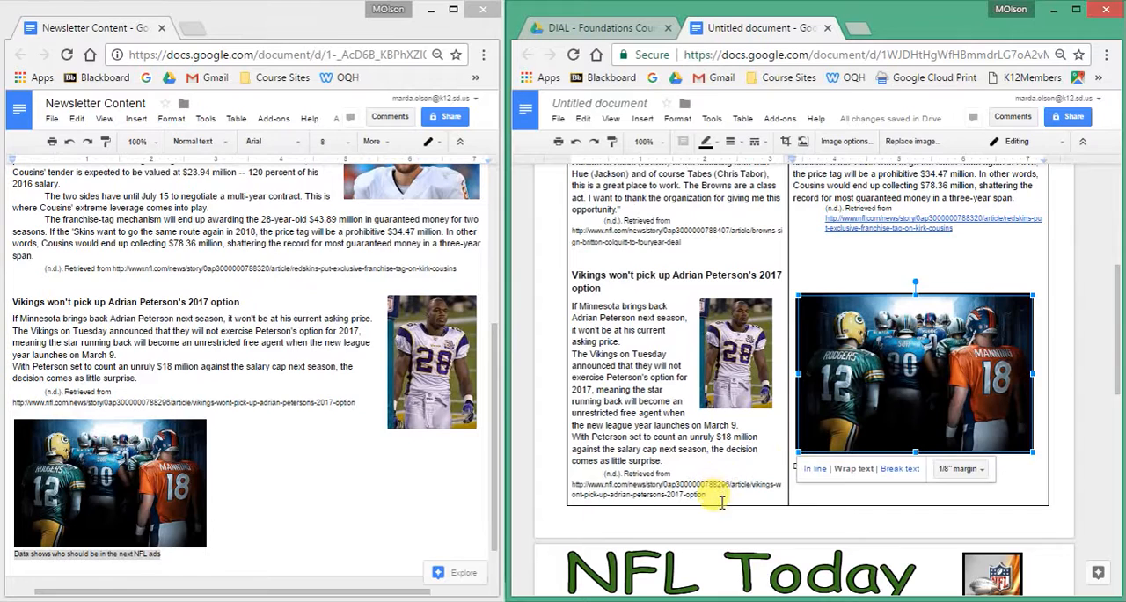
{"action": "left_click_drag", "start_coordinate": [724, 517], "coordinate": [730, 444]}
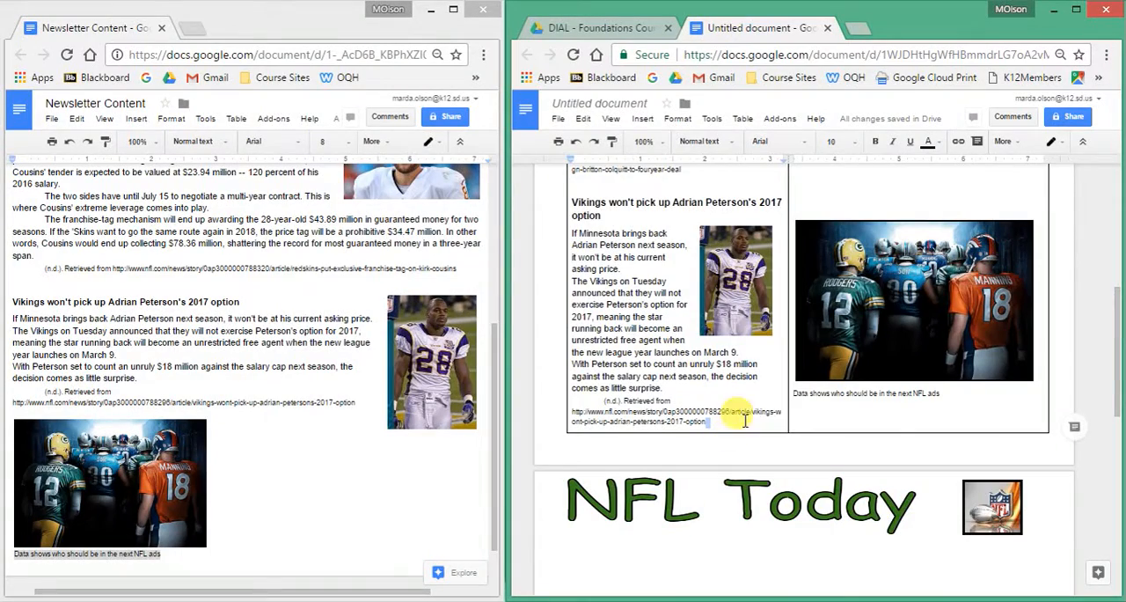
{"action": "scroll", "coordinate": [901, 423], "scroll_direction": "up", "scroll_amount": 5}
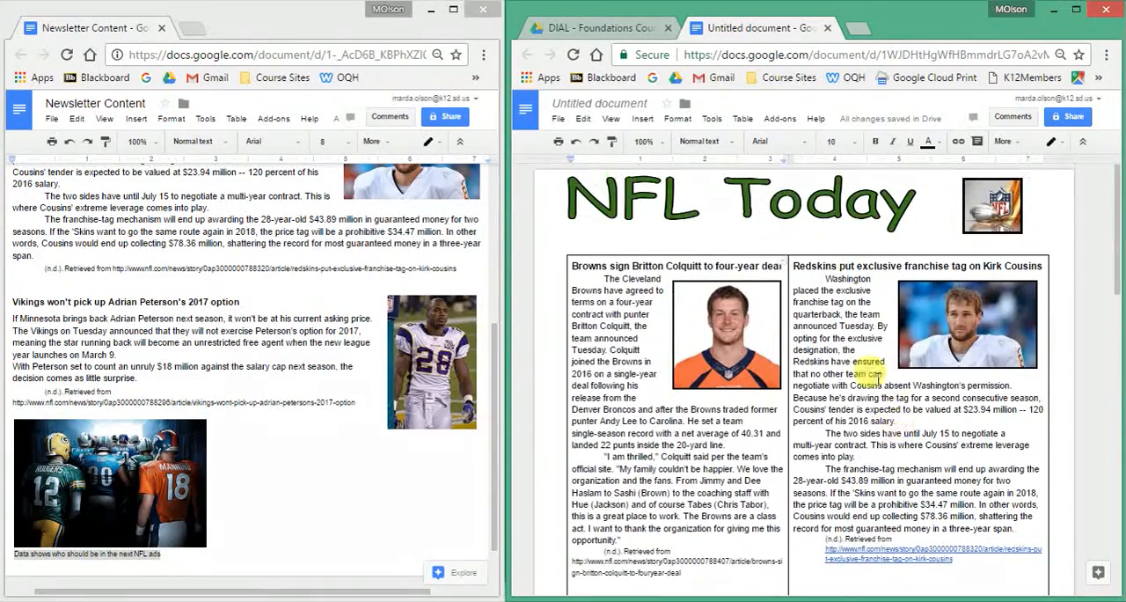
{"action": "left_click", "coordinate": [790, 232]}
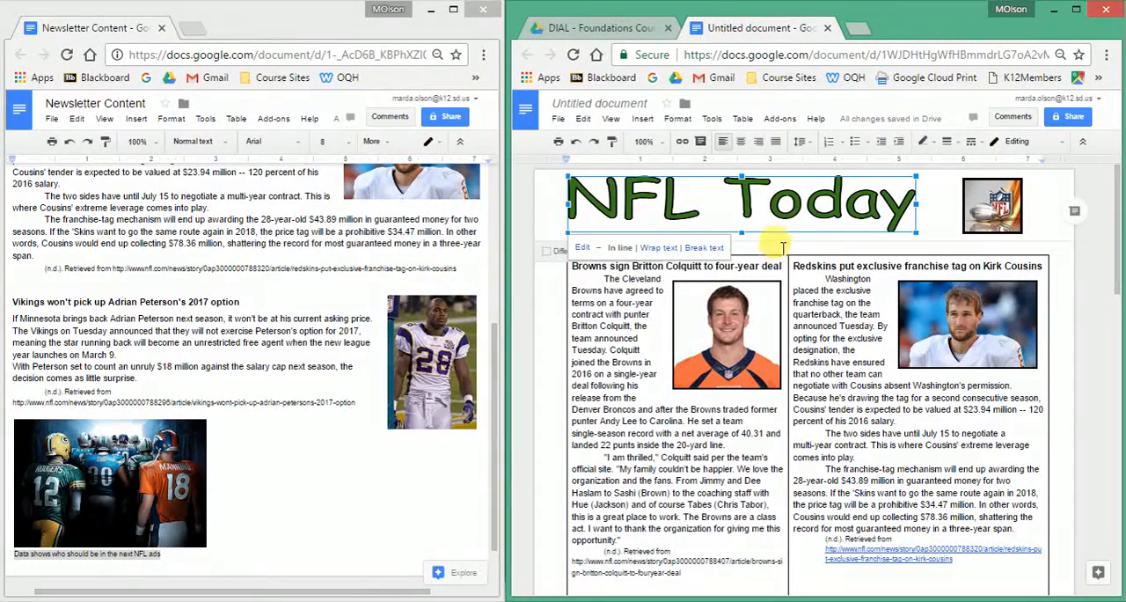
{"action": "left_click", "coordinate": [785, 245]}
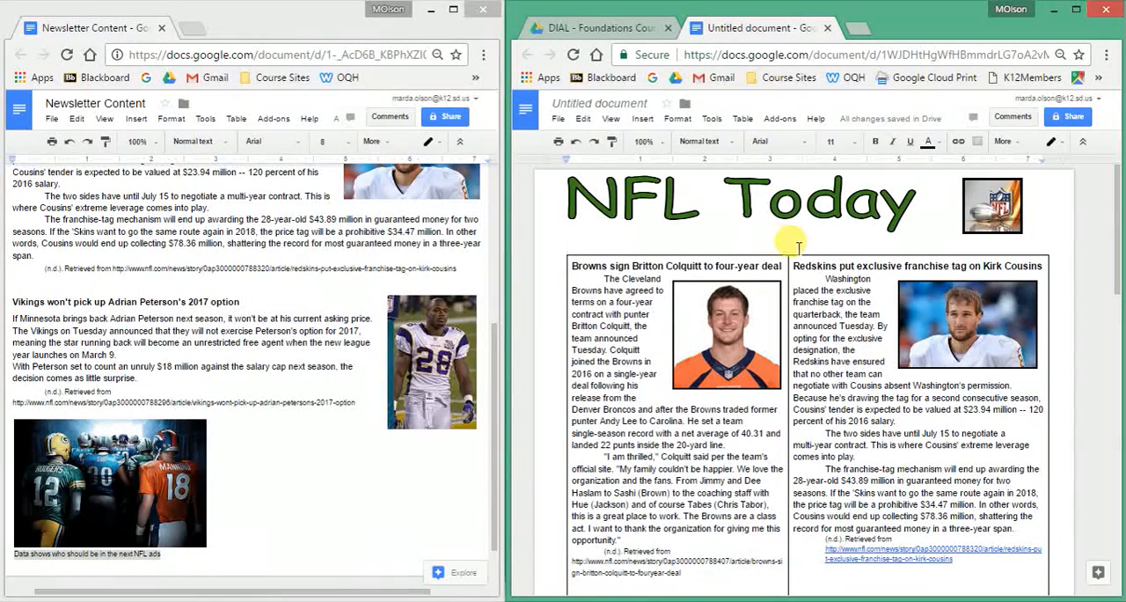
Set the border of the two-column article table to white with a width of 1.5 pt.
{"action": "left_click", "coordinate": [810, 294]}
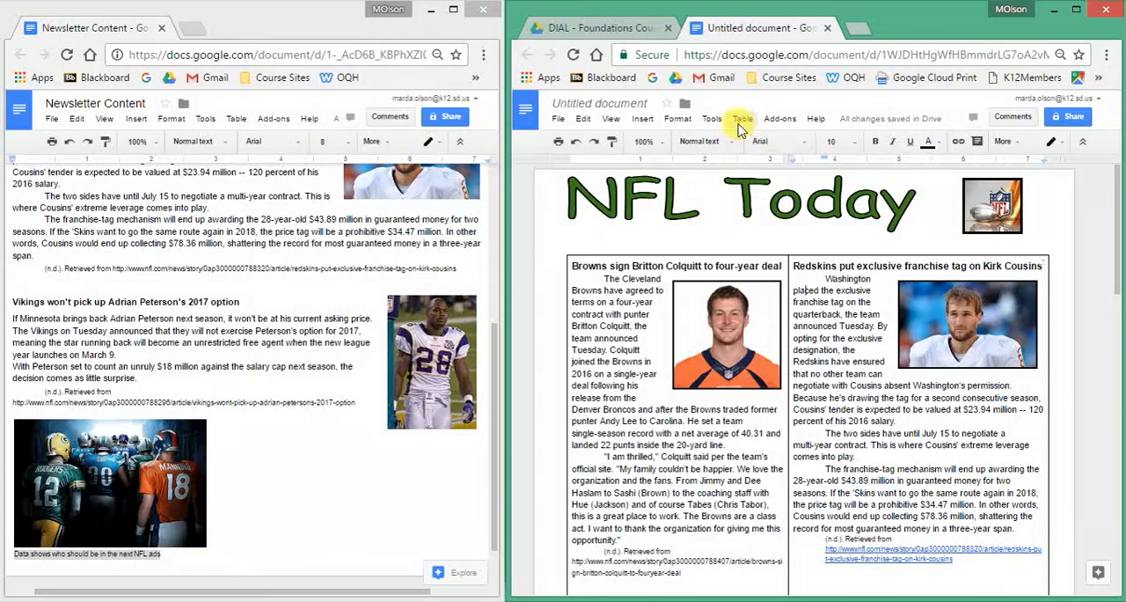
{"action": "left_click", "coordinate": [743, 119]}
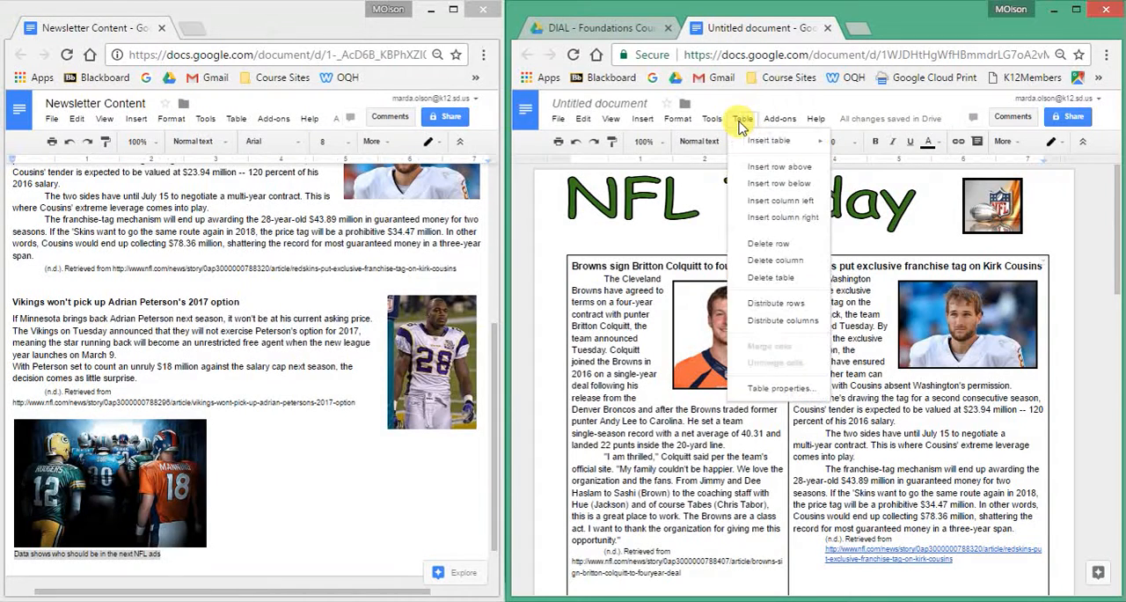
{"action": "left_click", "coordinate": [769, 390]}
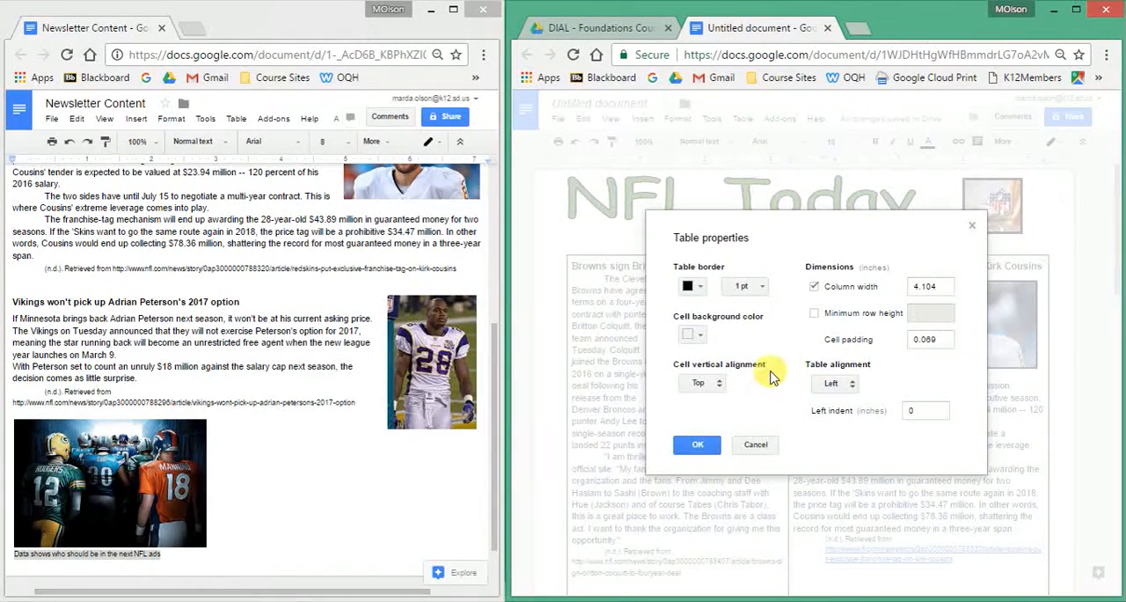
{"action": "left_click", "coordinate": [695, 287]}
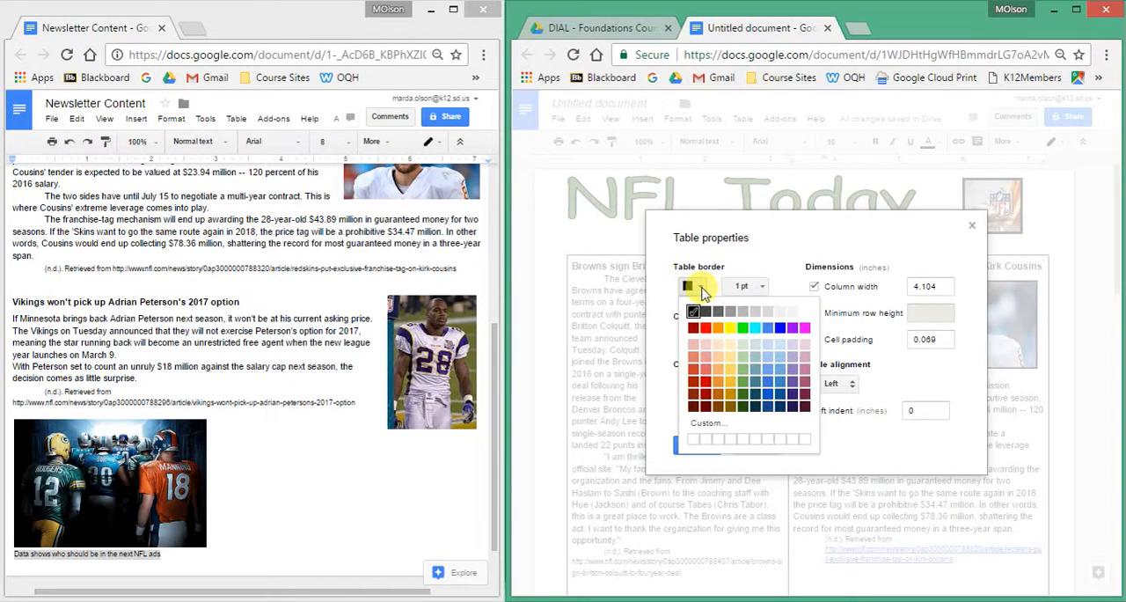
{"action": "left_click", "coordinate": [804, 313]}
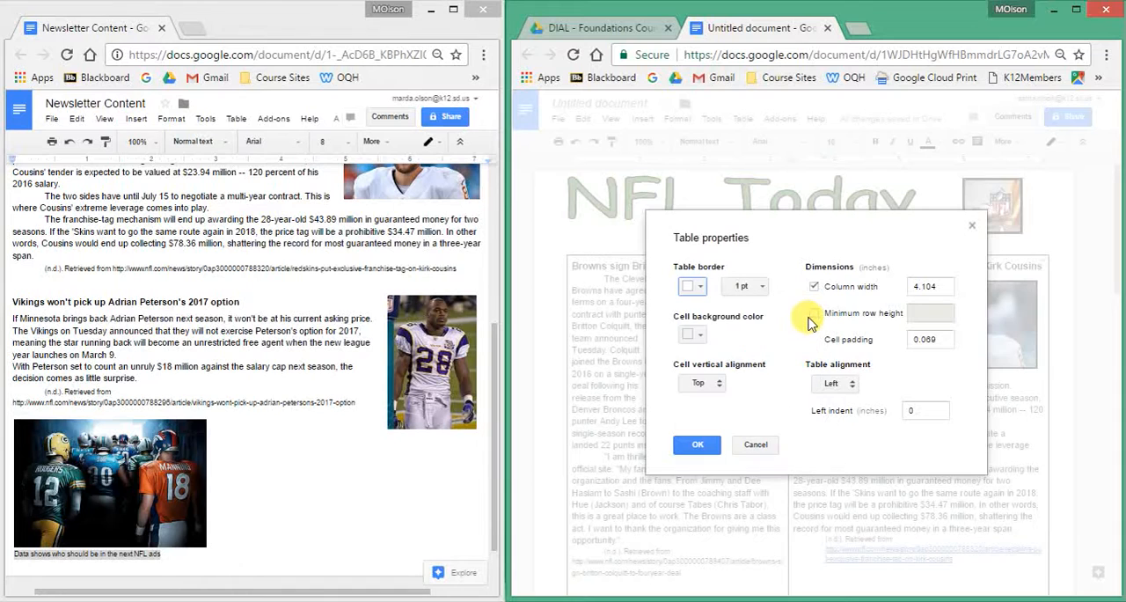
{"action": "left_click", "coordinate": [763, 287]}
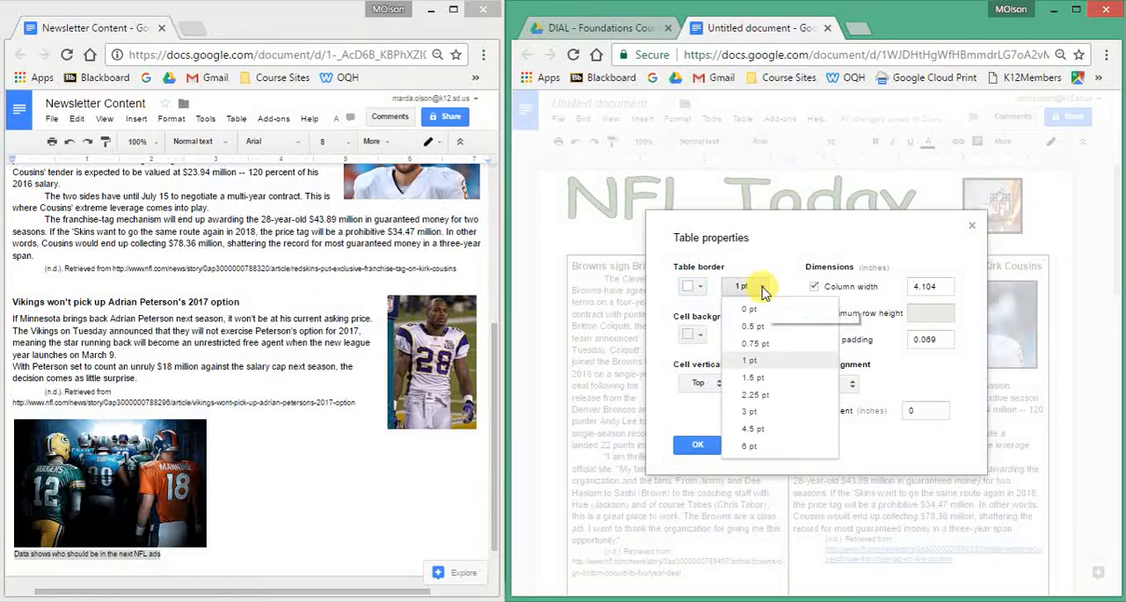
{"action": "left_click", "coordinate": [760, 384]}
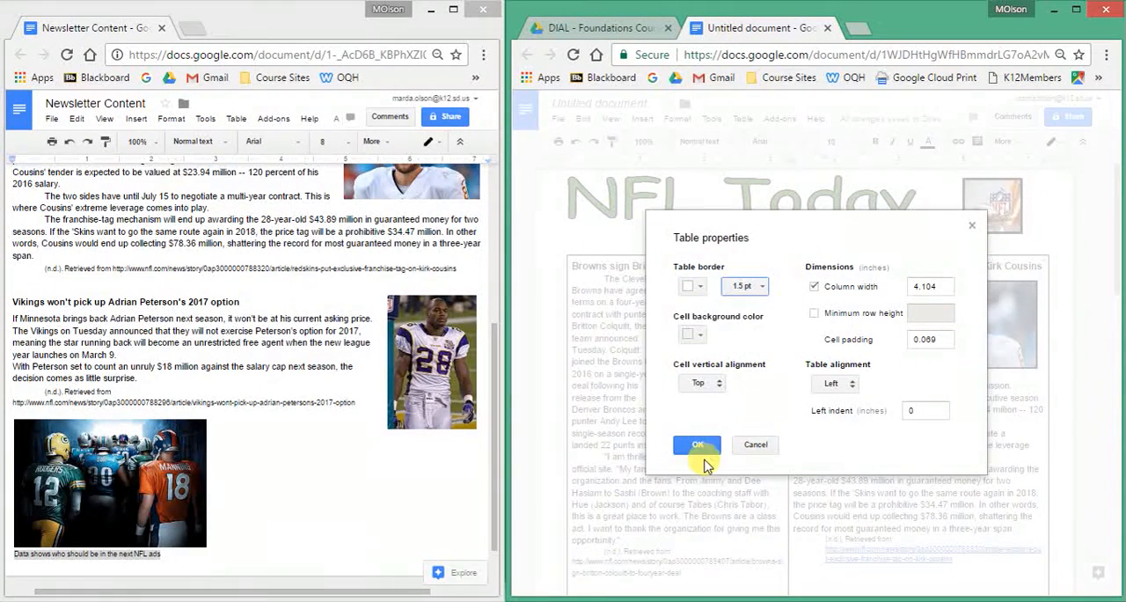
{"action": "left_click", "coordinate": [702, 447]}
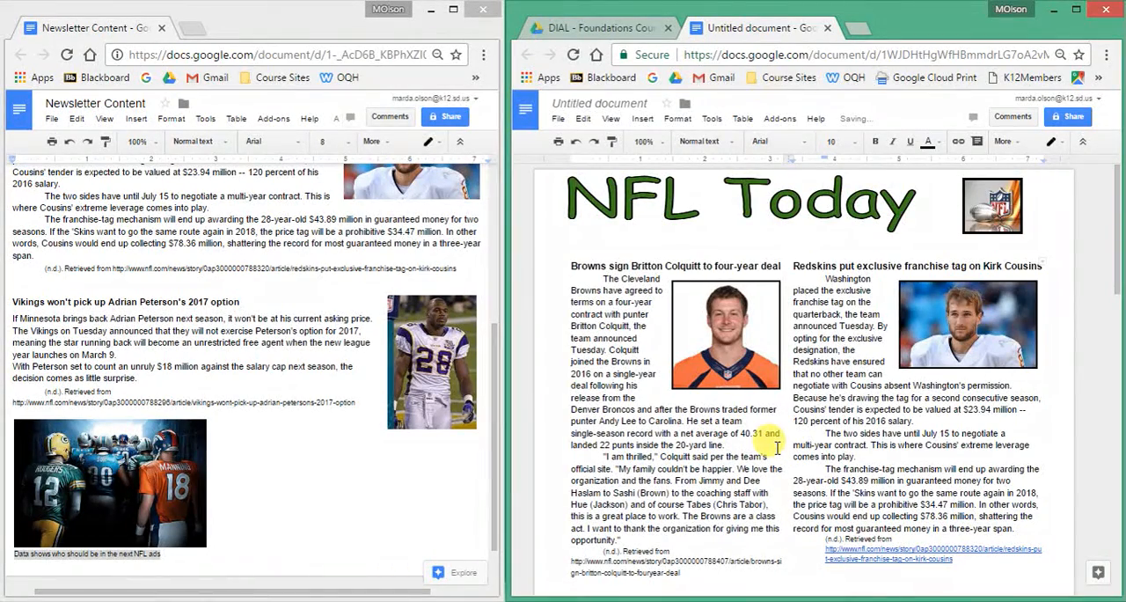
{"action": "scroll", "coordinate": [777, 452], "scroll_direction": "down", "scroll_amount": 3}
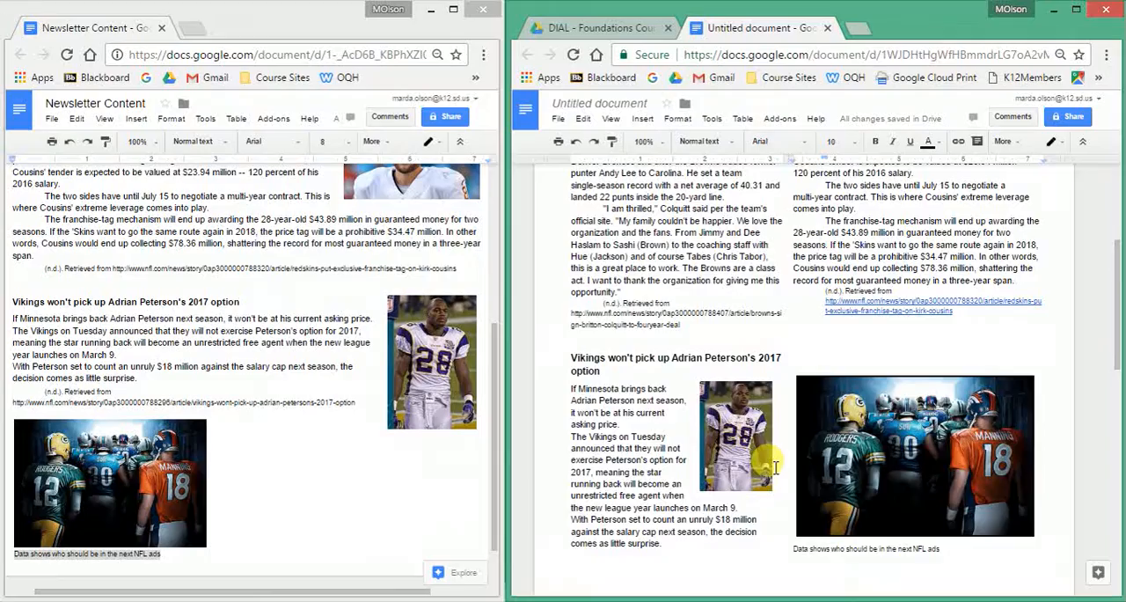
{"action": "scroll", "coordinate": [774, 466], "scroll_direction": "up", "scroll_amount": 3}
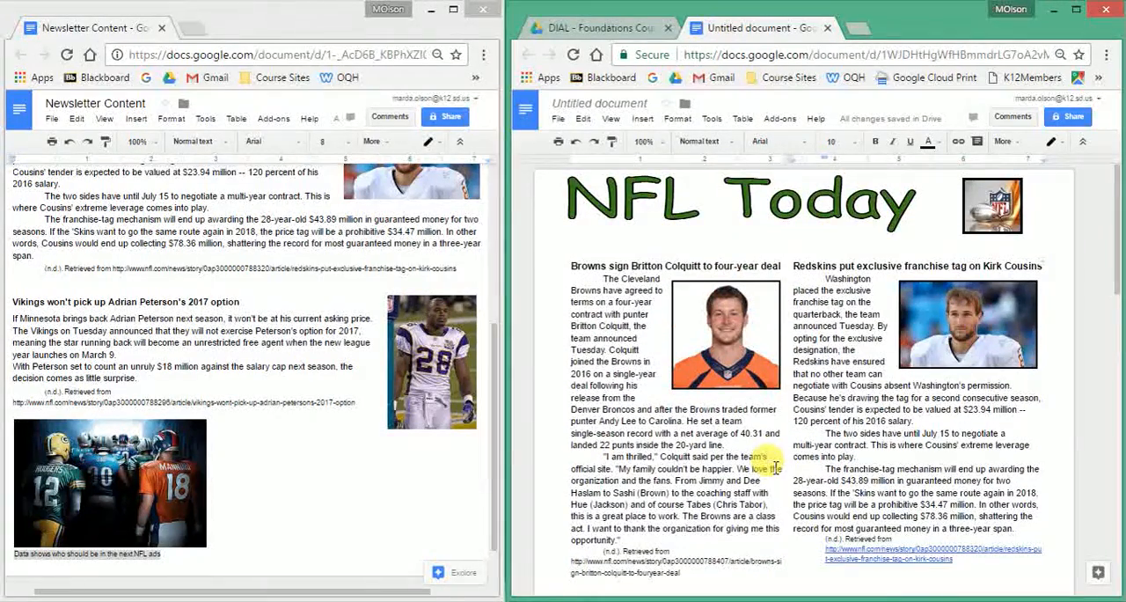
Rename the newsletter document as "Newletter_" followed by the author's full name without a space.
{"action": "left_click", "coordinate": [612, 103]}
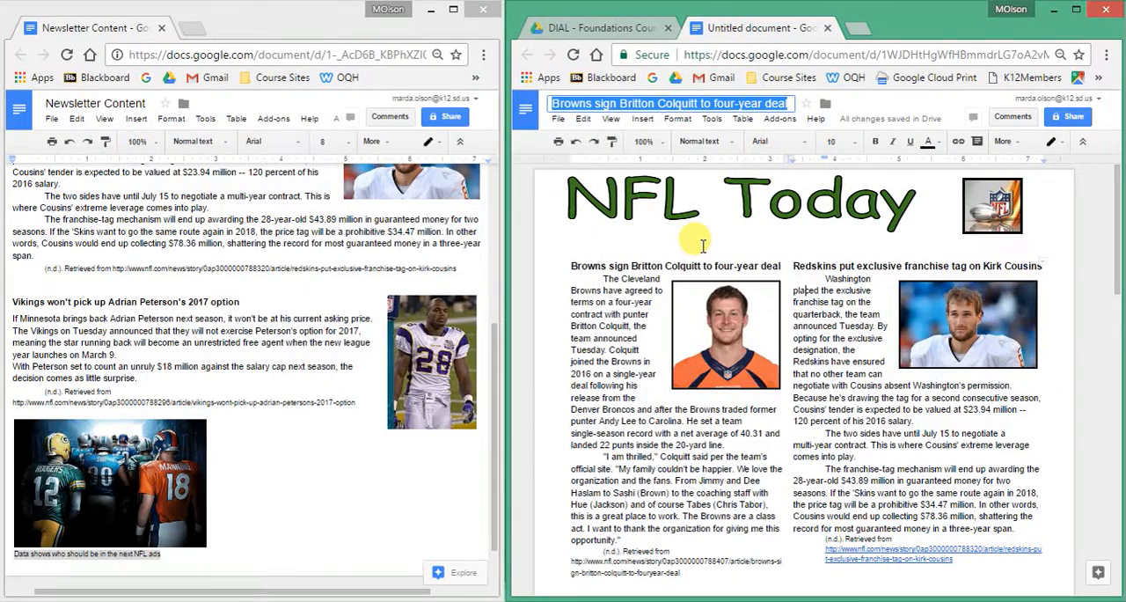
{"action": "type", "text": "N"}
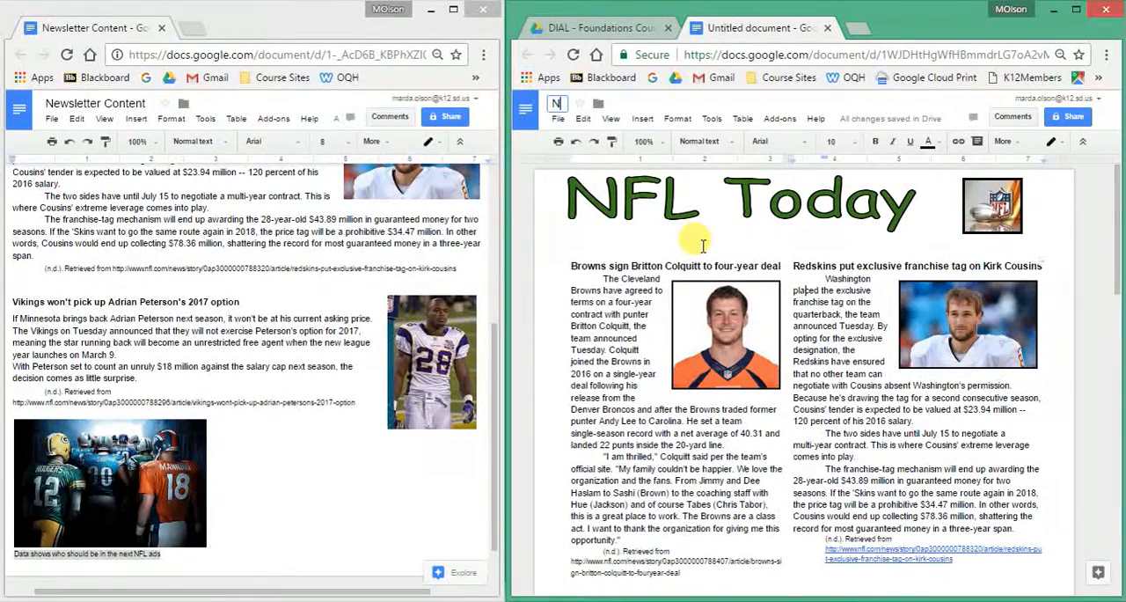
{"action": "type", "text": "ewlette"}
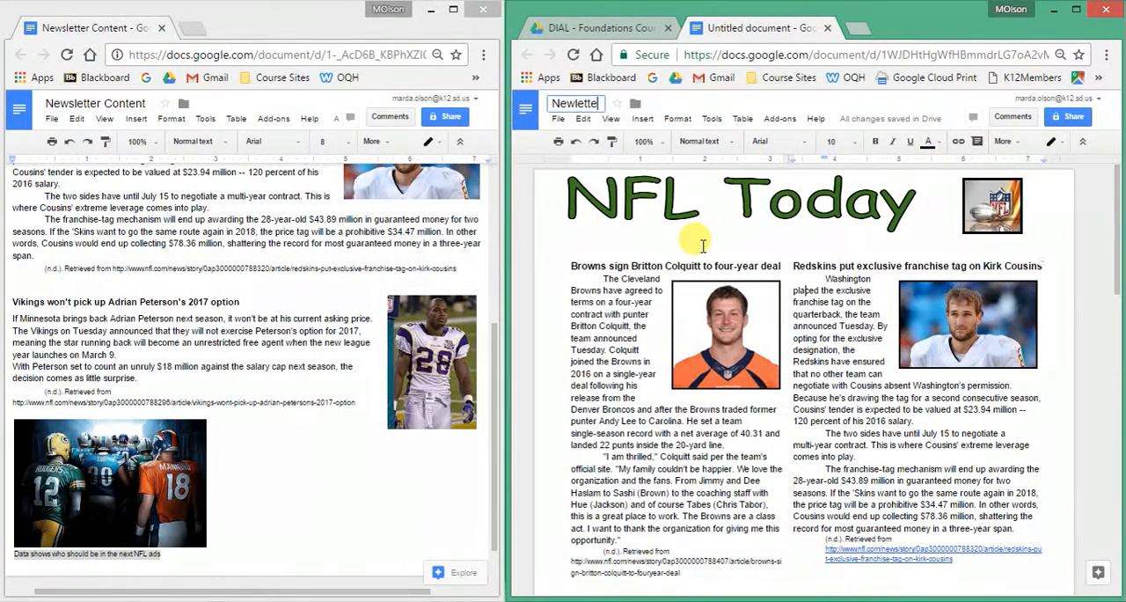
{"action": "type", "text": "r_MardaOlson_"}
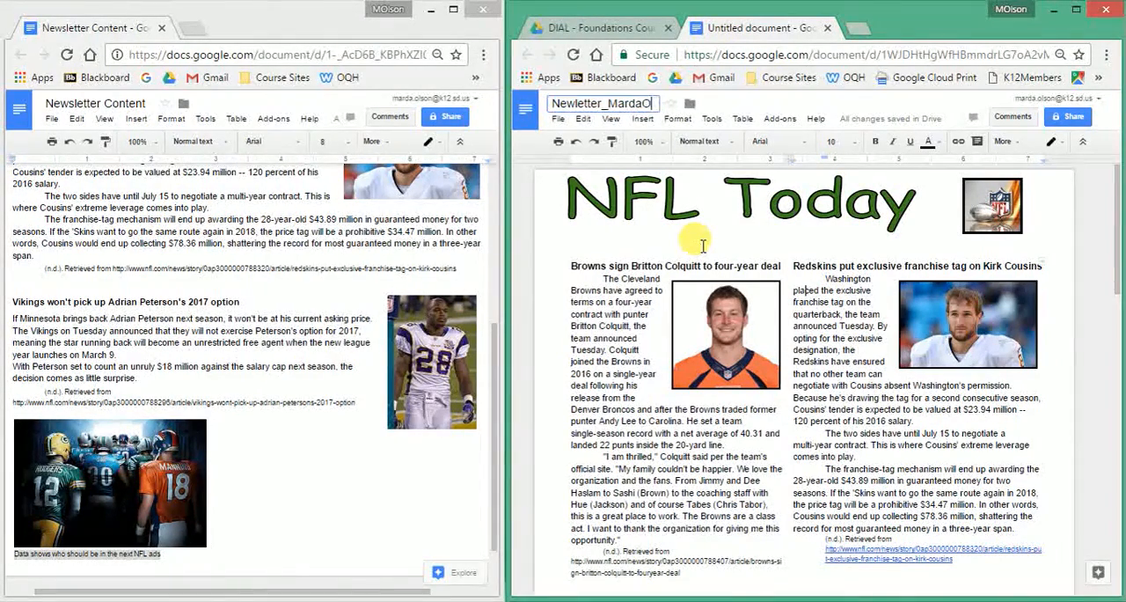
{"action": "left_click", "coordinate": [714, 199]}
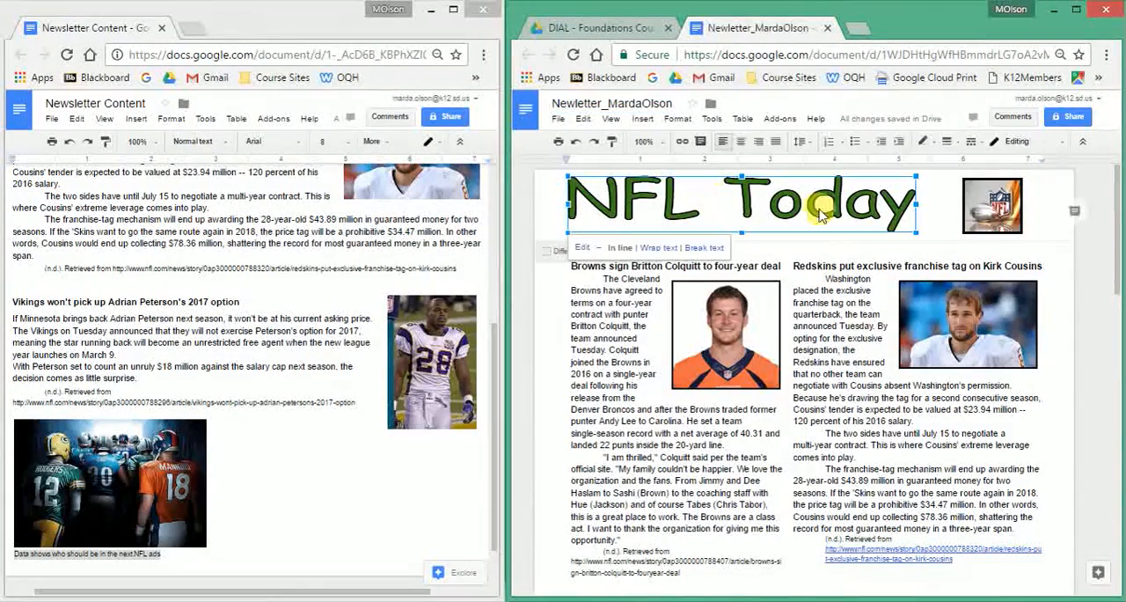
Add a new line below the NFL Today word art in the header and enter "Vol 101" on it.
{"action": "left_click", "coordinate": [929, 216]}
{"action": "key", "text": "Return"}
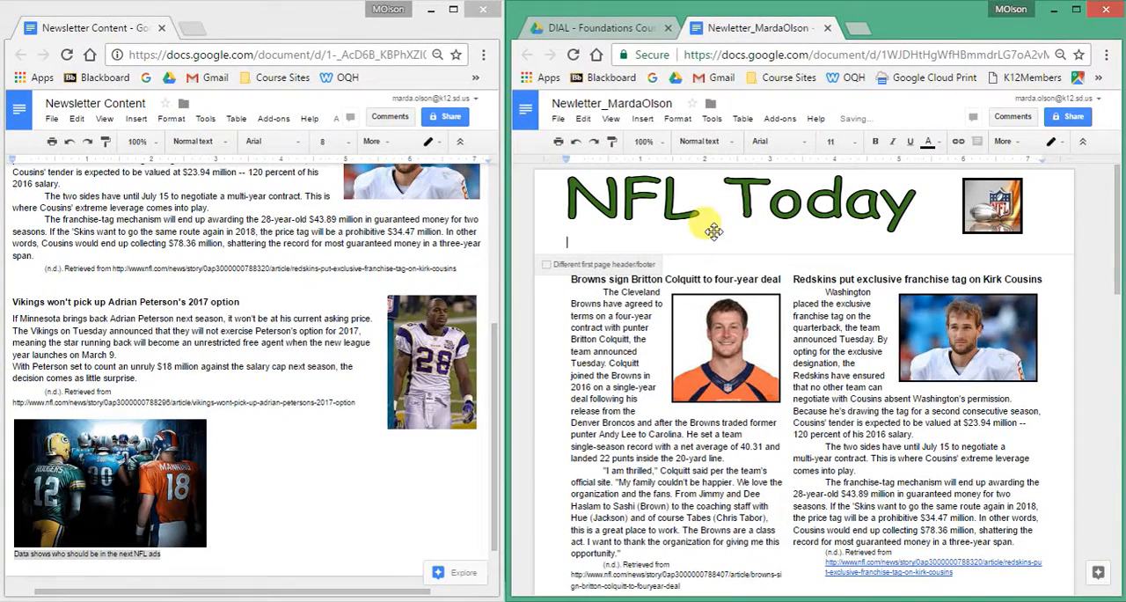
{"action": "left_click", "coordinate": [643, 120]}
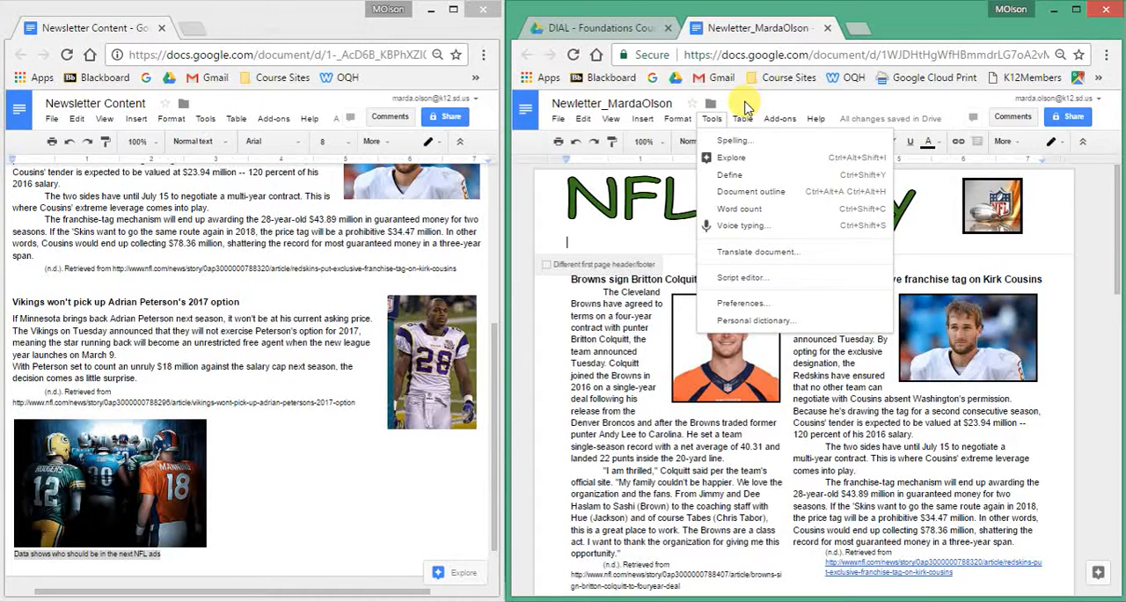
{"action": "left_click", "coordinate": [580, 232]}
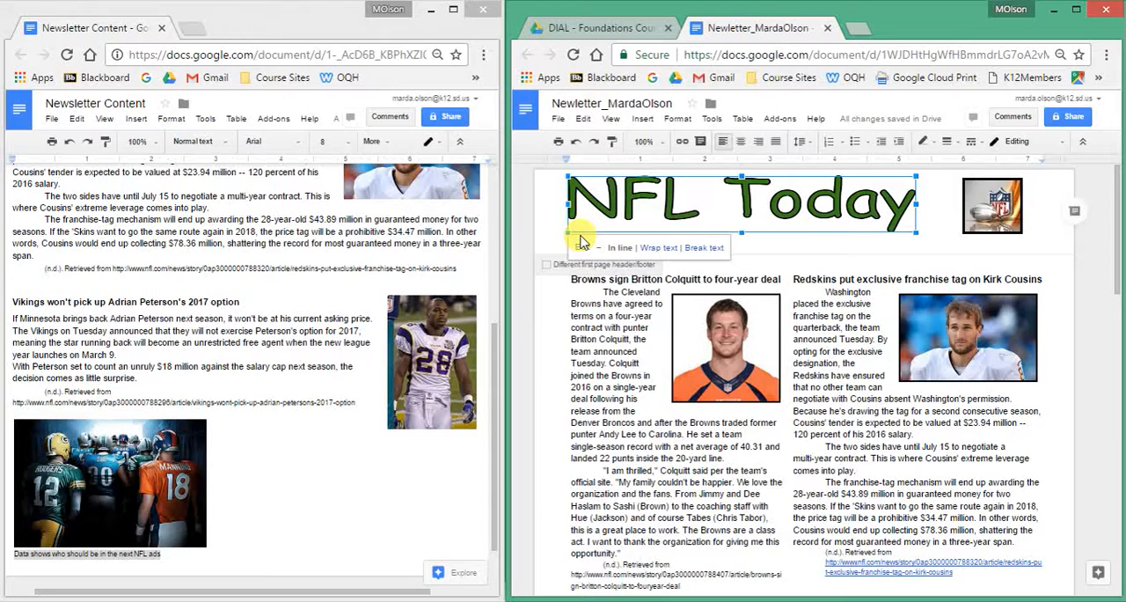
{"action": "left_click", "coordinate": [763, 237]}
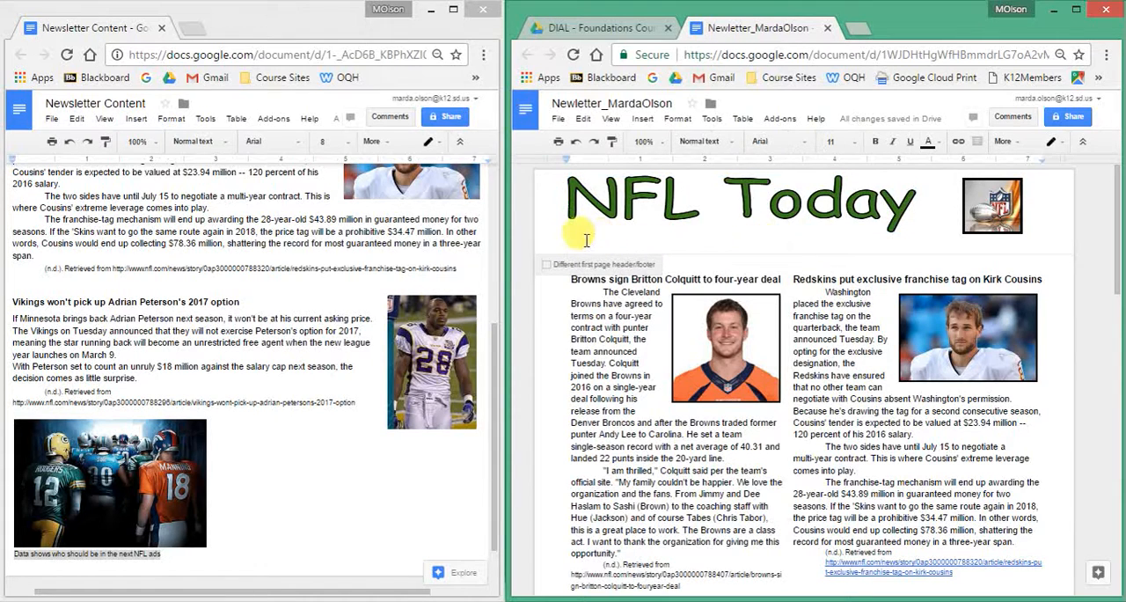
{"action": "type", "text": "Vol 101"}
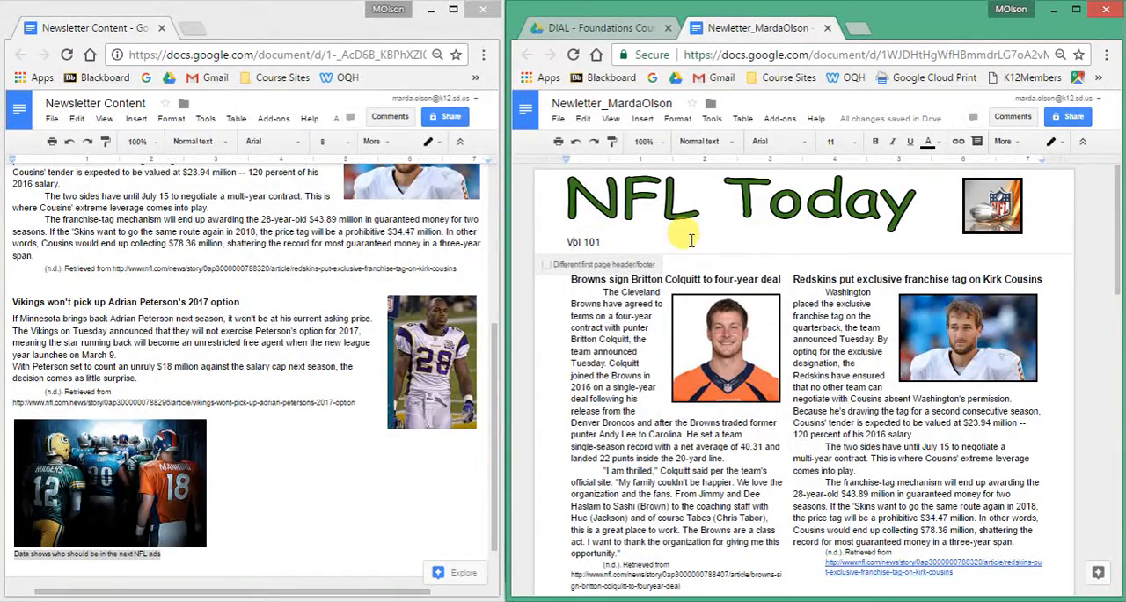
{"action": "left_click", "coordinate": [624, 234]}
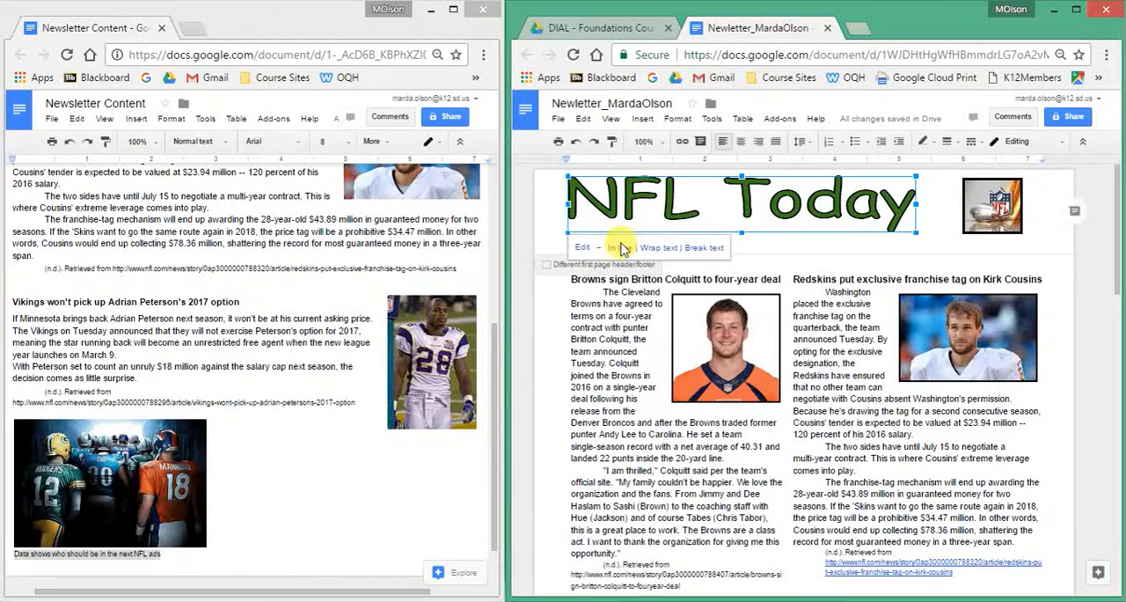
{"action": "left_click", "coordinate": [758, 246]}
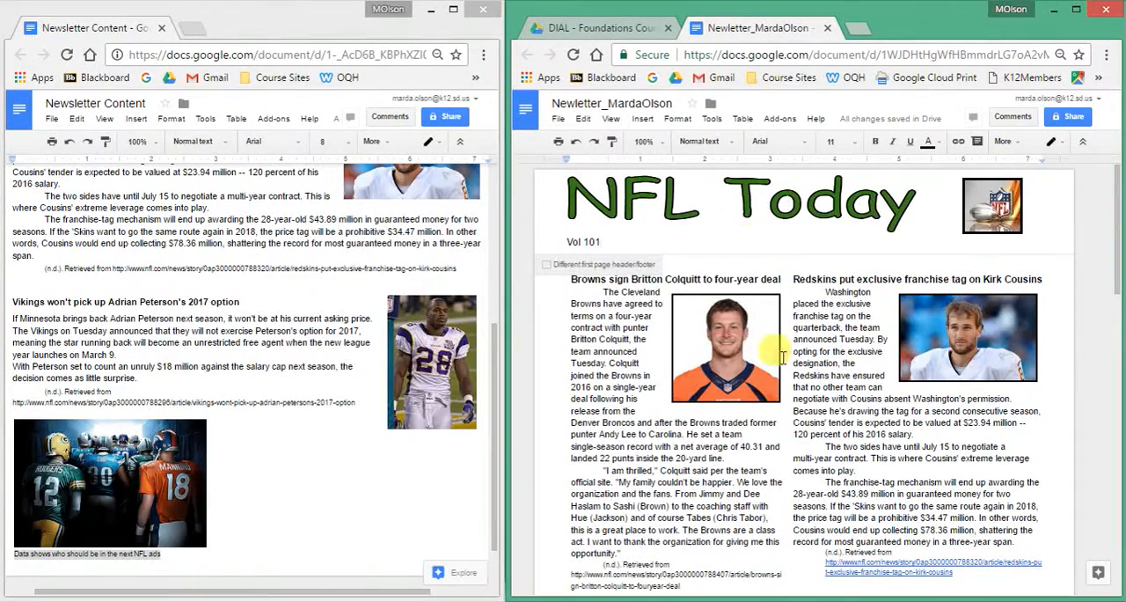
Remove the hyperlink from the source URL under the Redskins article on Kirk Cousins, keeping its text.
{"action": "scroll", "coordinate": [827, 422], "scroll_direction": "down", "scroll_amount": 2}
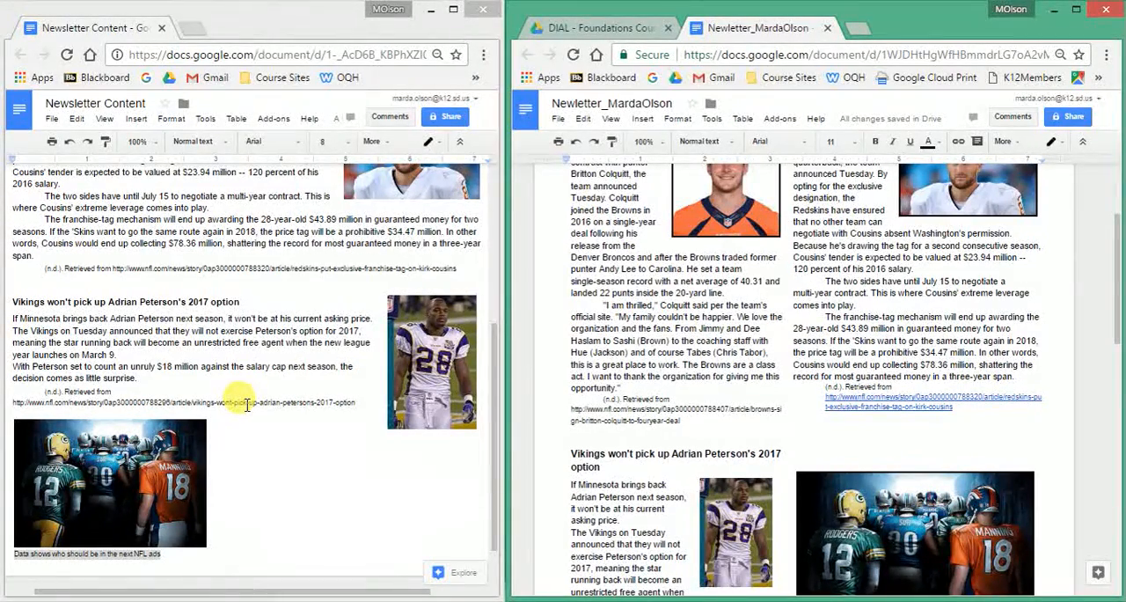
{"action": "left_click", "coordinate": [893, 404]}
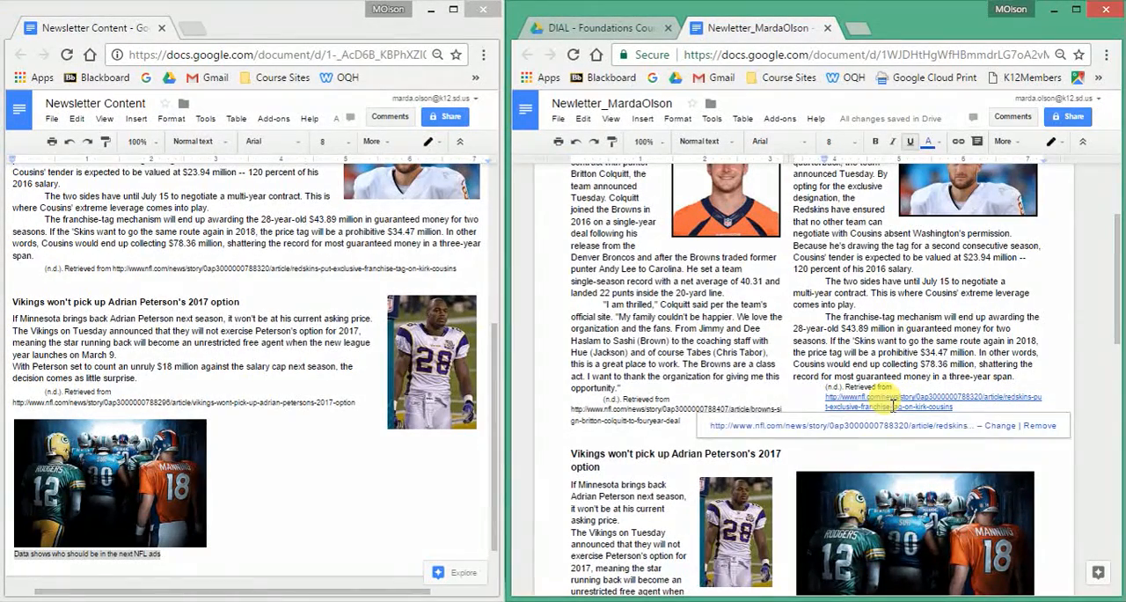
{"action": "left_click", "coordinate": [1038, 433]}
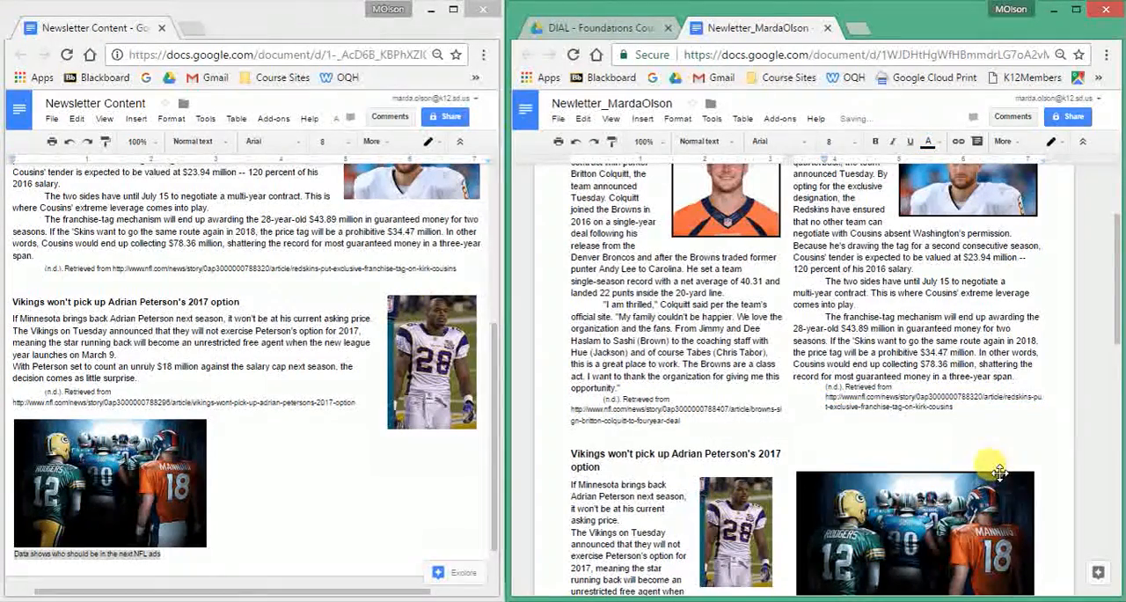